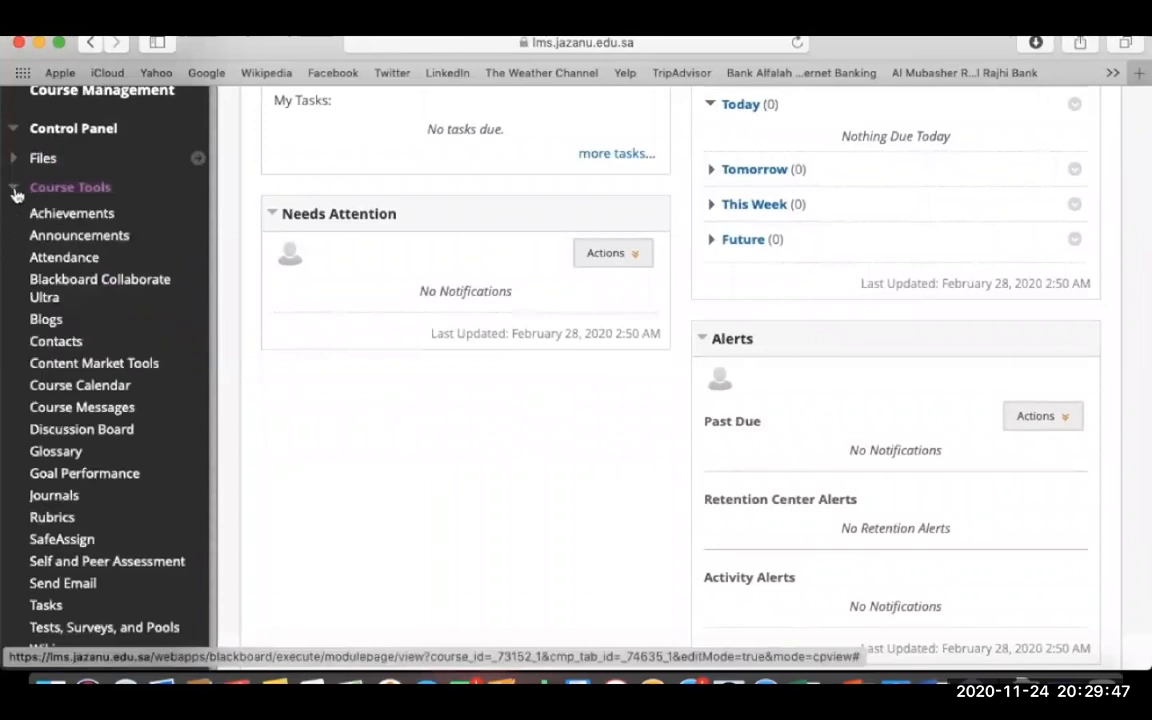
# - Under Tests, Surveys, and Pools > Pools, build and submit a new pool named 'Blackboard Pool'
pyautogui.click(104, 627)
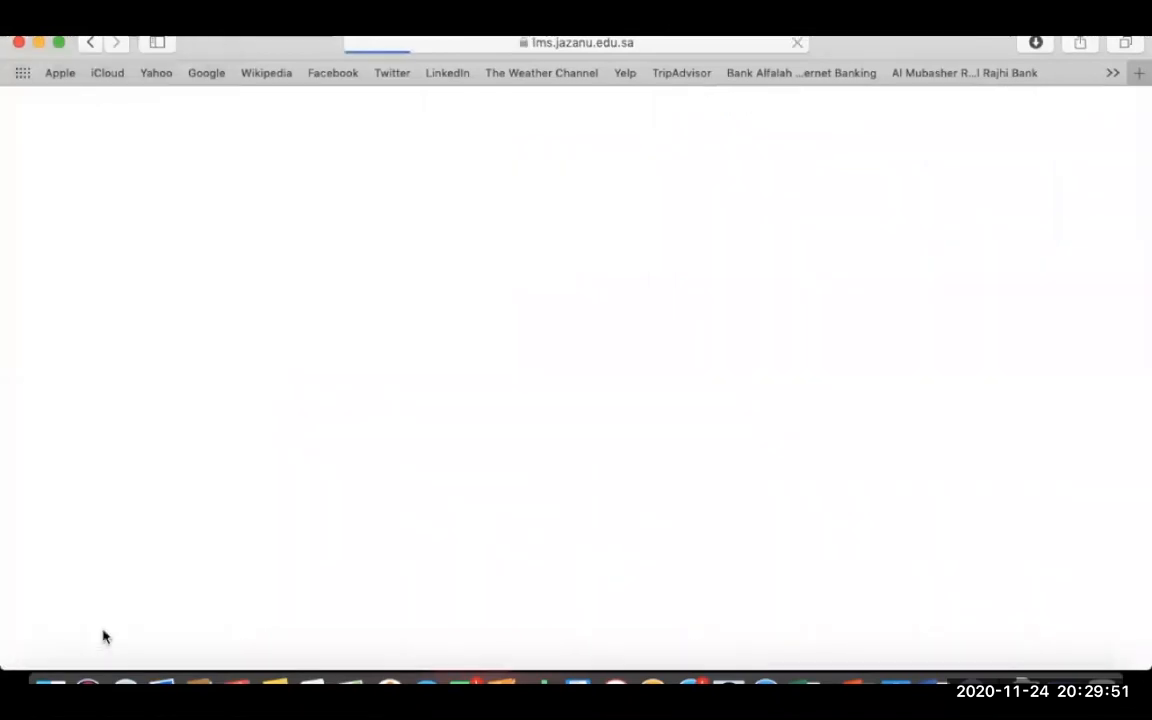
pyautogui.scroll(-3, 342, 537)
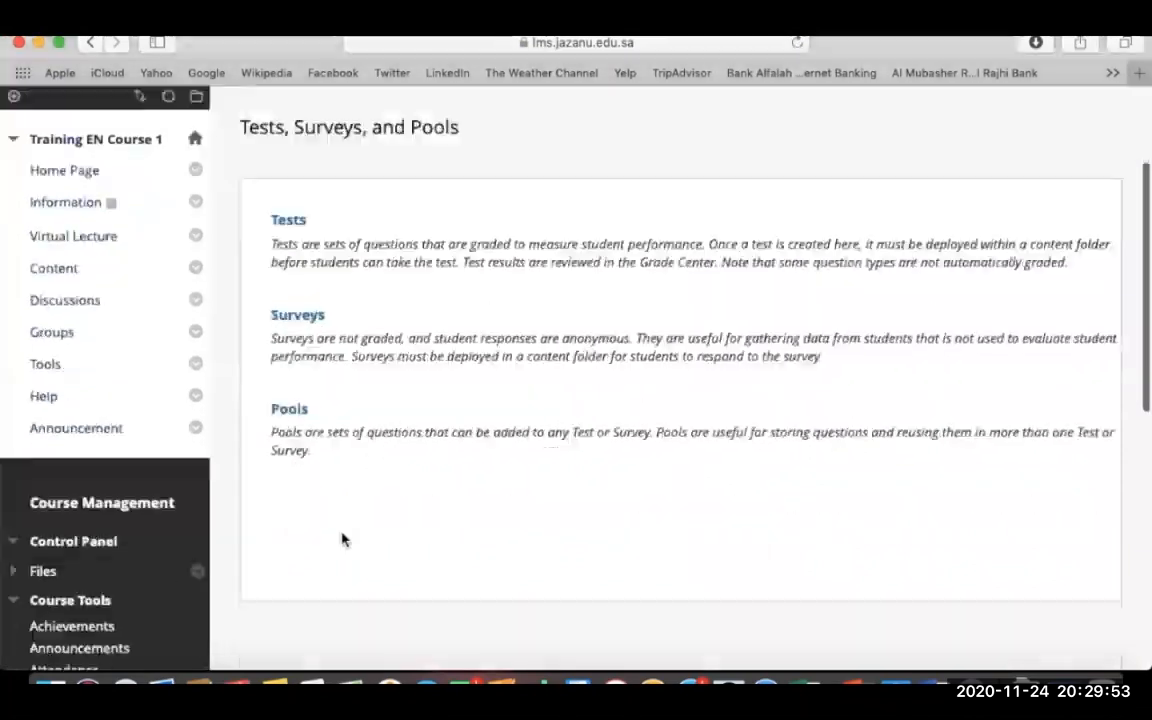
pyautogui.click(289, 408)
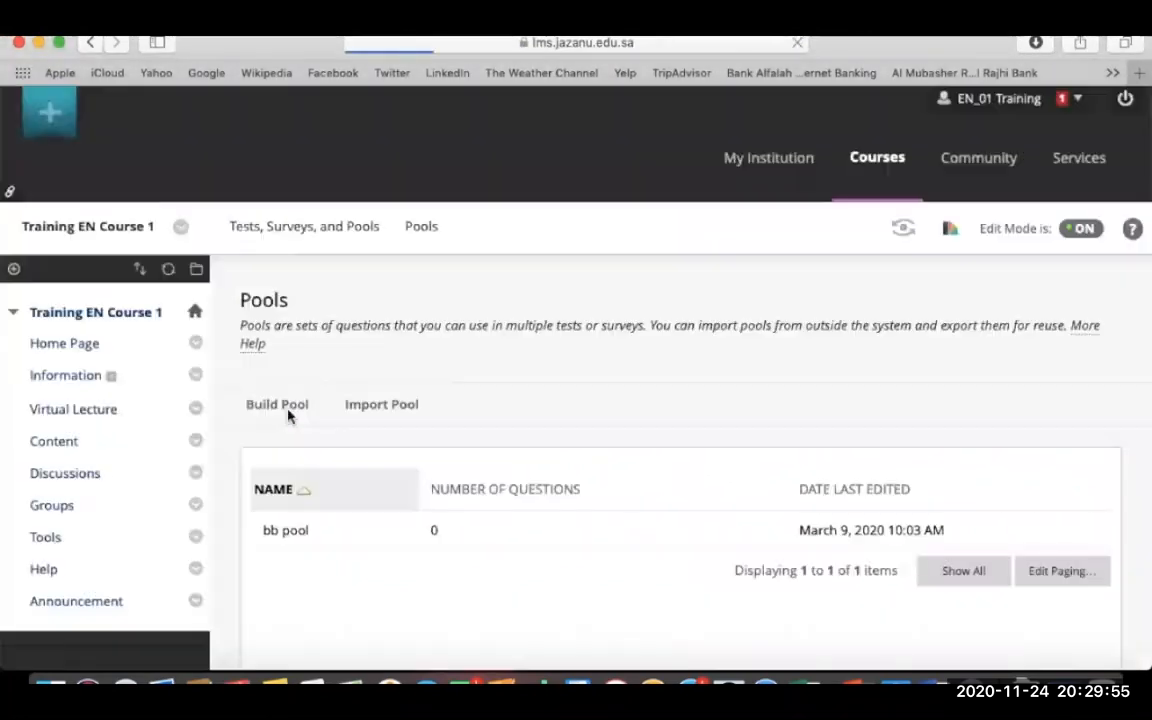
pyautogui.click(278, 405)
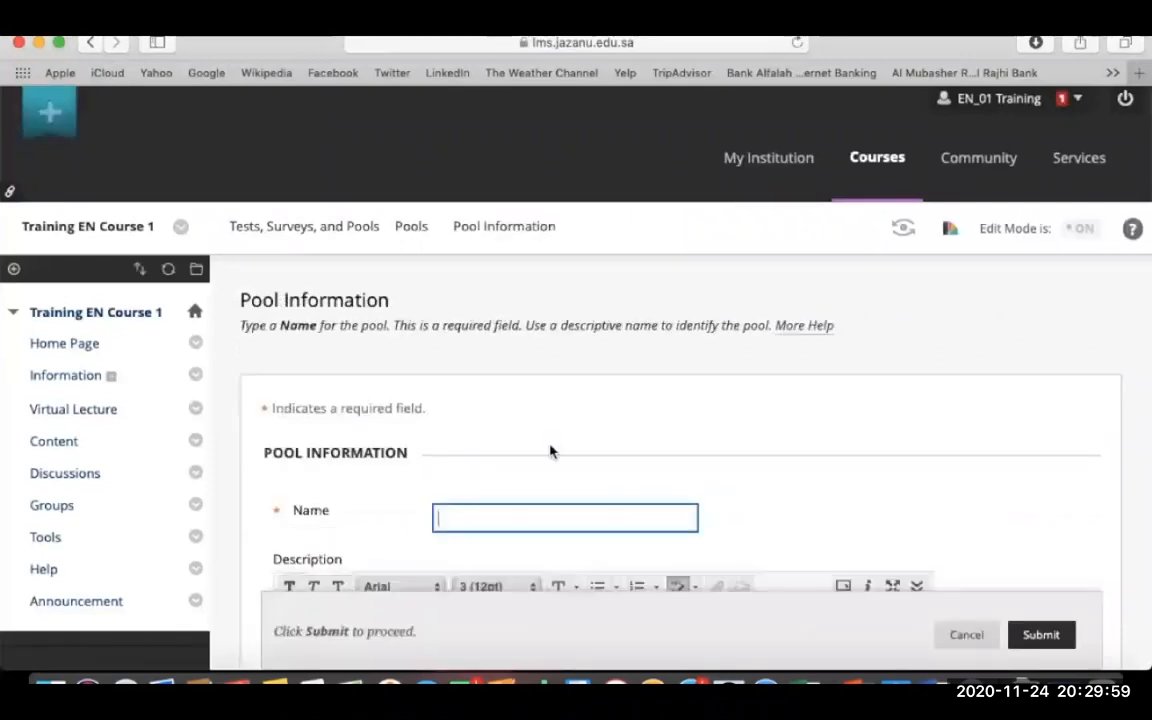
pyautogui.scroll(-3, 549, 452)
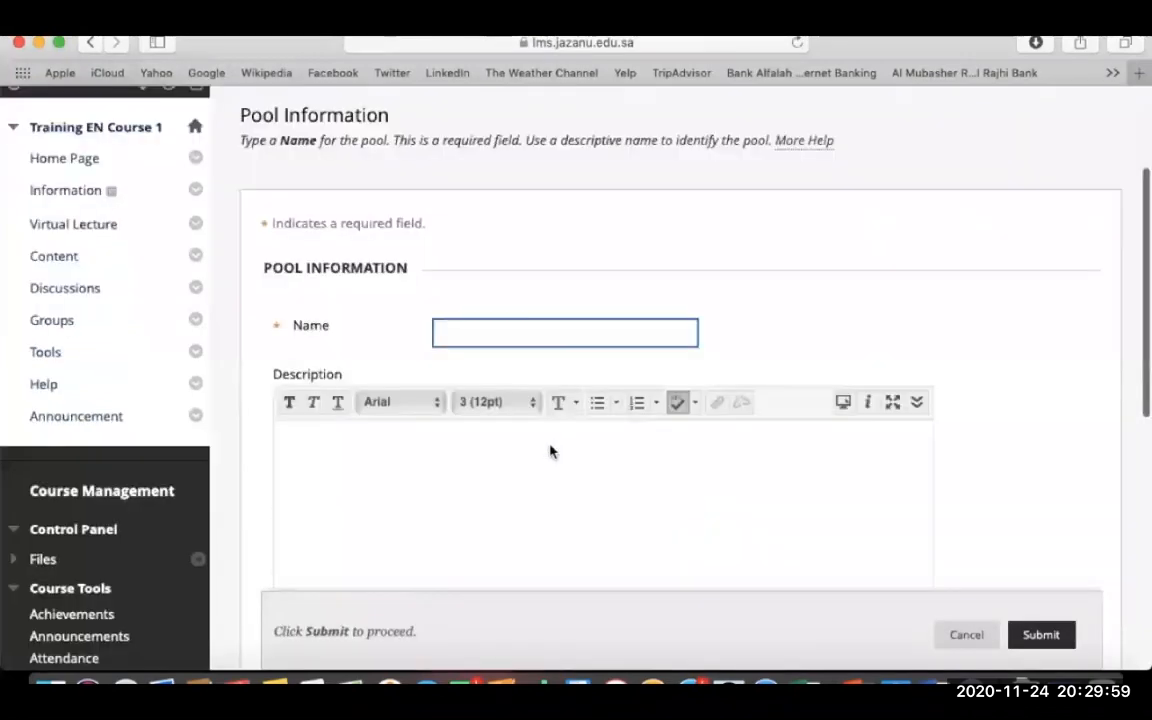
pyautogui.click(508, 324)
pyautogui.write('Blackboard Pool')
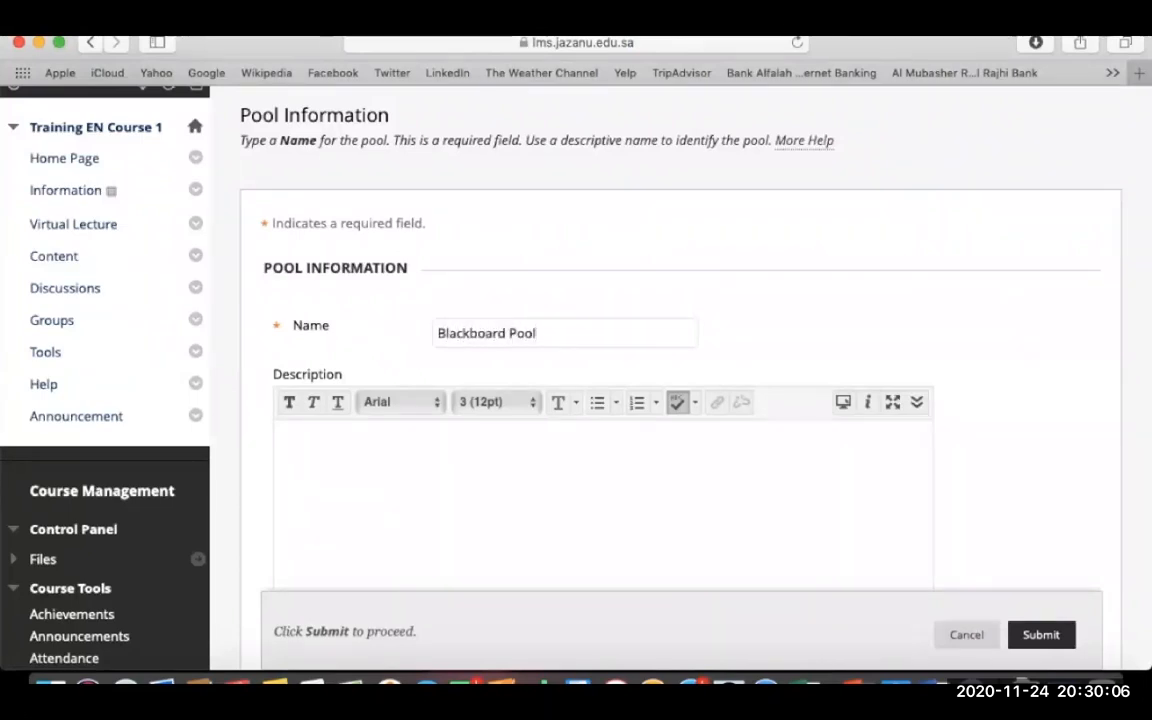
pyautogui.click(627, 455)
pyautogui.scroll(-4, 741, 376)
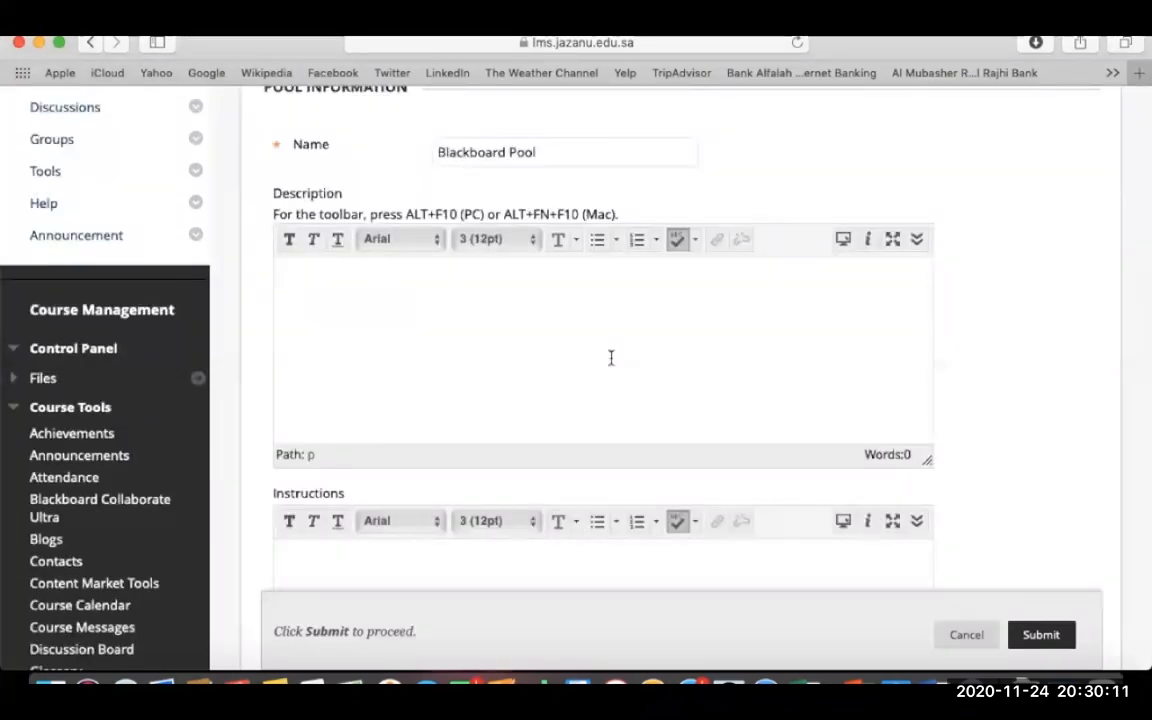
pyautogui.scroll(-5, 977, 398)
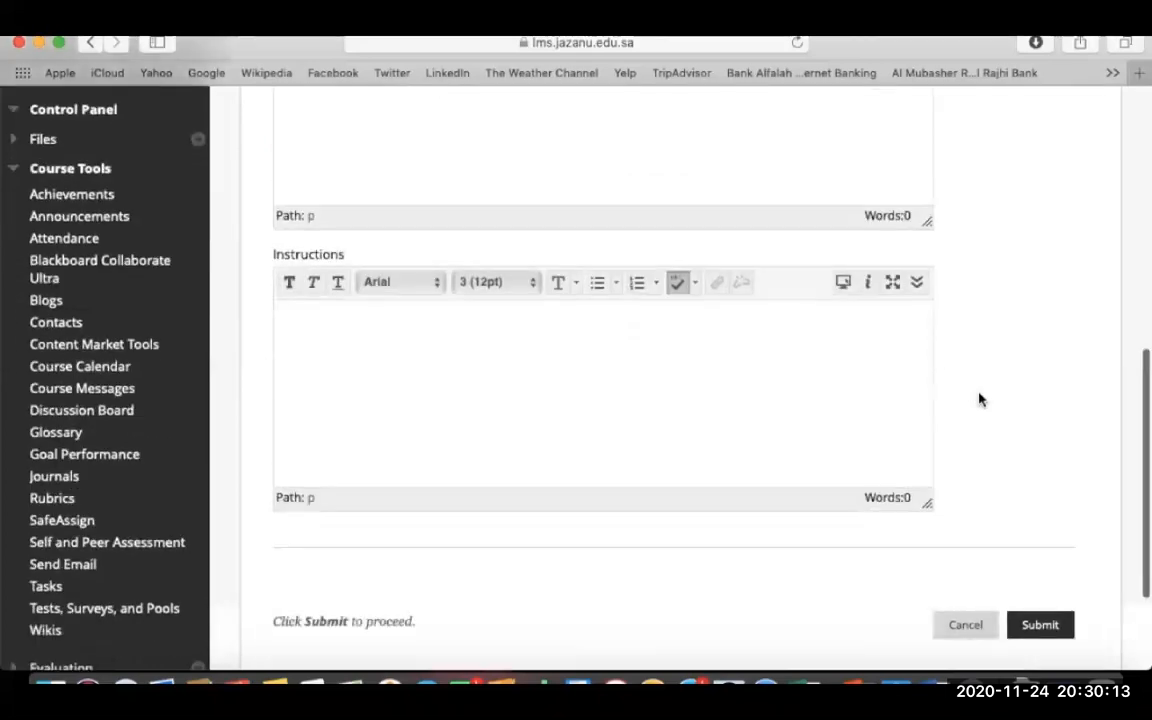
pyautogui.click(1036, 624)
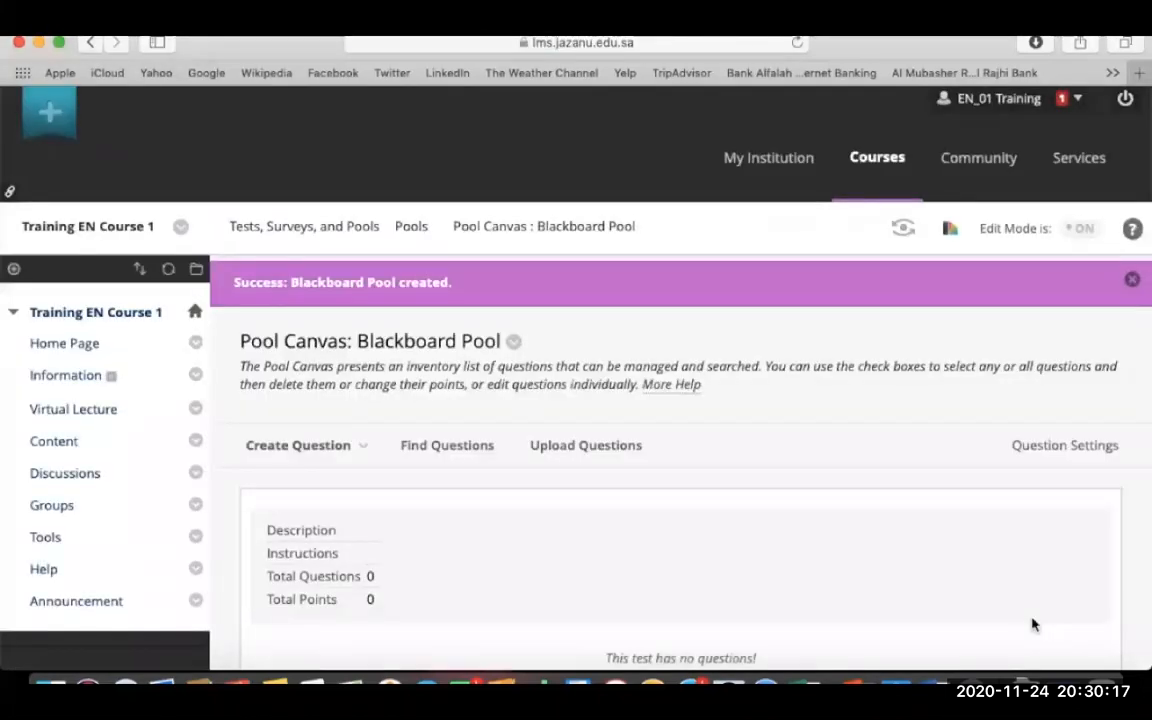
# - Start a Fill in the Blank question titled 'Fill in the blank.' reading 'Blackboard is best ______________'
pyautogui.click(314, 452)
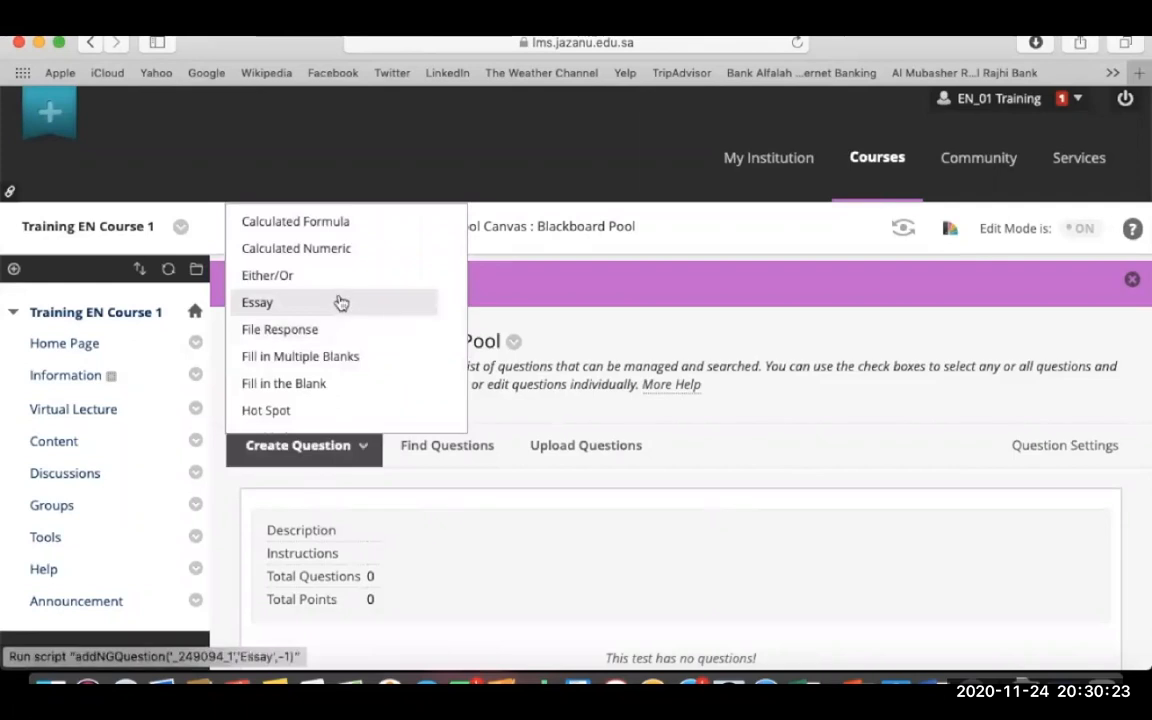
pyautogui.click(314, 386)
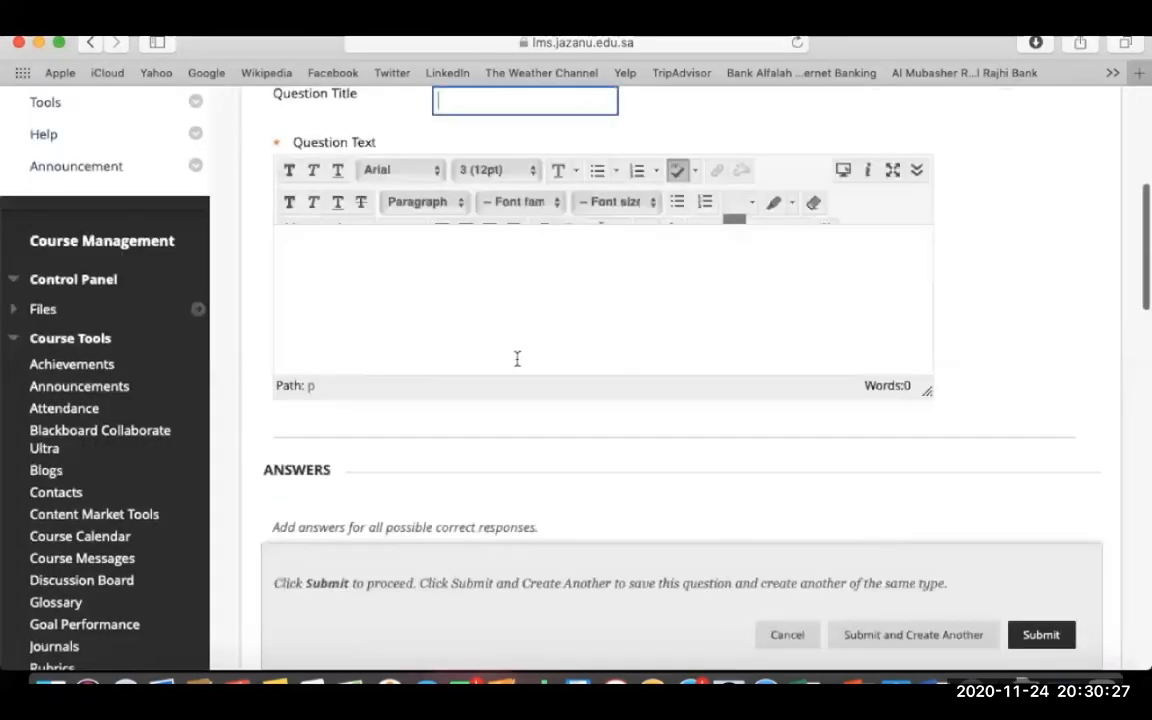
pyautogui.scroll(3, 502, 140)
pyautogui.click(481, 234)
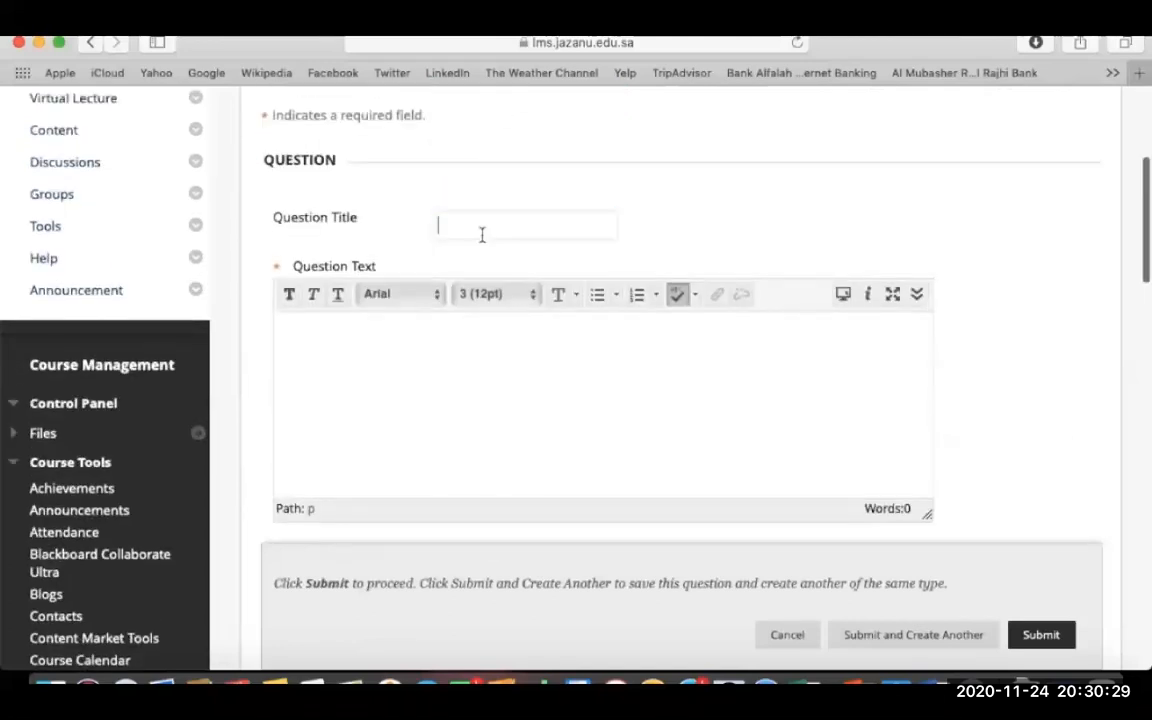
pyautogui.write('Fill ')
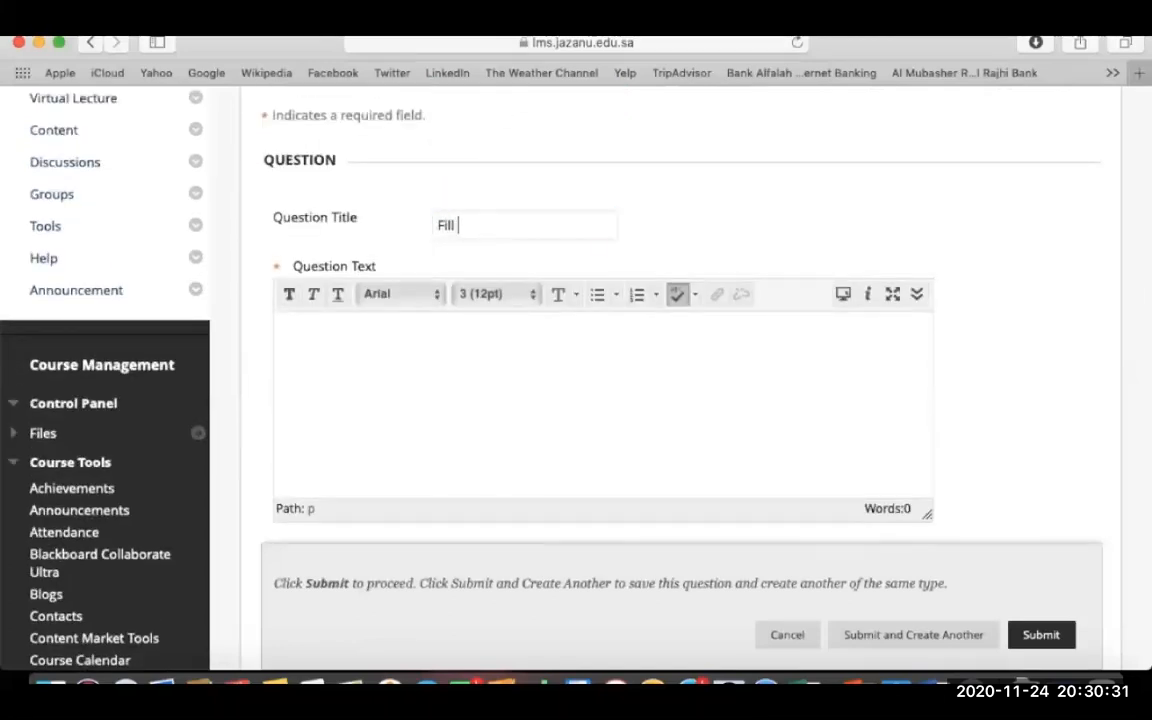
pyautogui.write('in the')
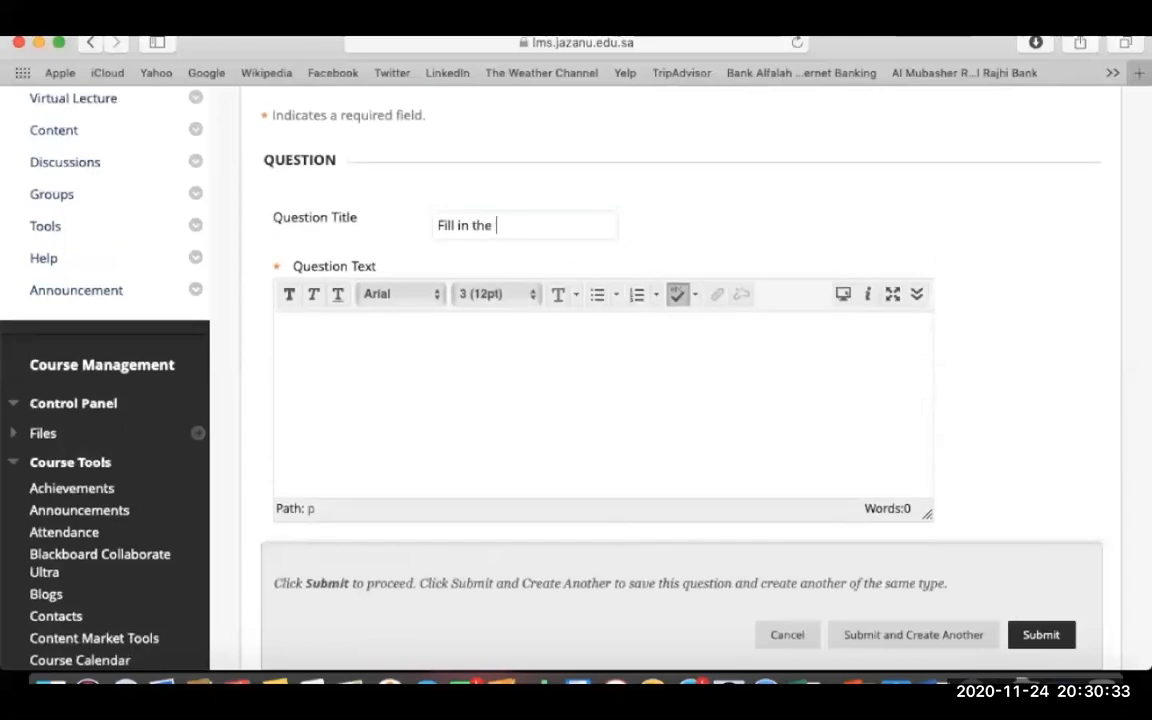
pyautogui.write(' blank.')
pyautogui.click(568, 429)
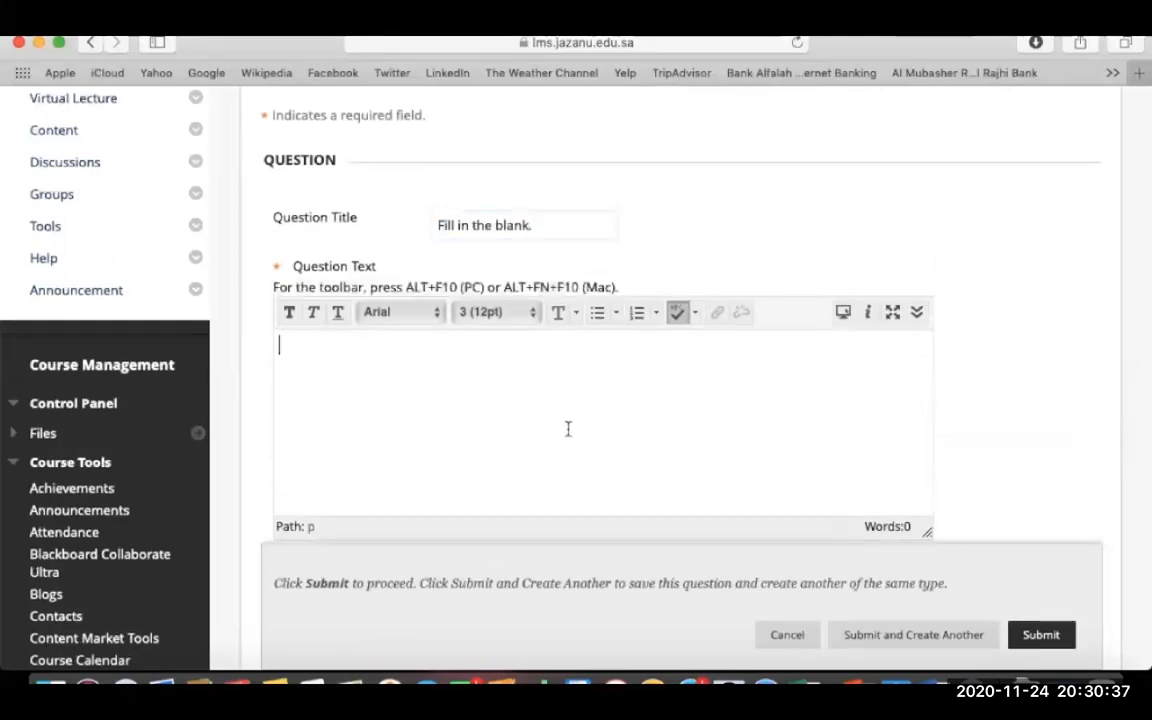
pyautogui.write('Blackboar')
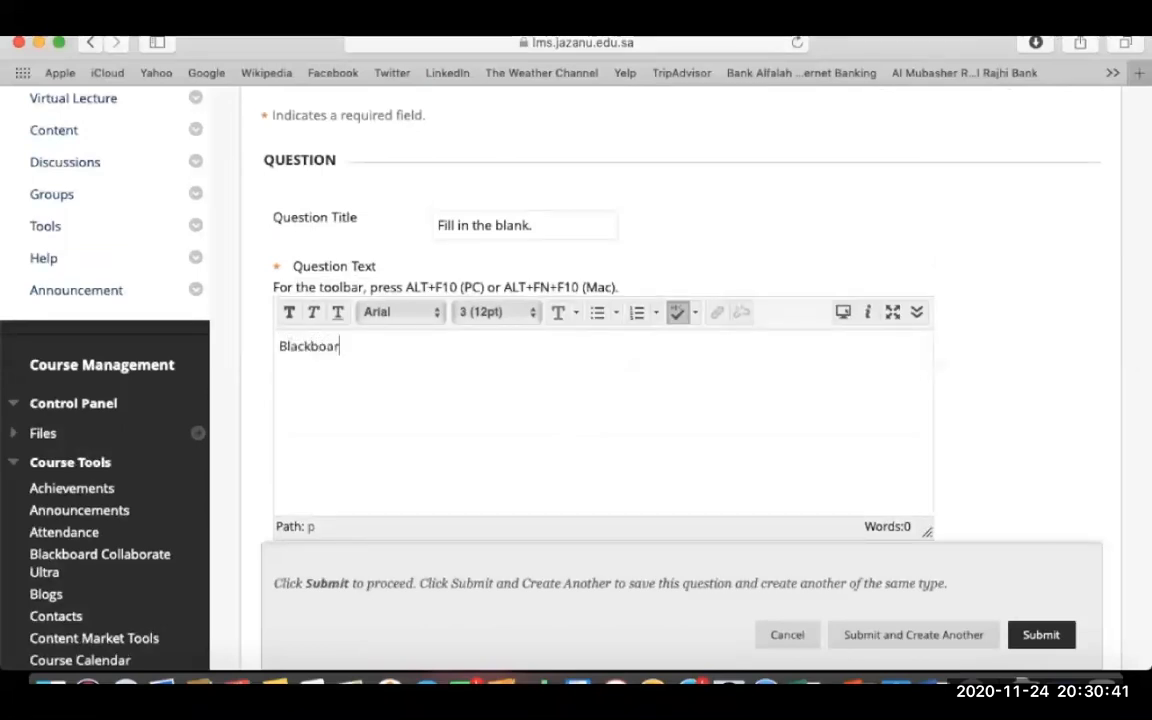
pyautogui.write('d is b')
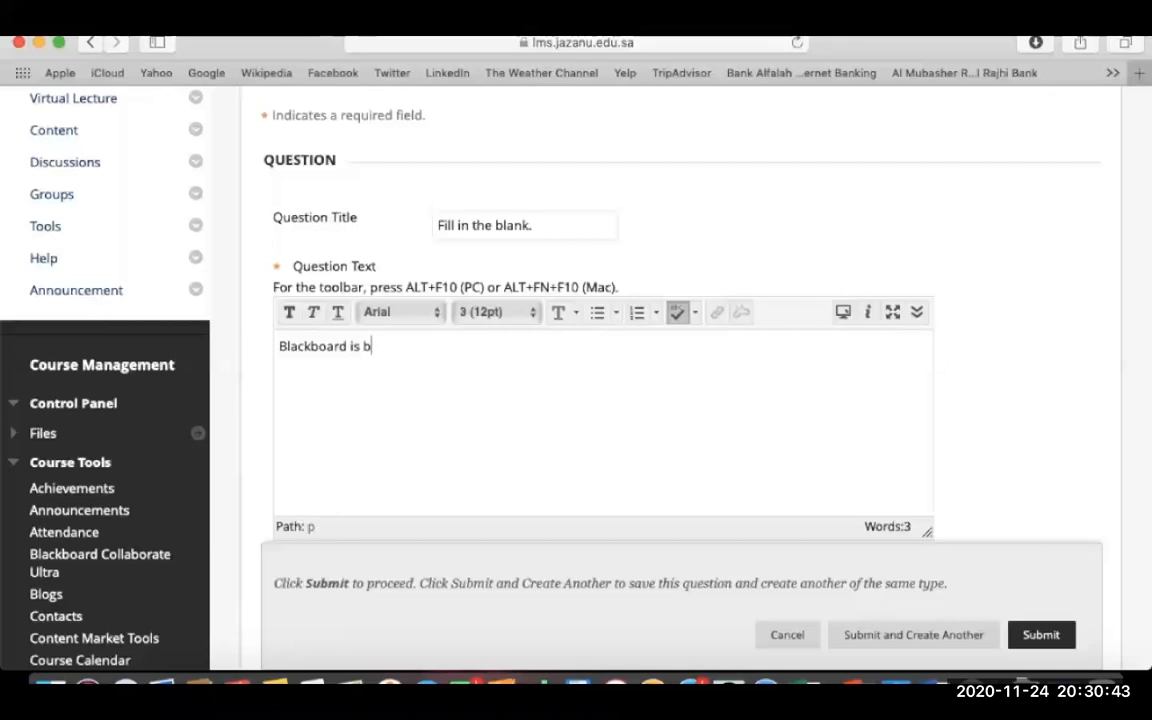
pyautogui.write('est _________________ .')
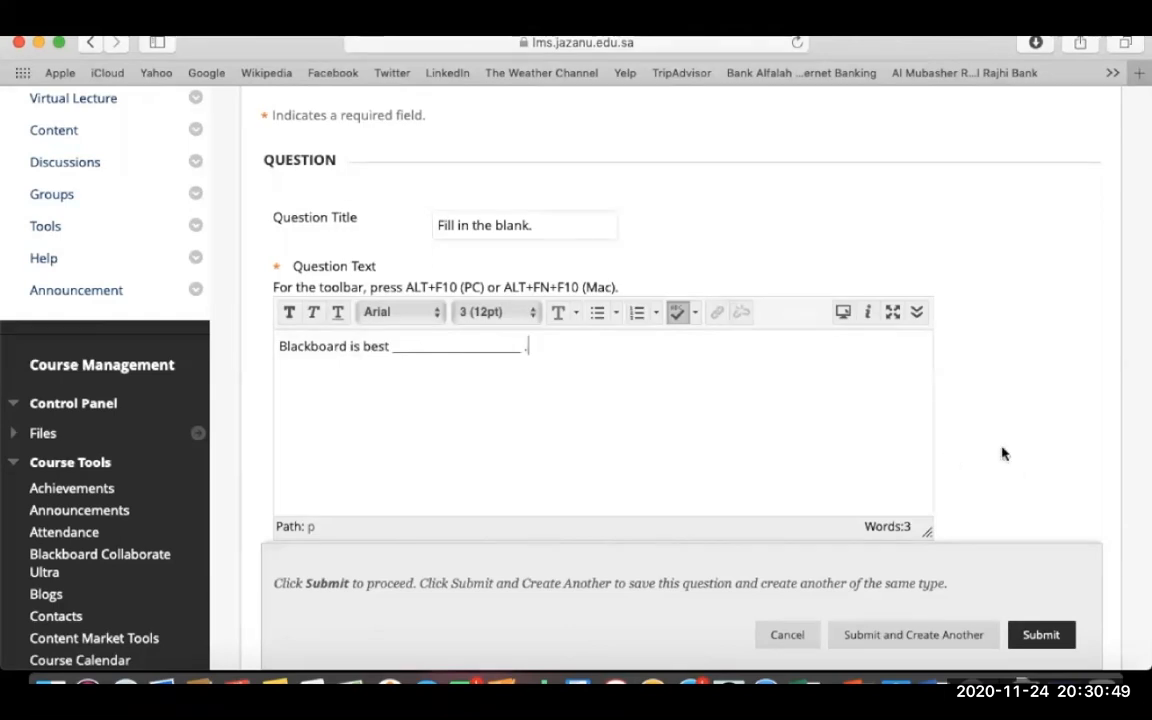
# - Set one exact-match, case-sensitive correct answer 'LM'
pyautogui.scroll(-5, 1003, 454)
pyautogui.scroll(-5, 1003, 454)
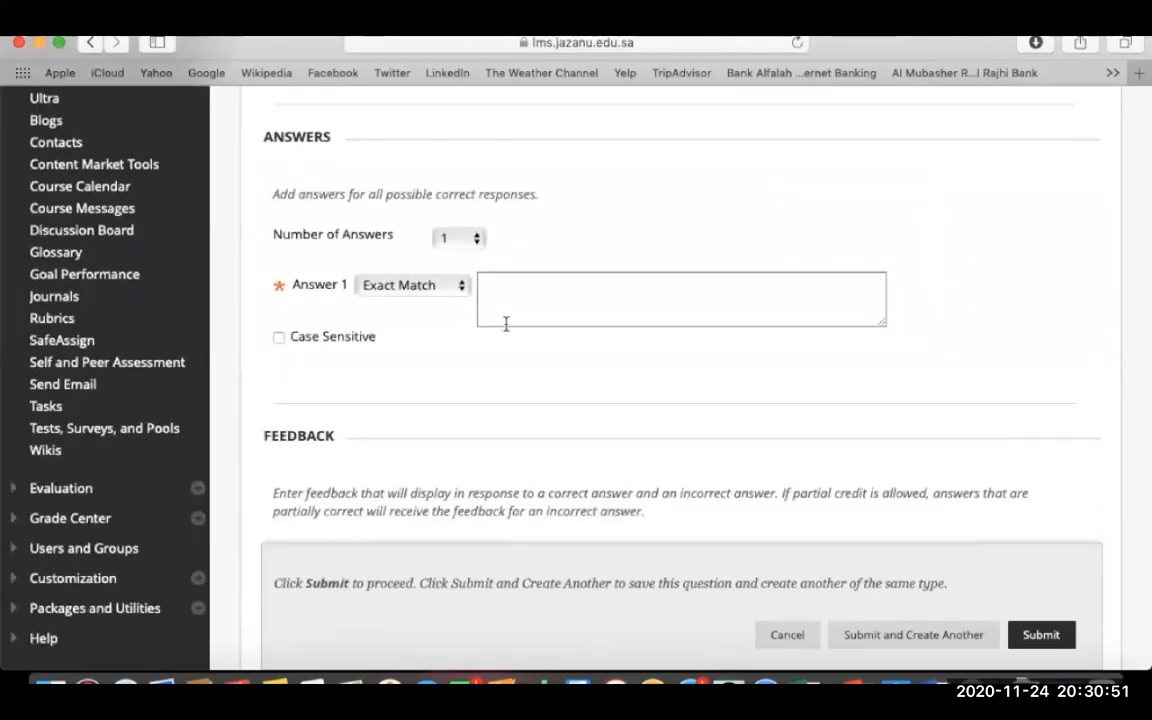
pyautogui.click(467, 238)
pyautogui.click(445, 238)
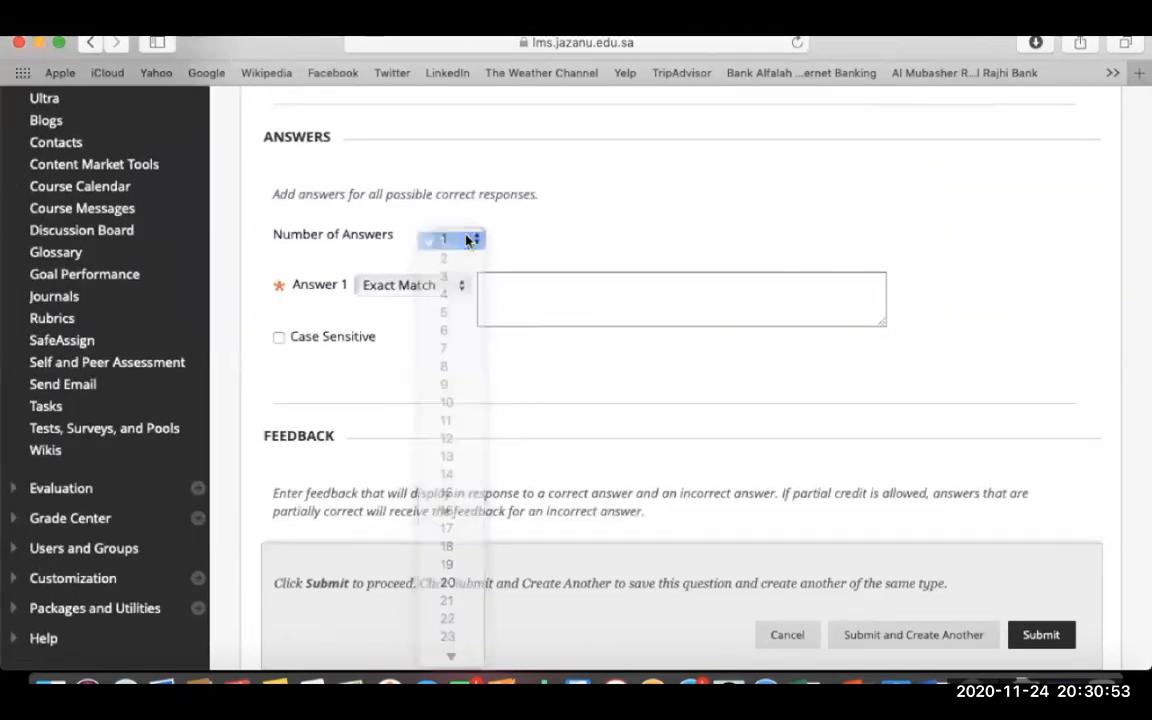
pyautogui.click(428, 288)
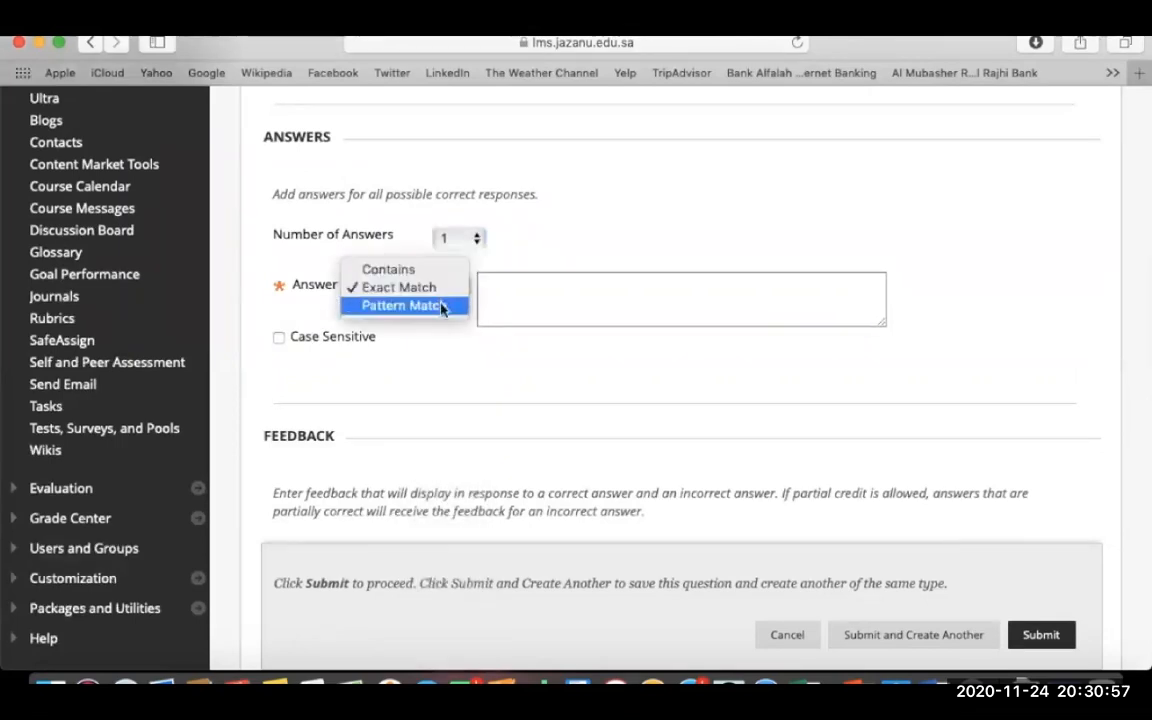
pyautogui.click(420, 288)
pyautogui.click(506, 299)
pyautogui.write('LMS')
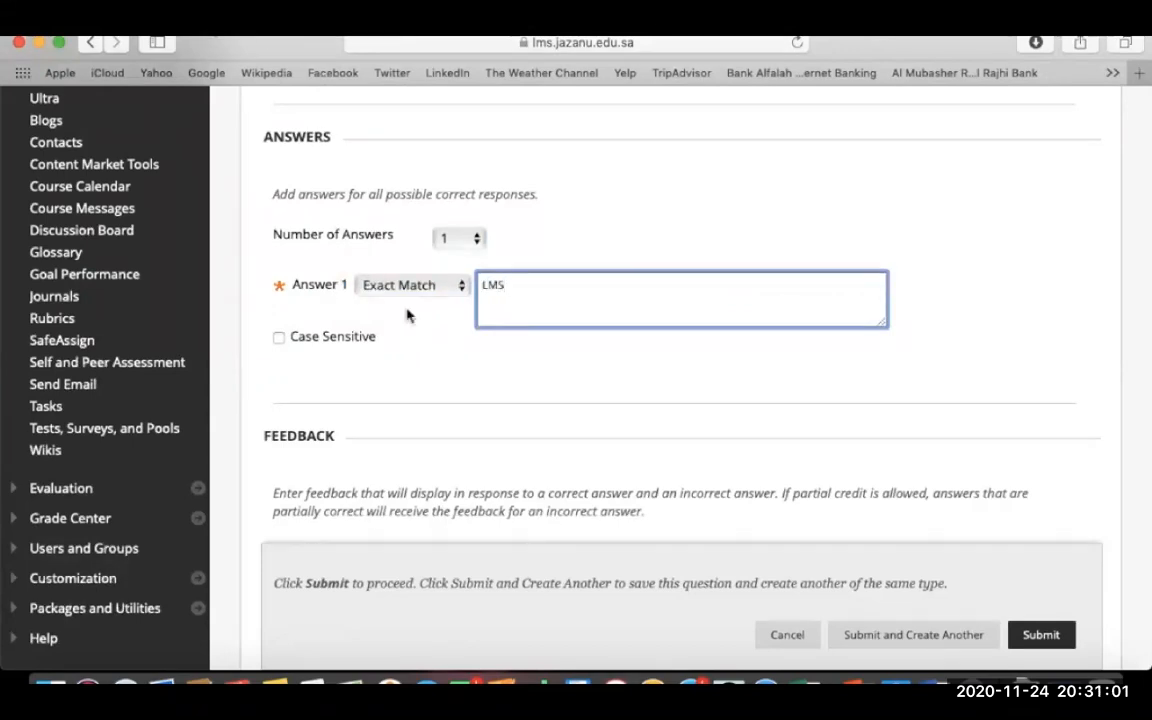
pyautogui.click(279, 337)
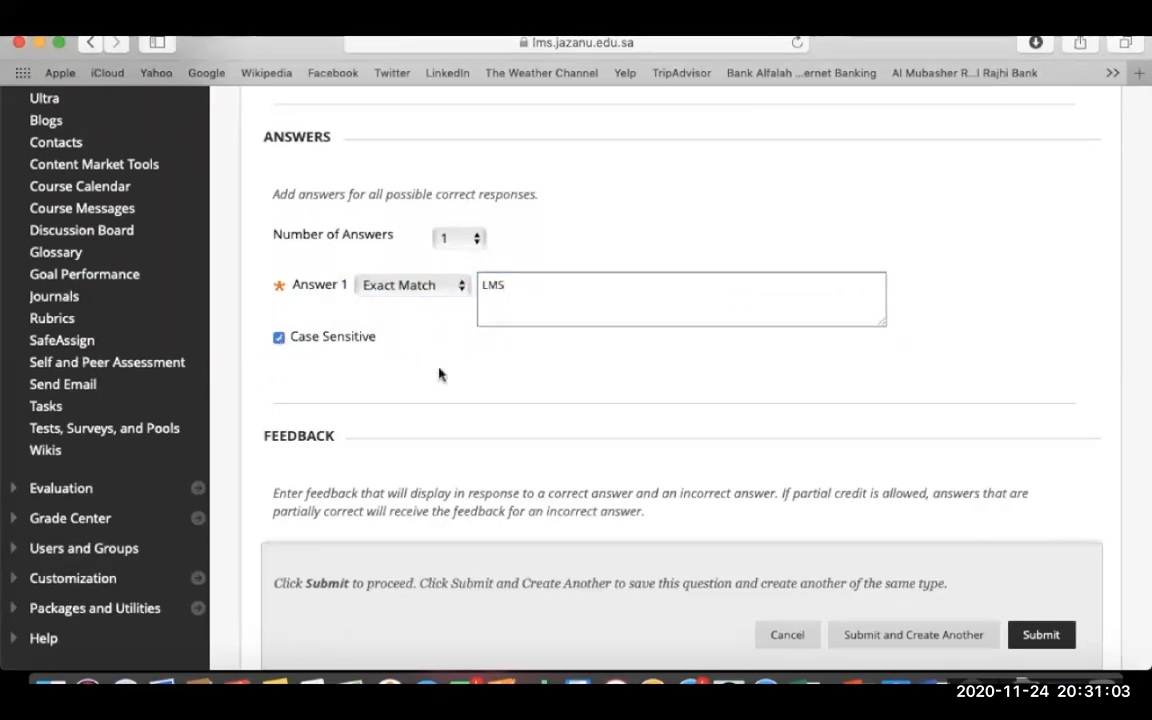
pyautogui.scroll(-8, 438, 374)
pyautogui.scroll(2, 438, 374)
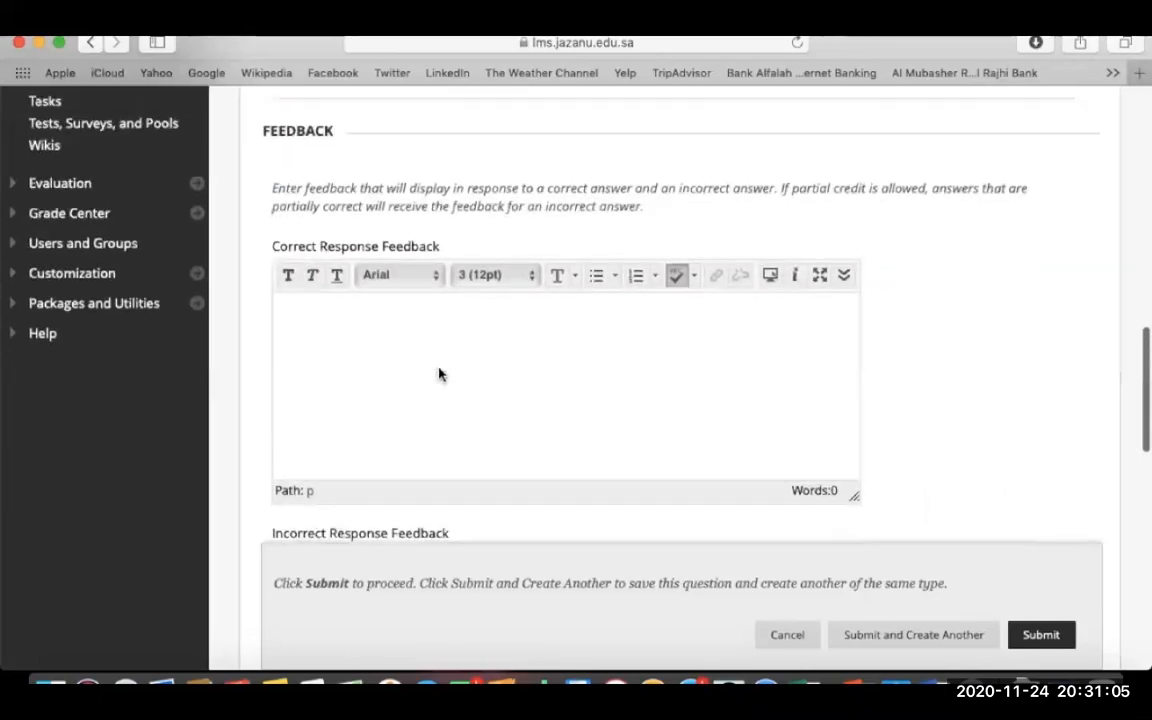
# - Add feedback 'Good!' for correct and 'Sorry!' for incorrect, then submit the question
pyautogui.click(438, 368)
pyautogui.write('Good')
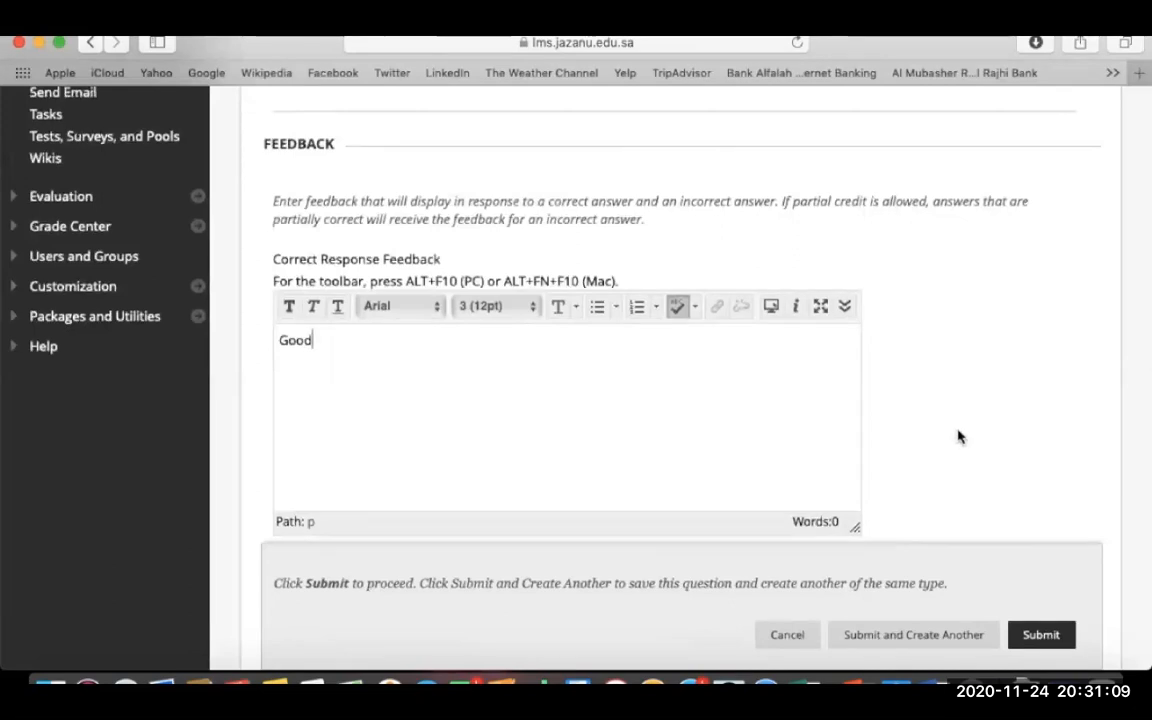
pyautogui.write('!')
pyautogui.scroll(-3, 895, 383)
pyautogui.click(654, 421)
pyautogui.write('Sorry!')
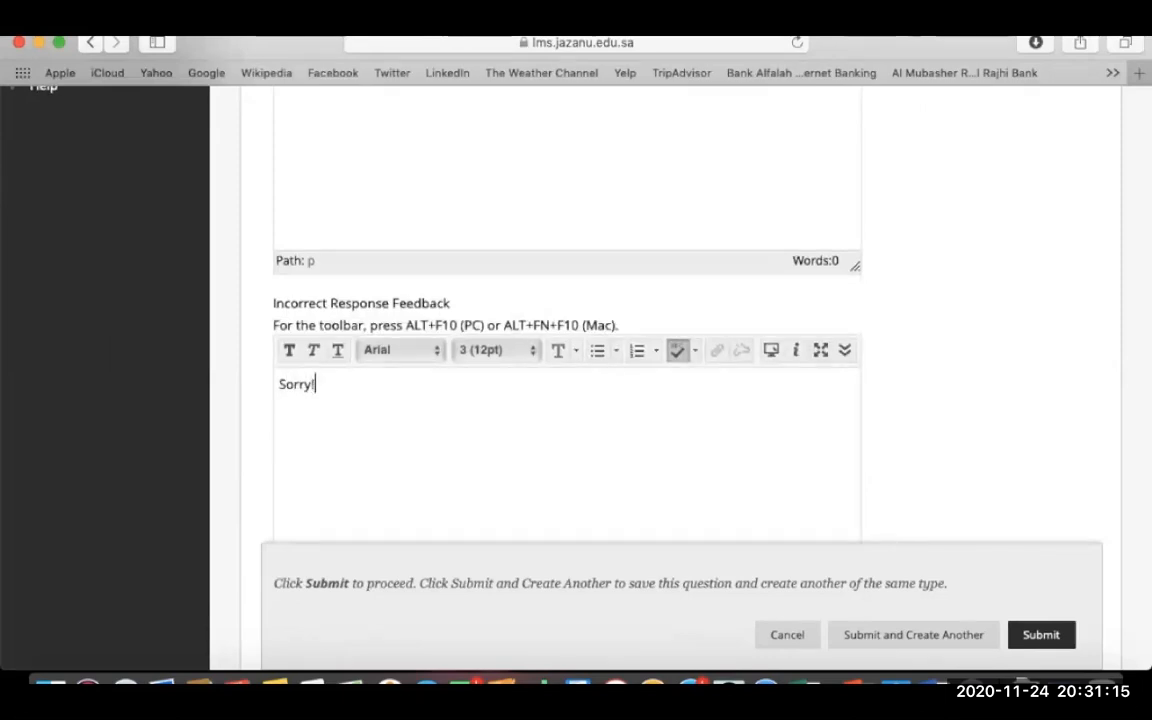
pyautogui.scroll(-10, 890, 417)
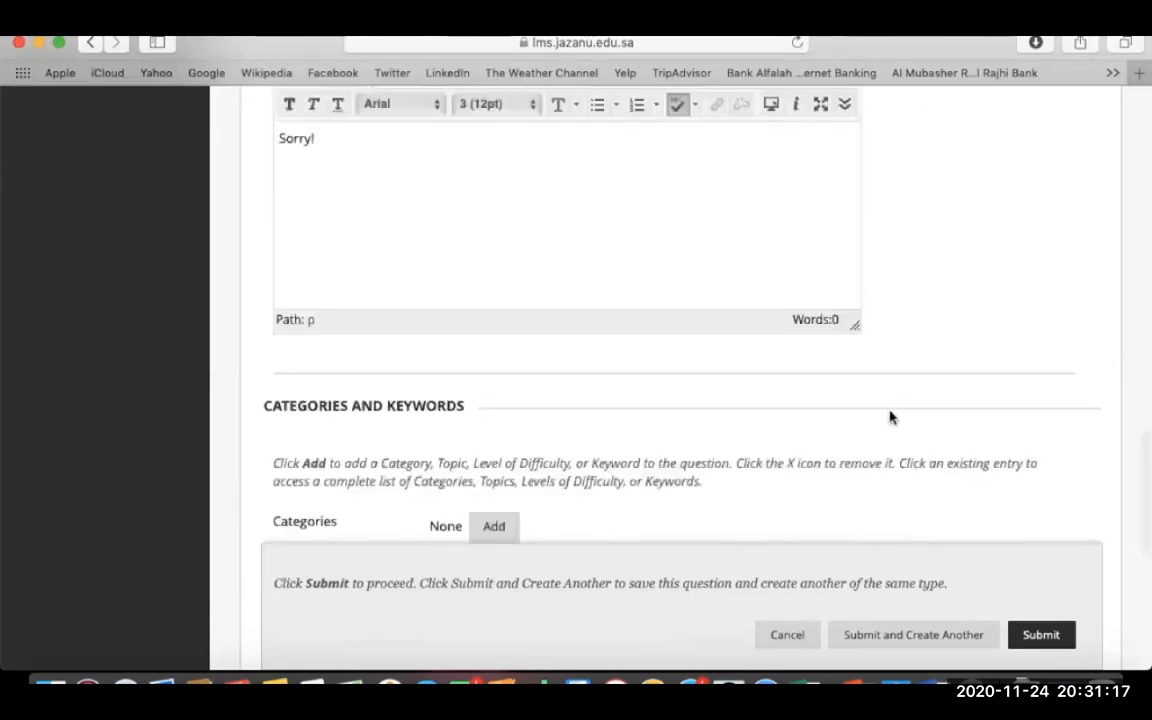
pyautogui.scroll(-1, 890, 417)
pyautogui.scroll(-2, 890, 417)
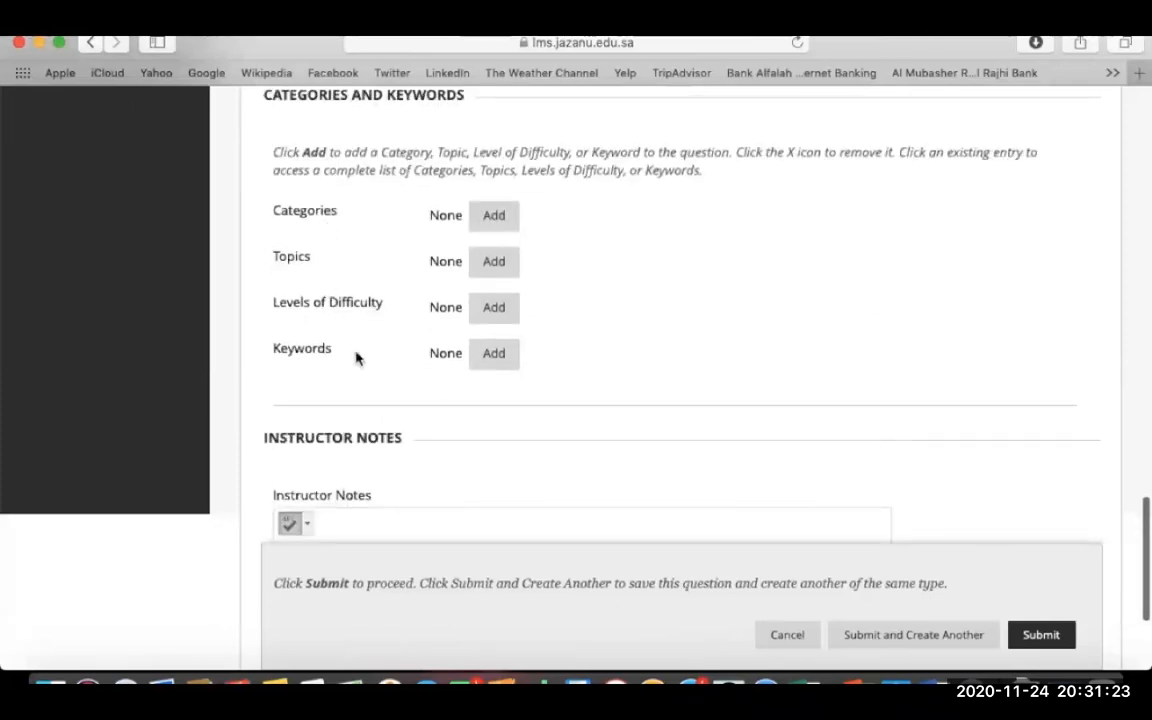
pyautogui.scroll(-3, 648, 390)
pyautogui.scroll(-2, 652, 388)
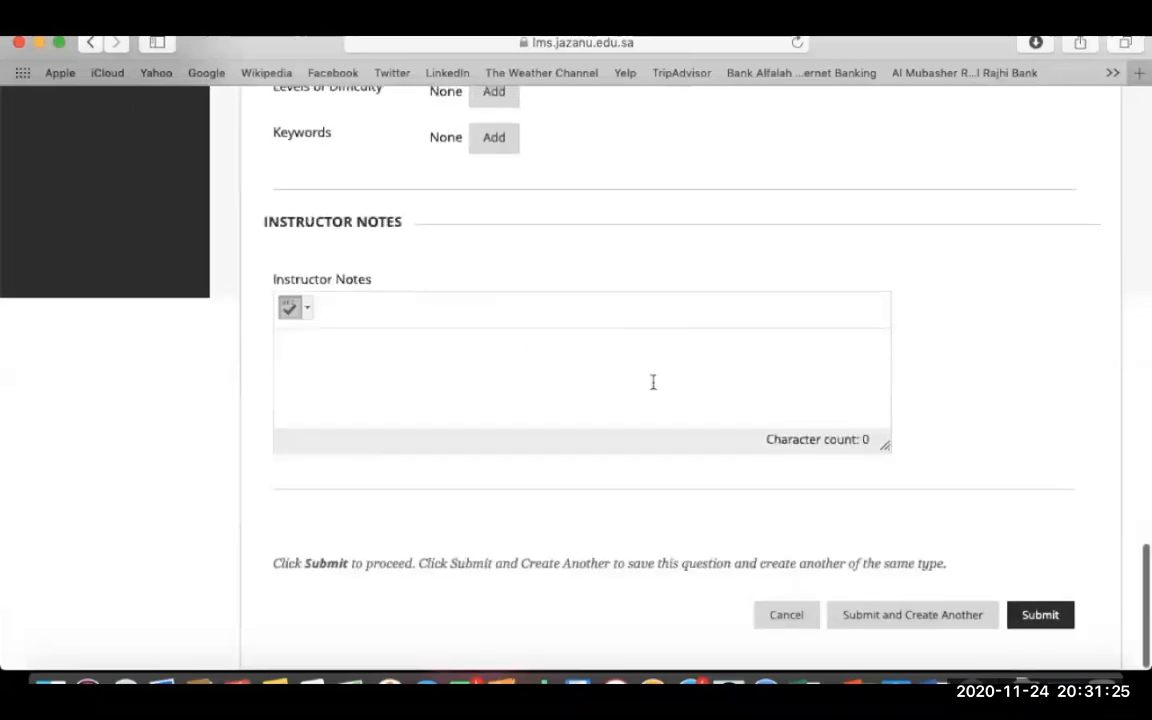
pyautogui.click(936, 625)
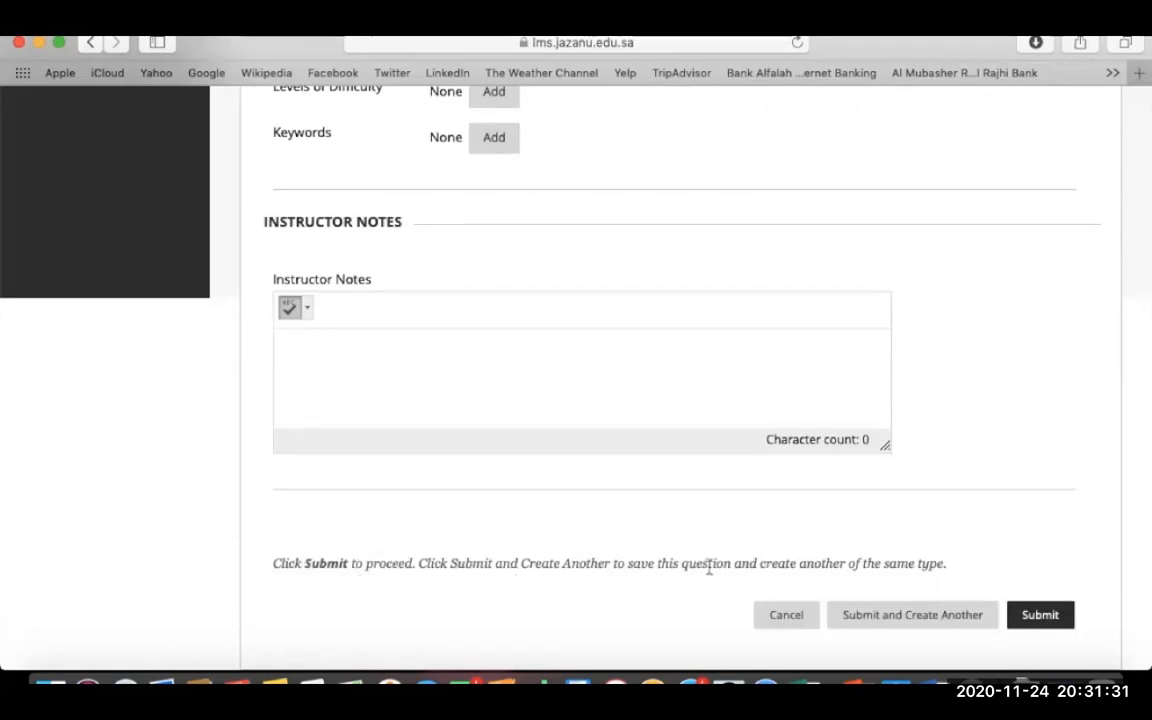
pyautogui.click(1037, 614)
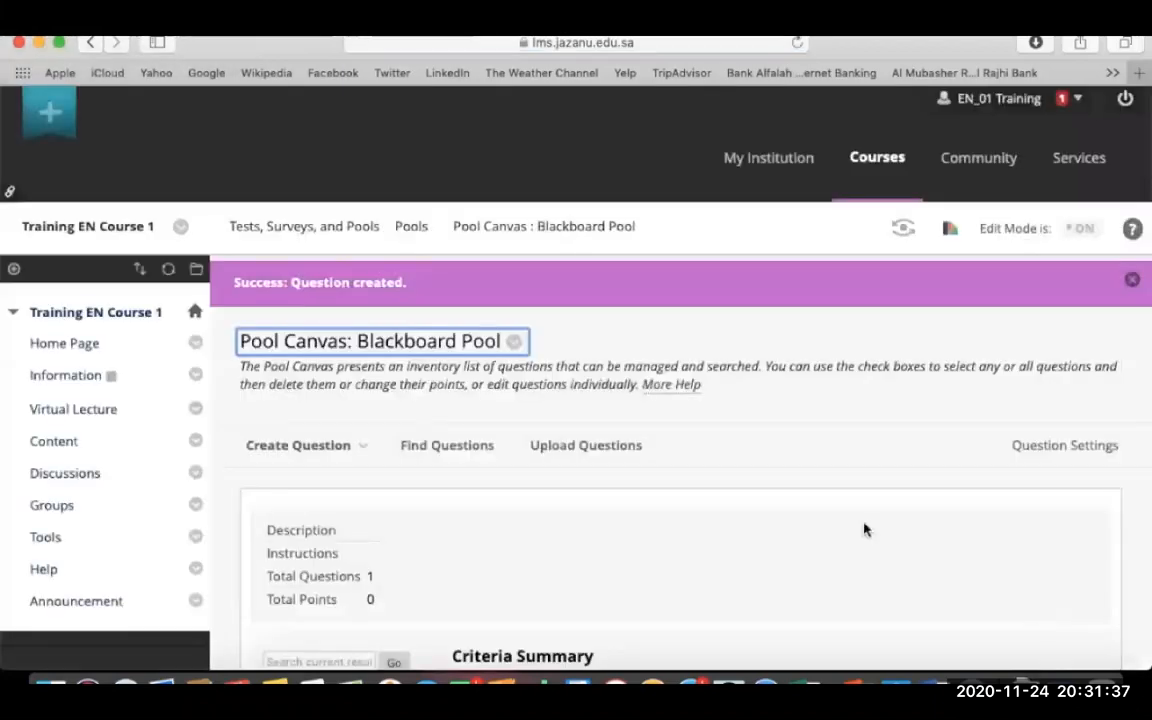
# - Create a new Multiple Choice question in the pool
pyautogui.scroll(-4, 648, 507)
pyautogui.scroll(-4, 648, 507)
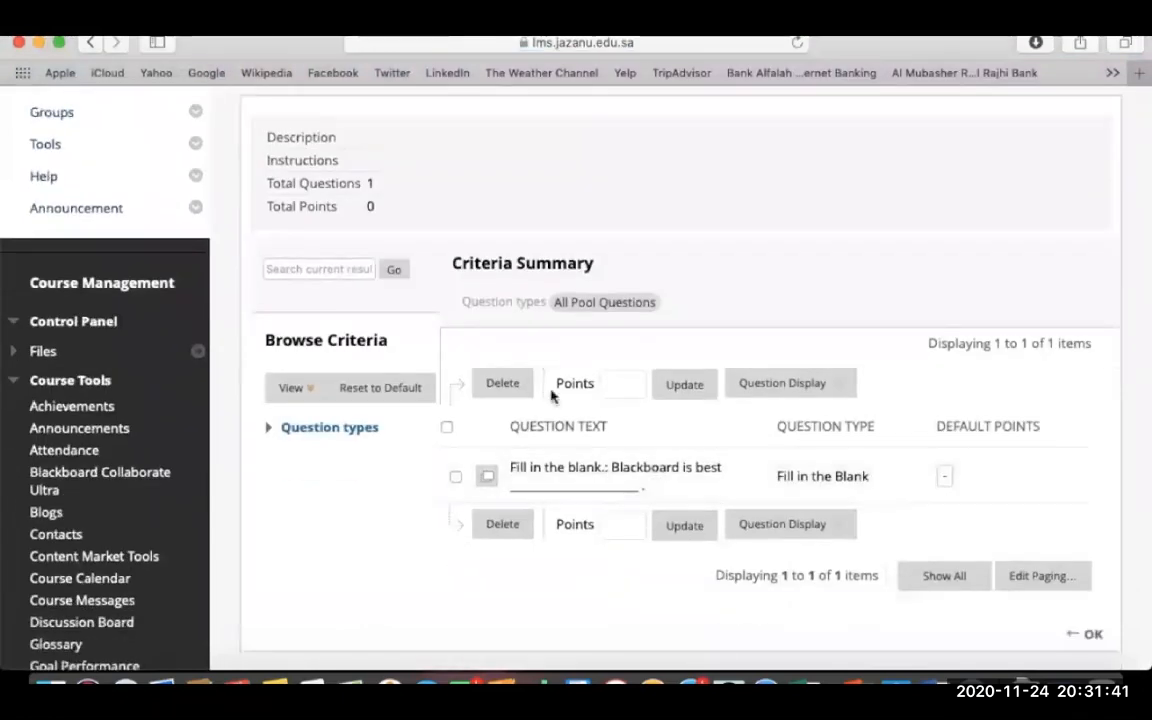
pyautogui.scroll(2, 378, 154)
pyautogui.click(378, 154)
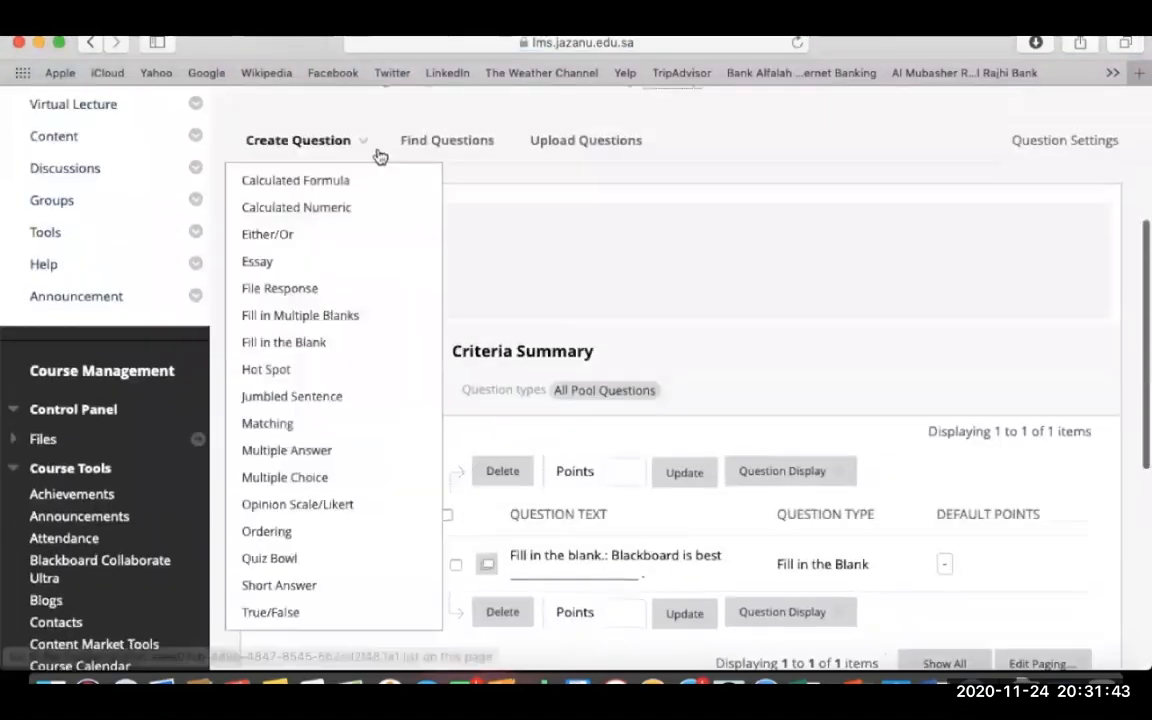
pyautogui.click(310, 480)
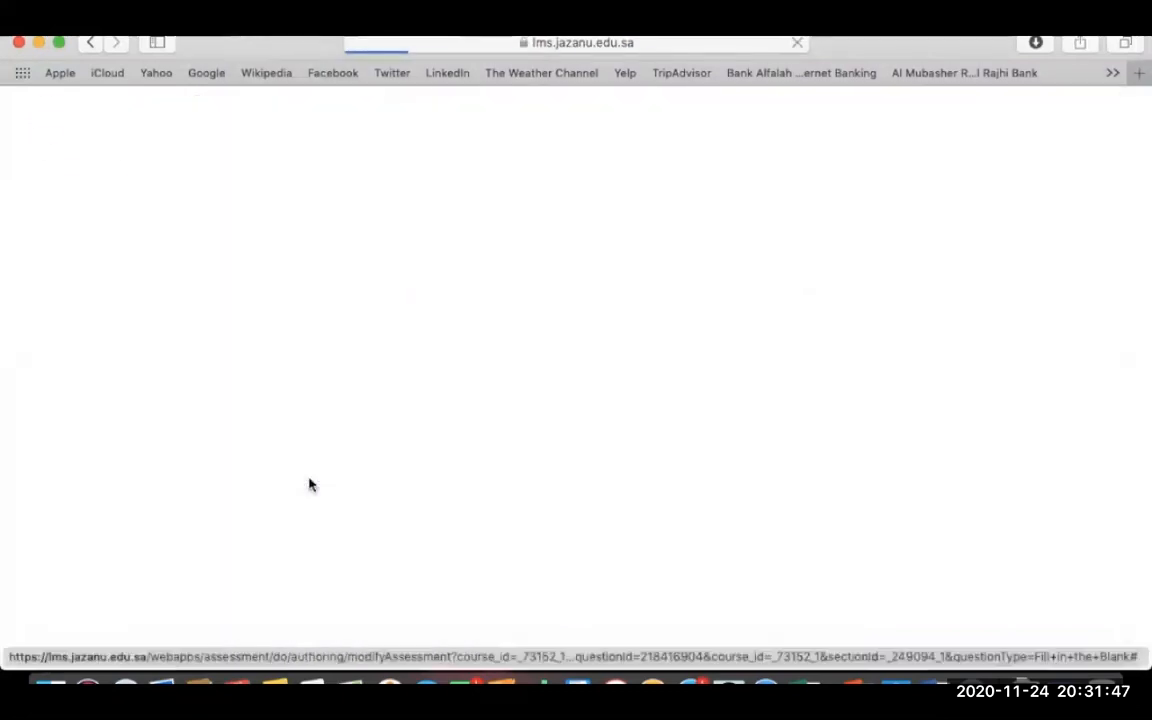
# - Title the question 'Multiple Choices', correcting the first letter to uppercase M
pyautogui.scroll(3, 663, 244)
pyautogui.click(522, 247)
pyautogui.write('mul')
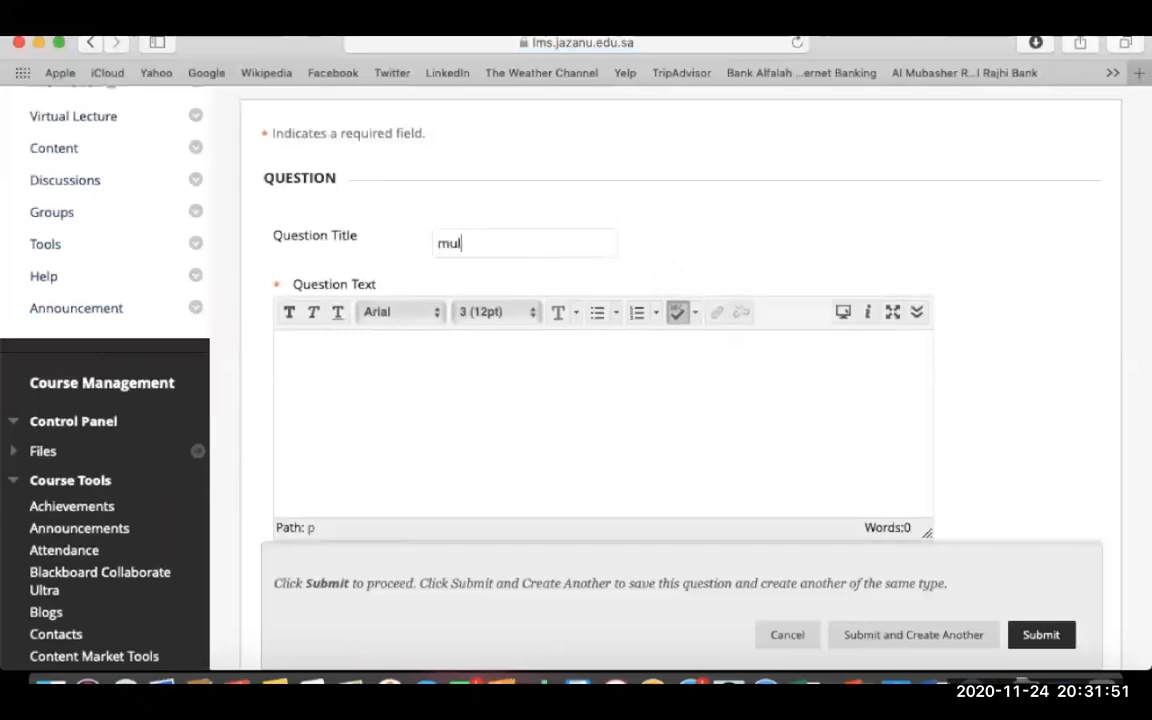
pyautogui.write('ti')
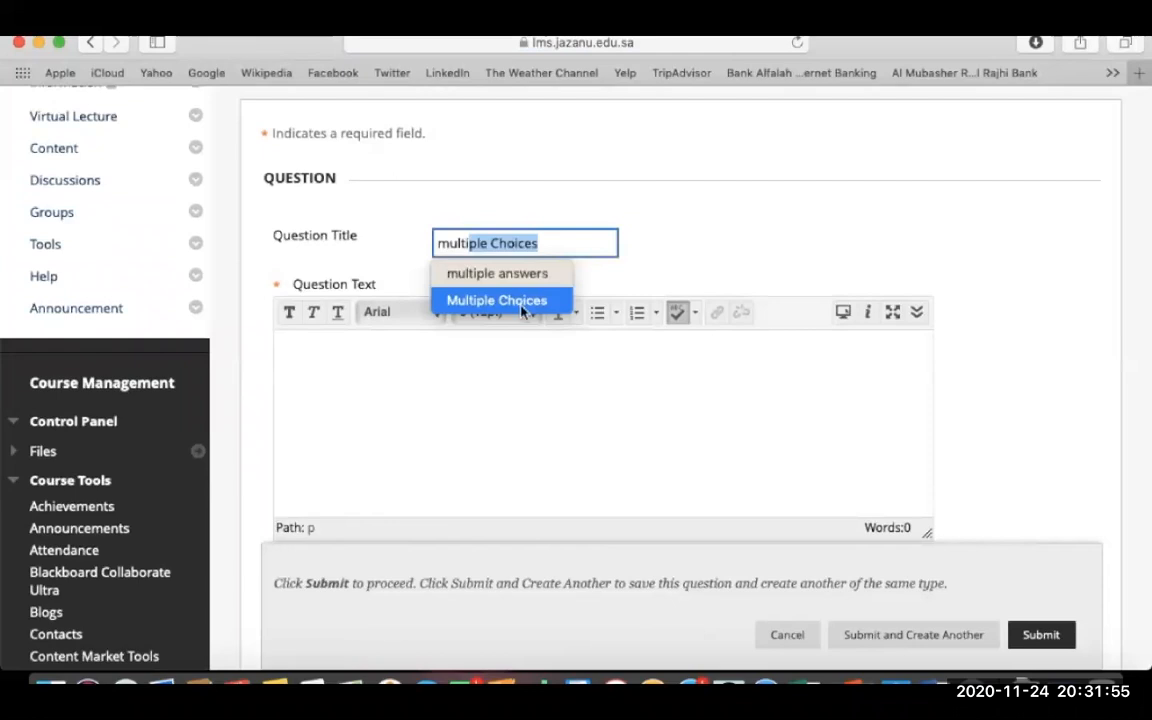
pyautogui.click(550, 247)
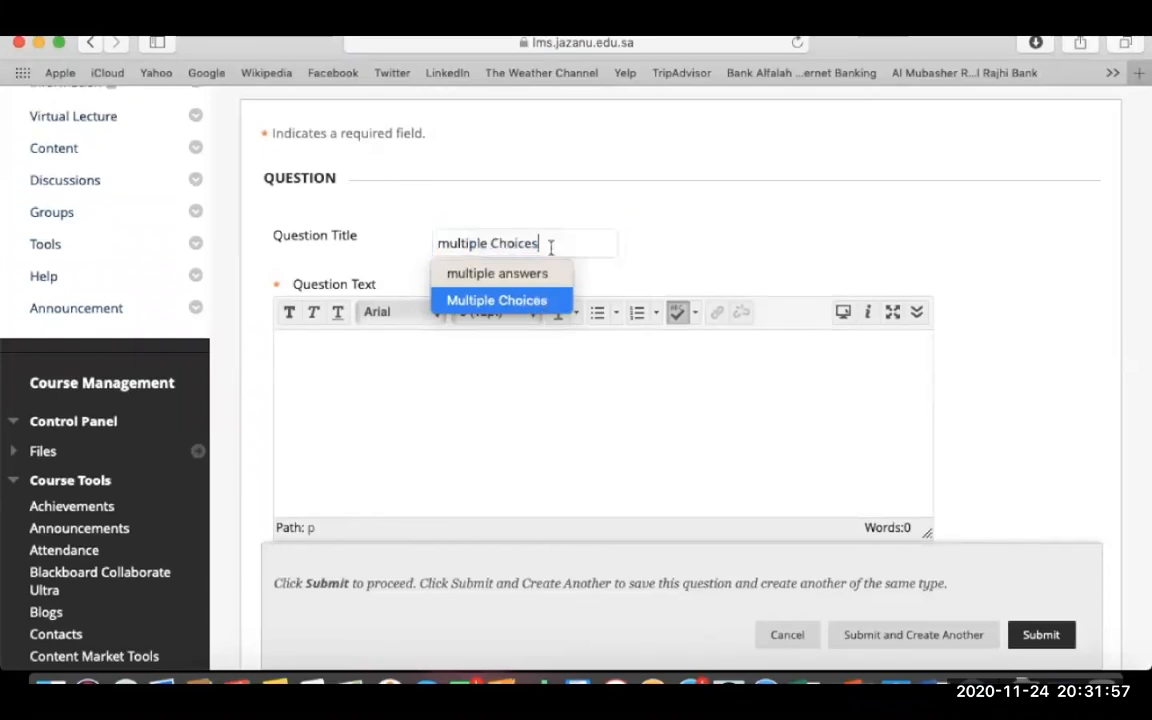
pyautogui.click(451, 243)
pyautogui.press('BackSpace')
pyautogui.write('M')
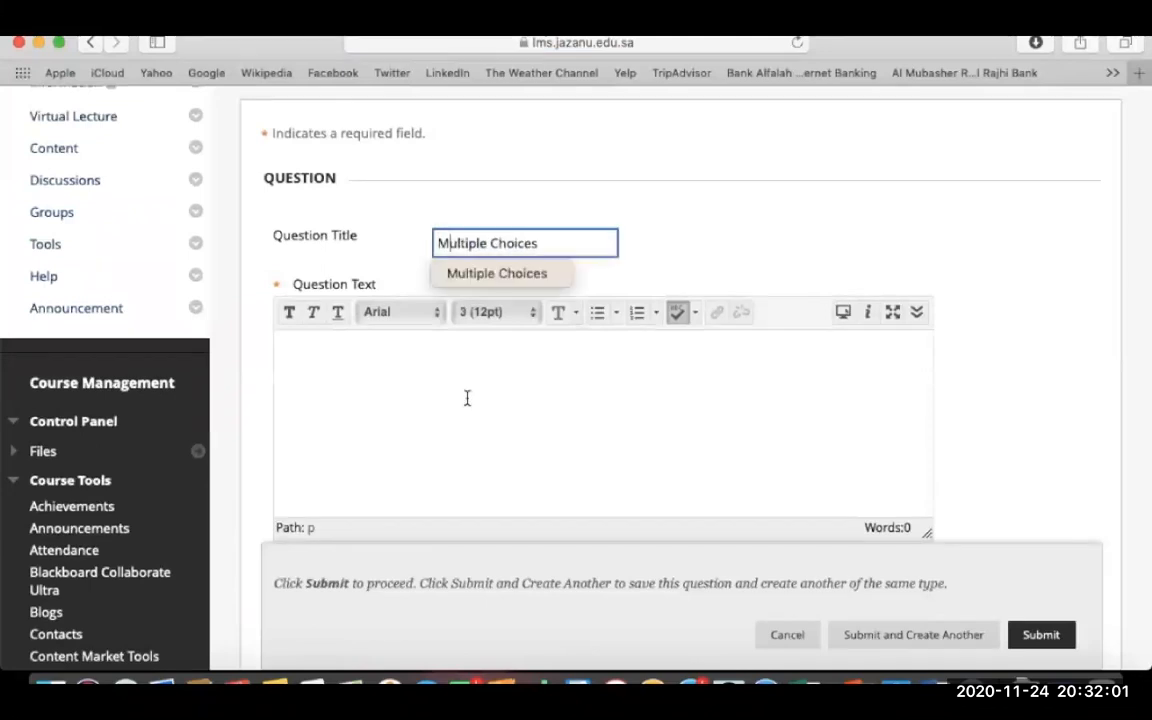
pyautogui.click(467, 398)
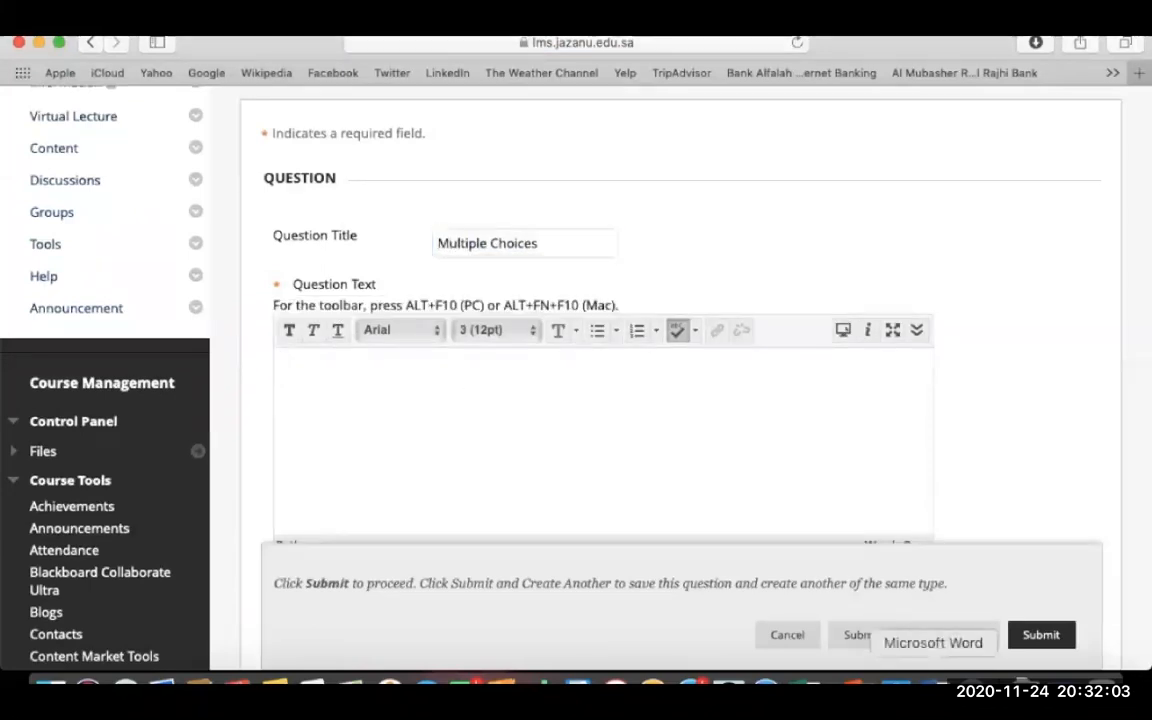
# - Copy the Eritrea question sentence from the Word quiz document, then minimize Word
pyautogui.click(933, 686)
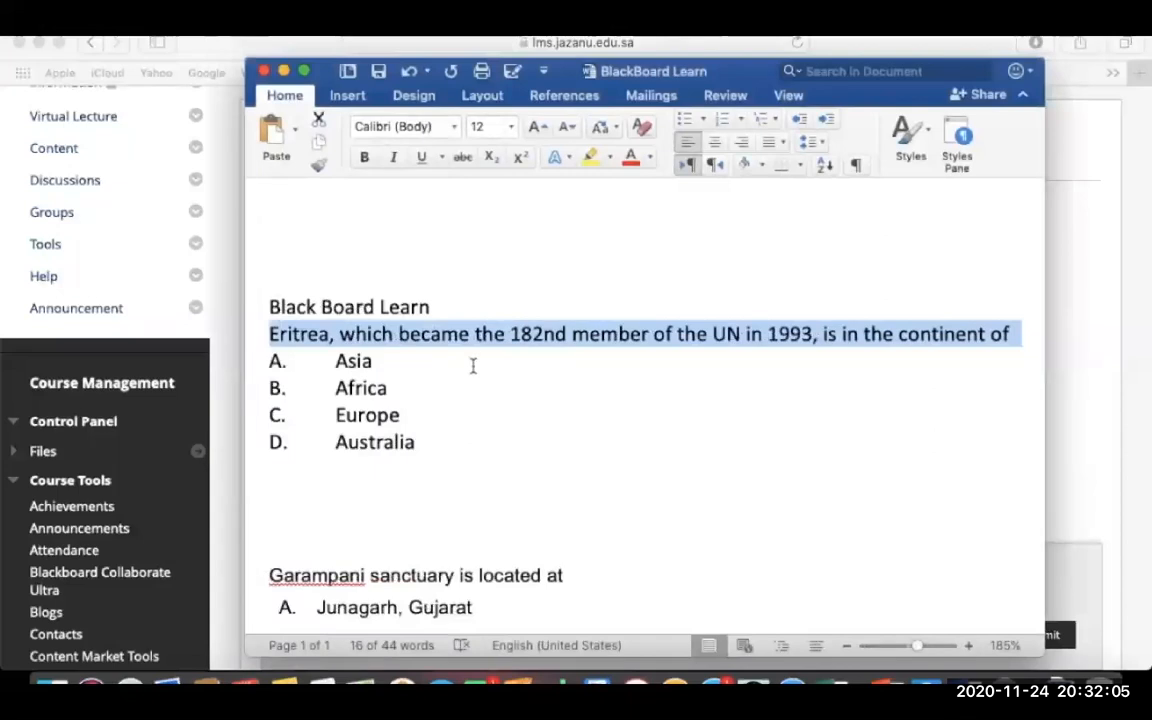
pyautogui.click(458, 334)
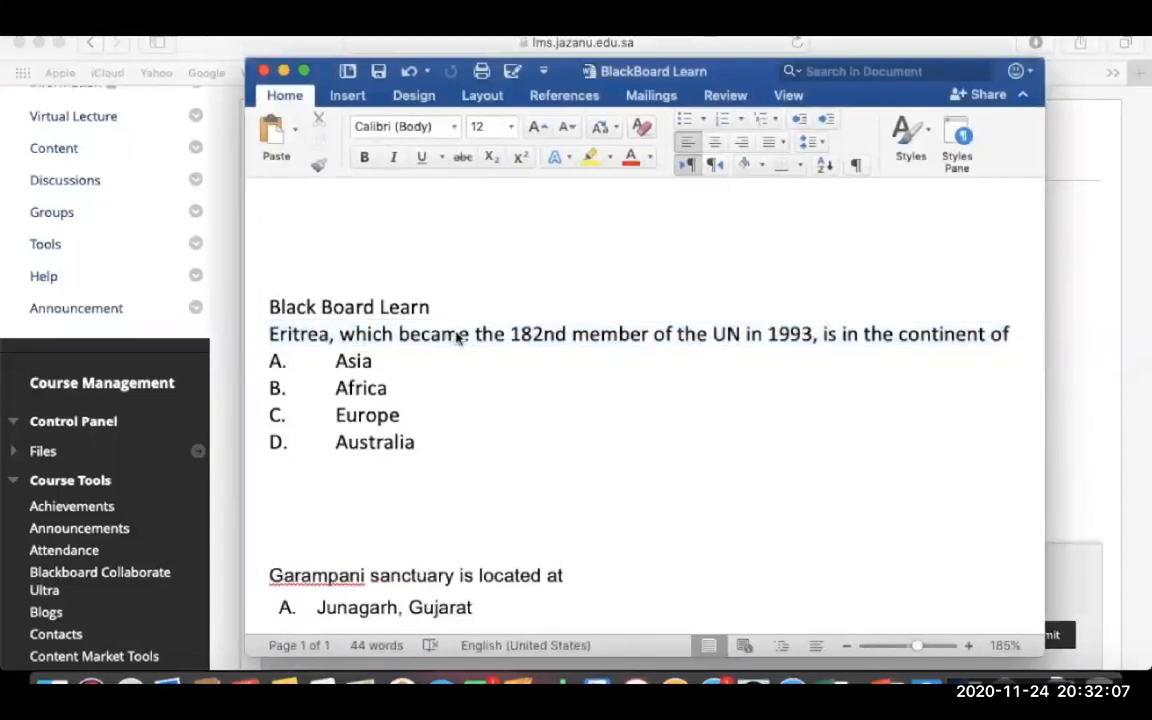
pyautogui.moveTo(270, 334); pyautogui.dragTo(1026, 334)
pyautogui.press('super+c')
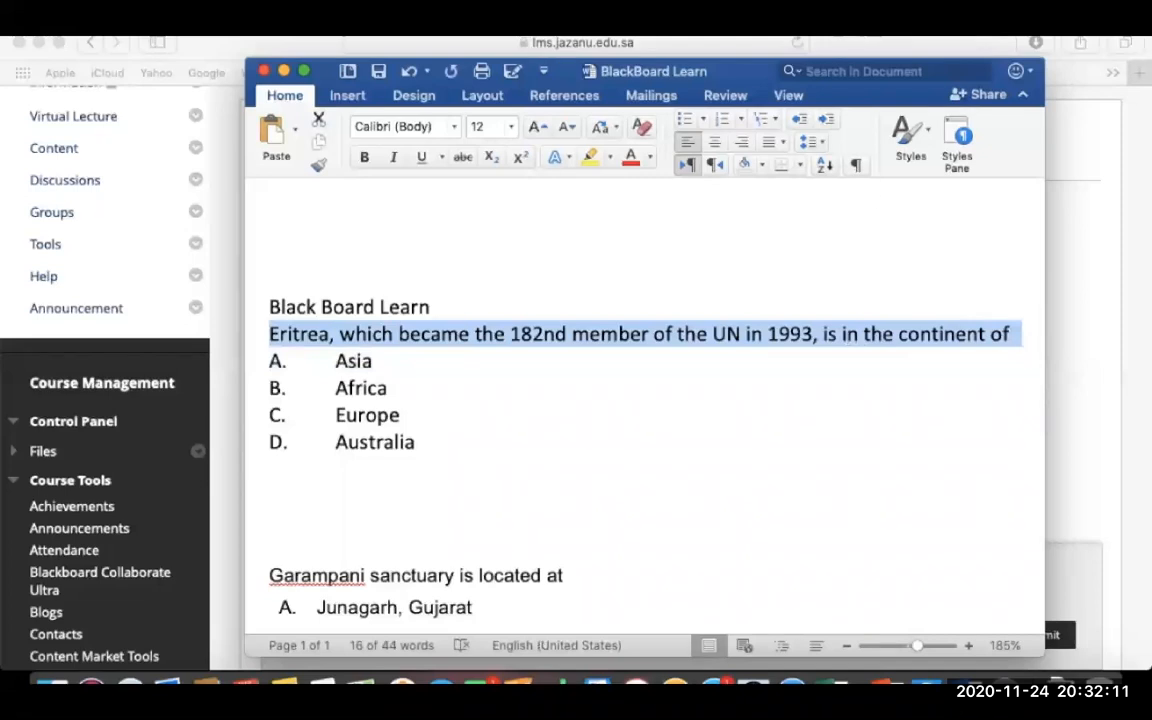
pyautogui.click(284, 71)
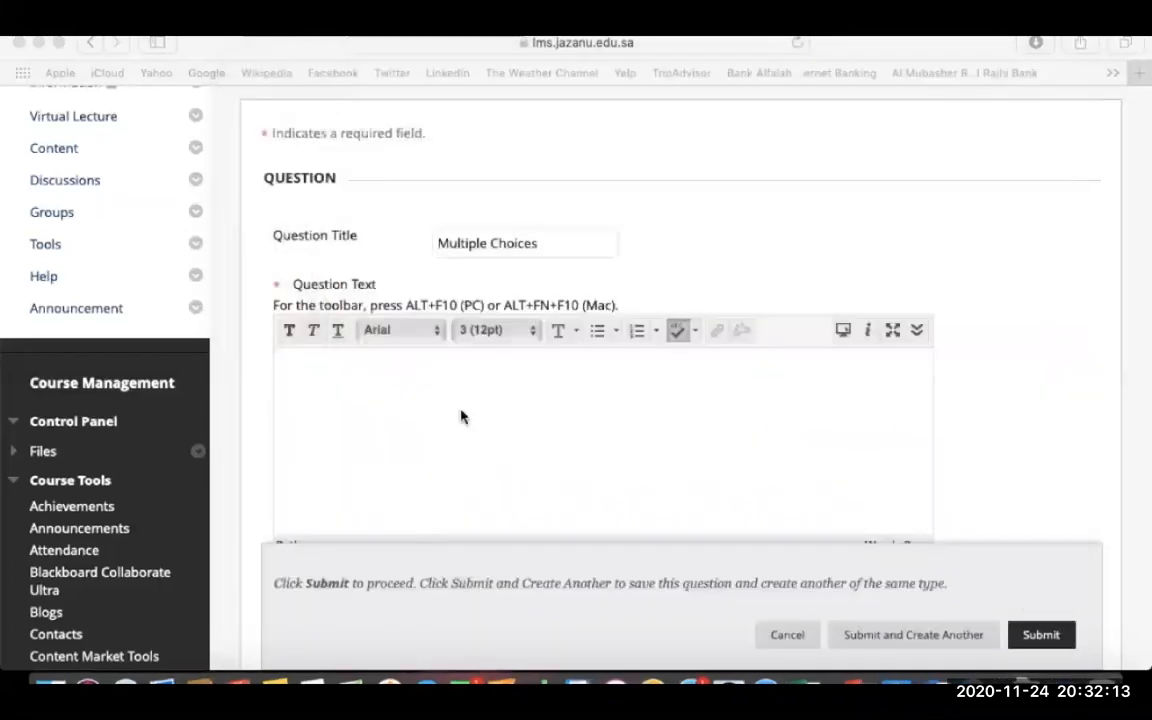
# - Paste the Eritrea sentence as question text and number answers with Uppercase Letters (A, B, C)
pyautogui.press('super+v')
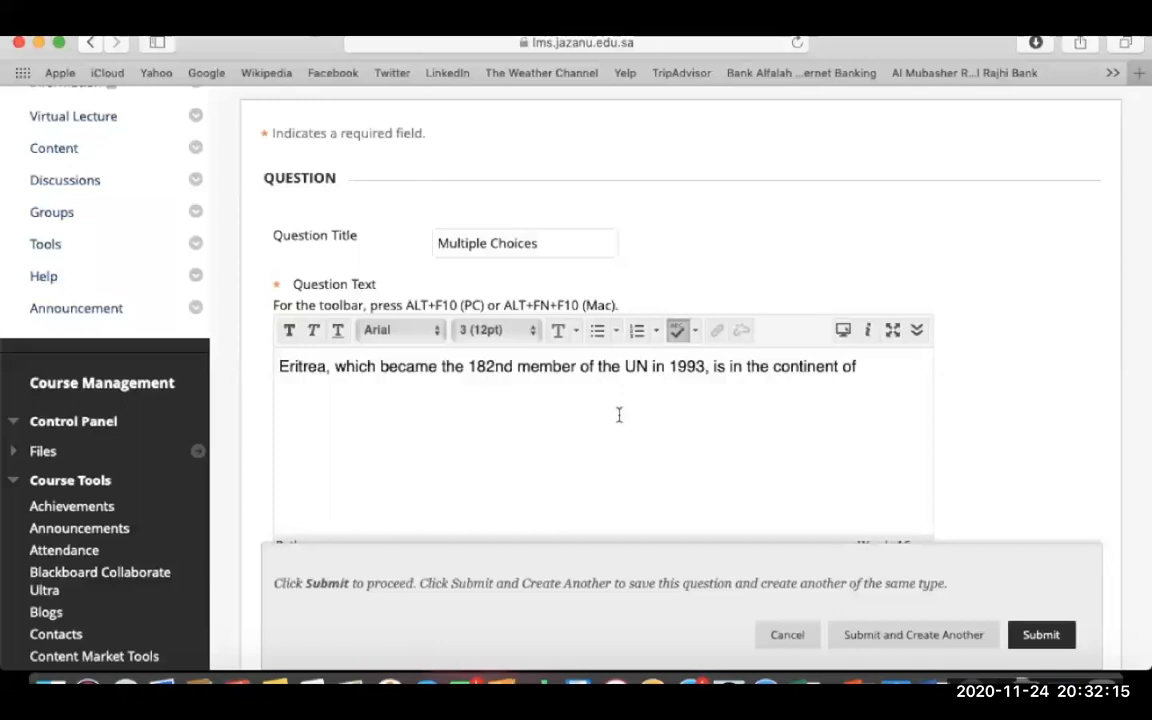
pyautogui.scroll(-5, 970, 460)
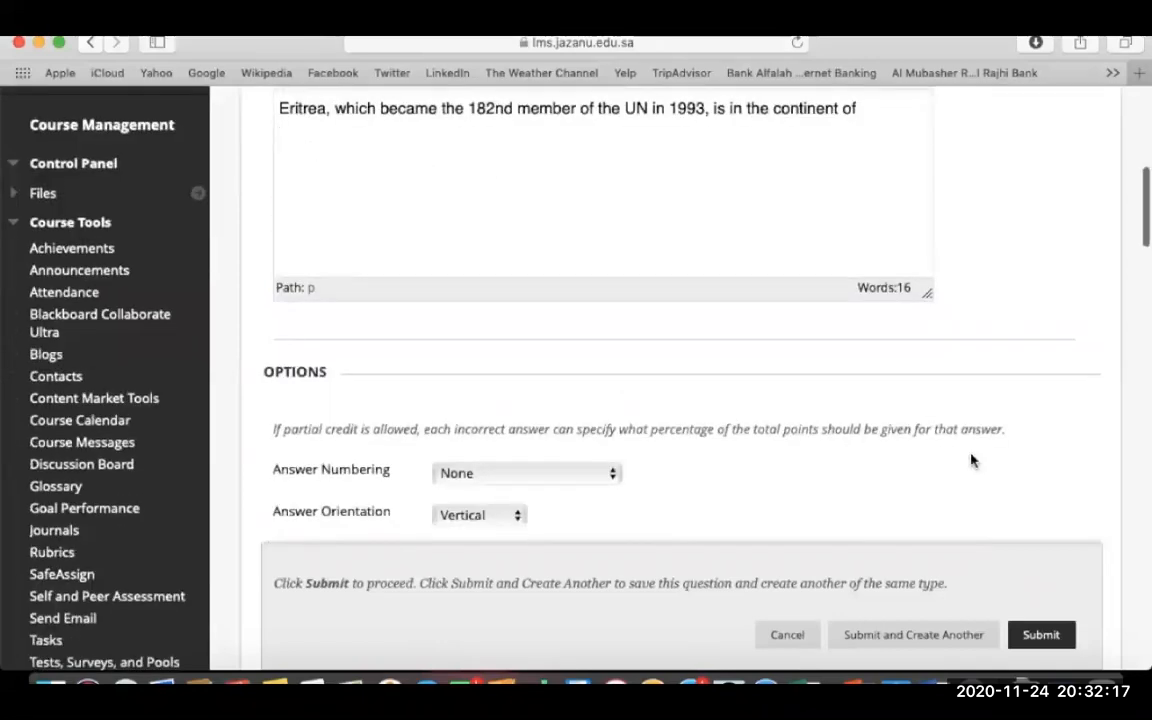
pyautogui.scroll(-2, 970, 460)
pyautogui.scroll(-2, 970, 460)
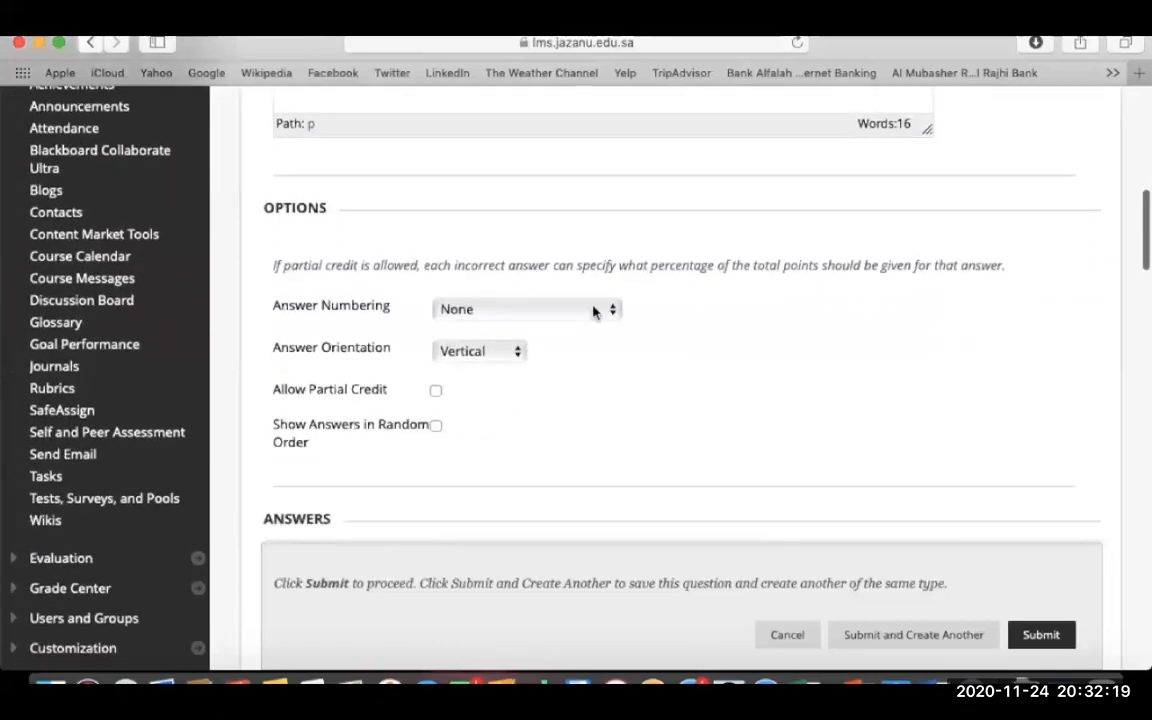
pyautogui.click(592, 310)
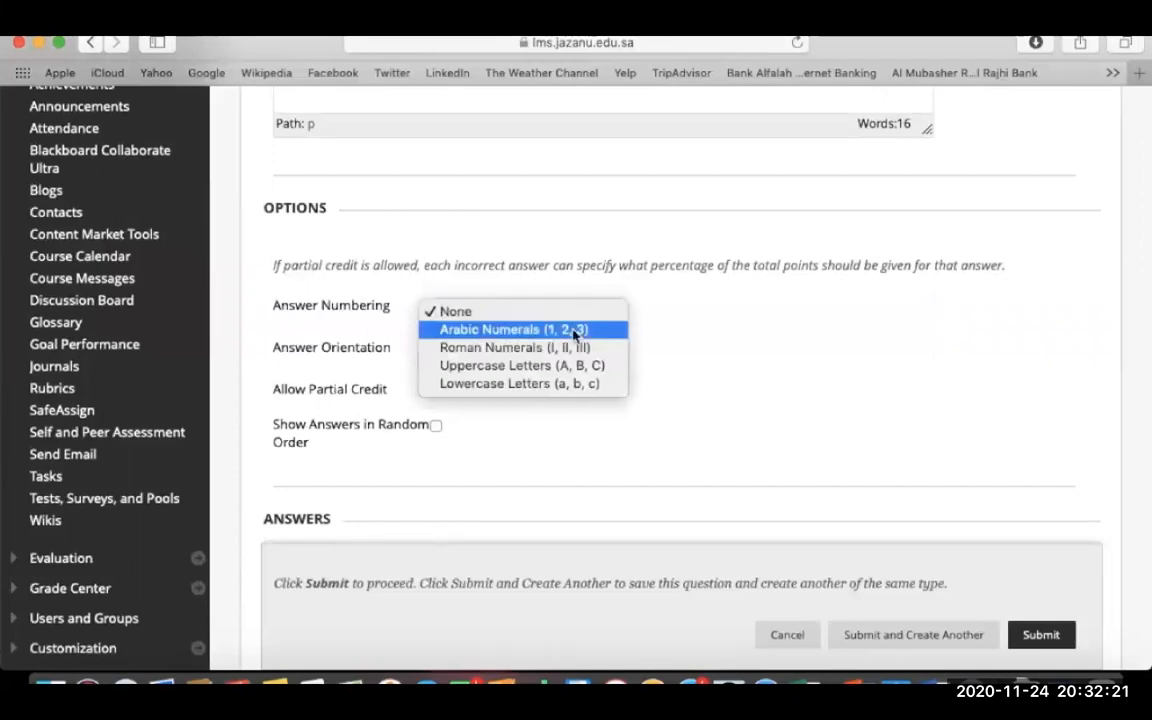
pyautogui.press('Escape')
pyautogui.click(575, 335)
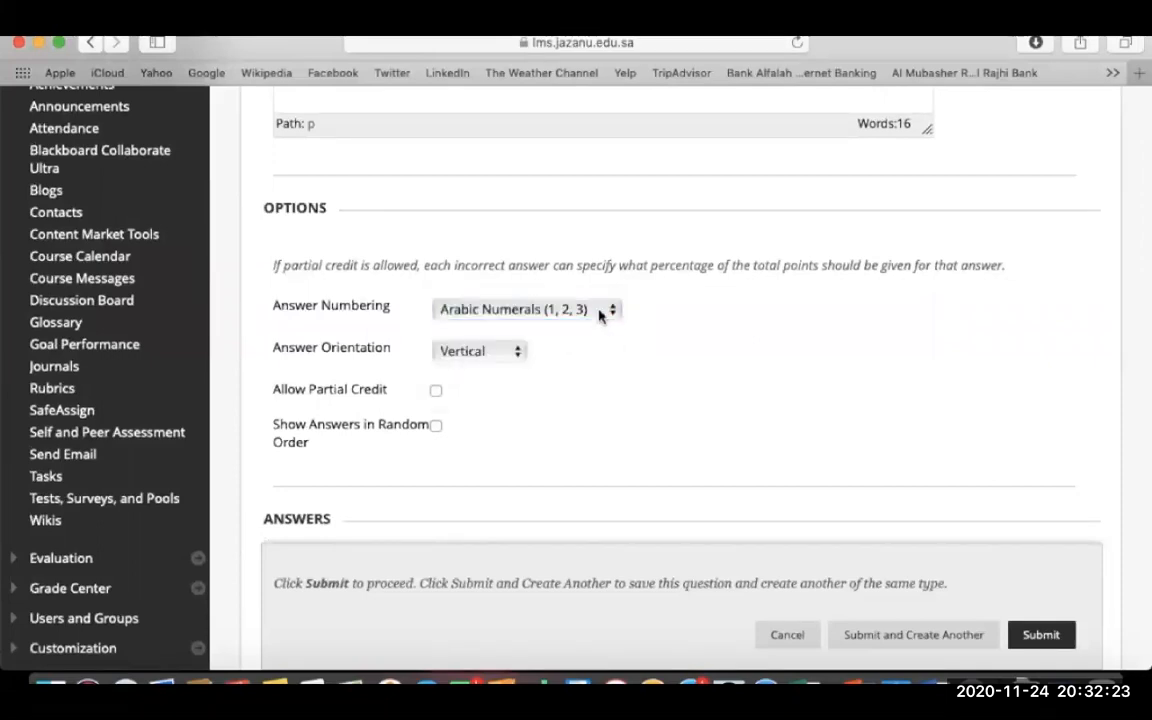
pyautogui.click(599, 313)
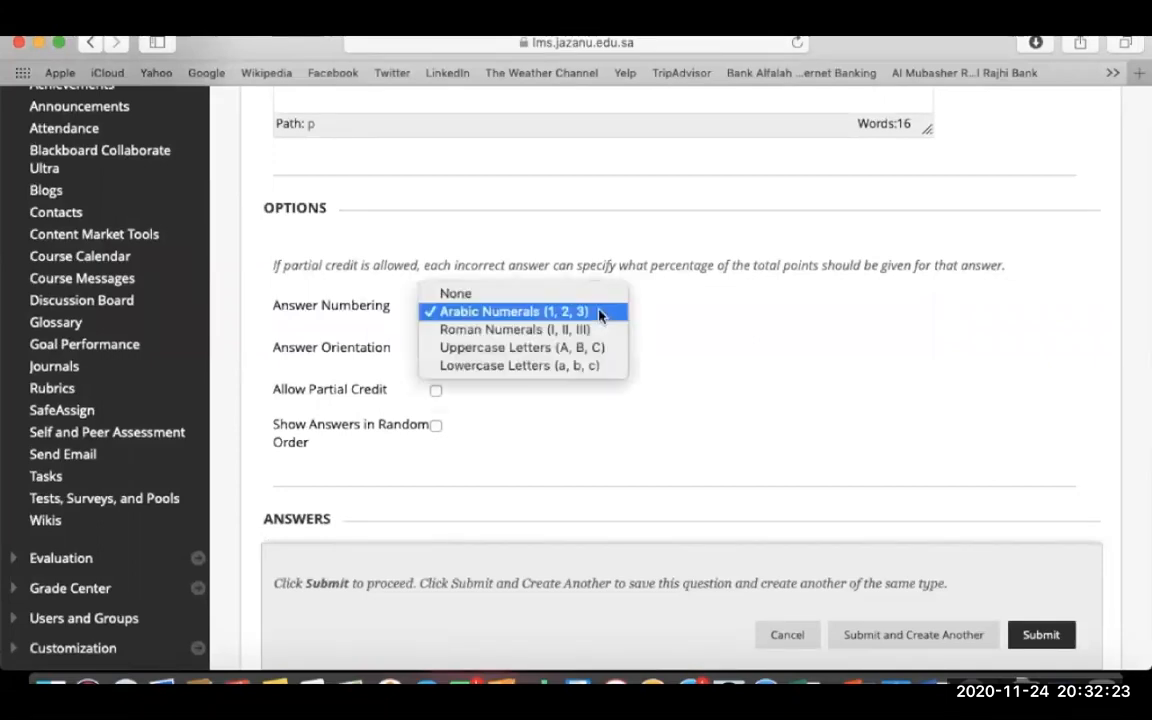
pyautogui.click(566, 352)
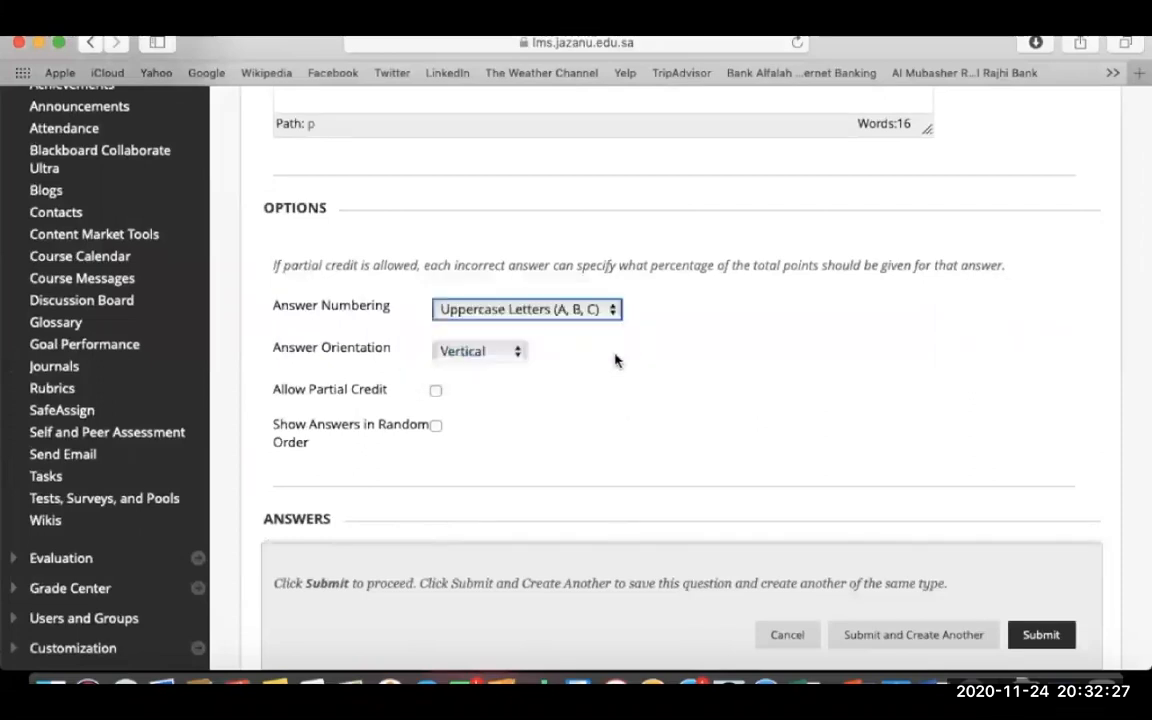
# - Keep vertical answer orientation and four answers, then bring the Word quiz document back
pyautogui.scroll(-2, 615, 360)
pyautogui.click(507, 250)
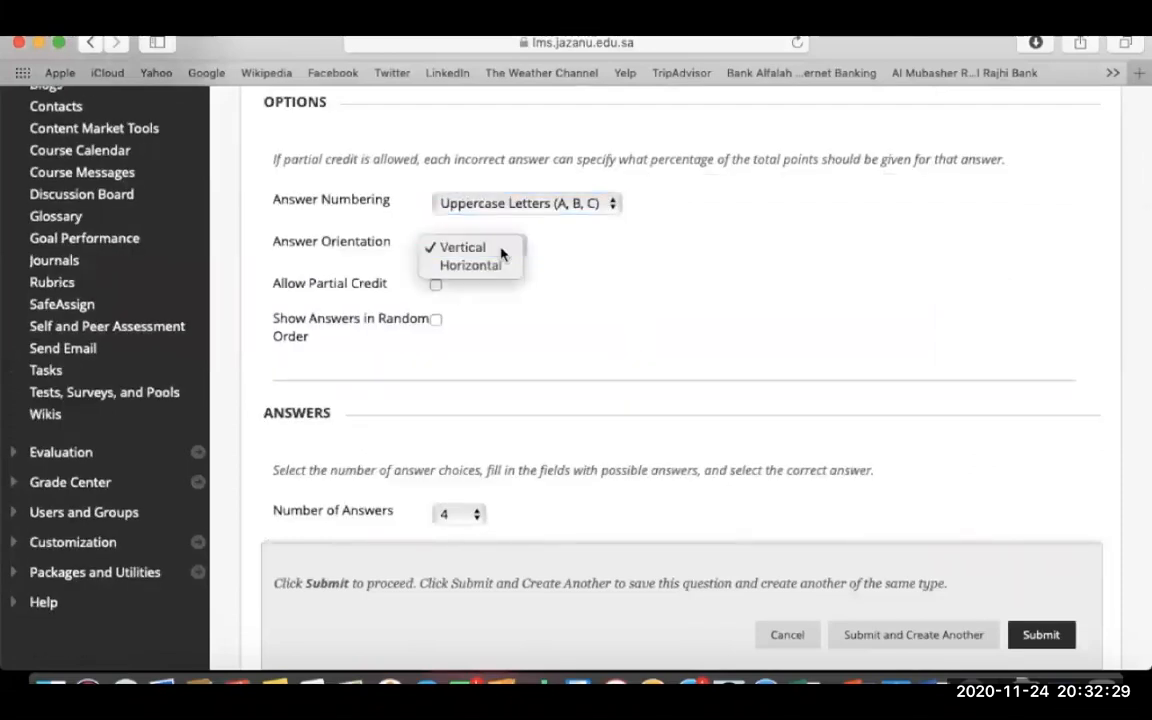
pyautogui.click(550, 288)
pyautogui.scroll(-4, 550, 288)
pyautogui.click(475, 203)
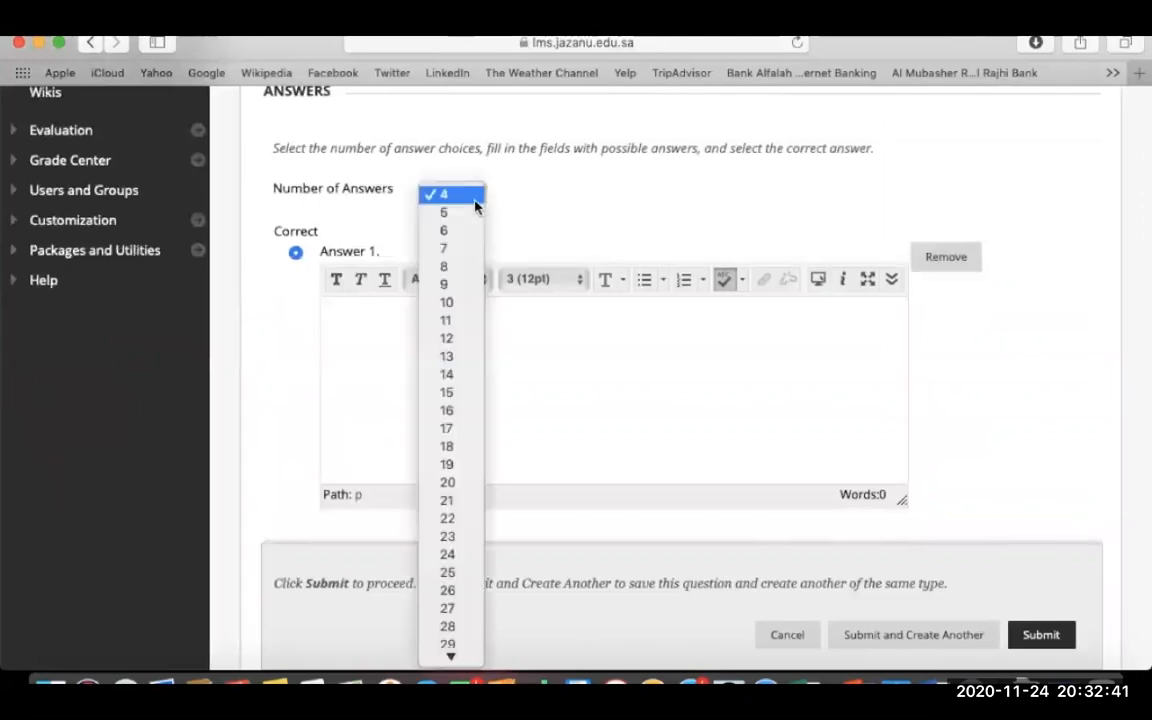
pyautogui.click(443, 200)
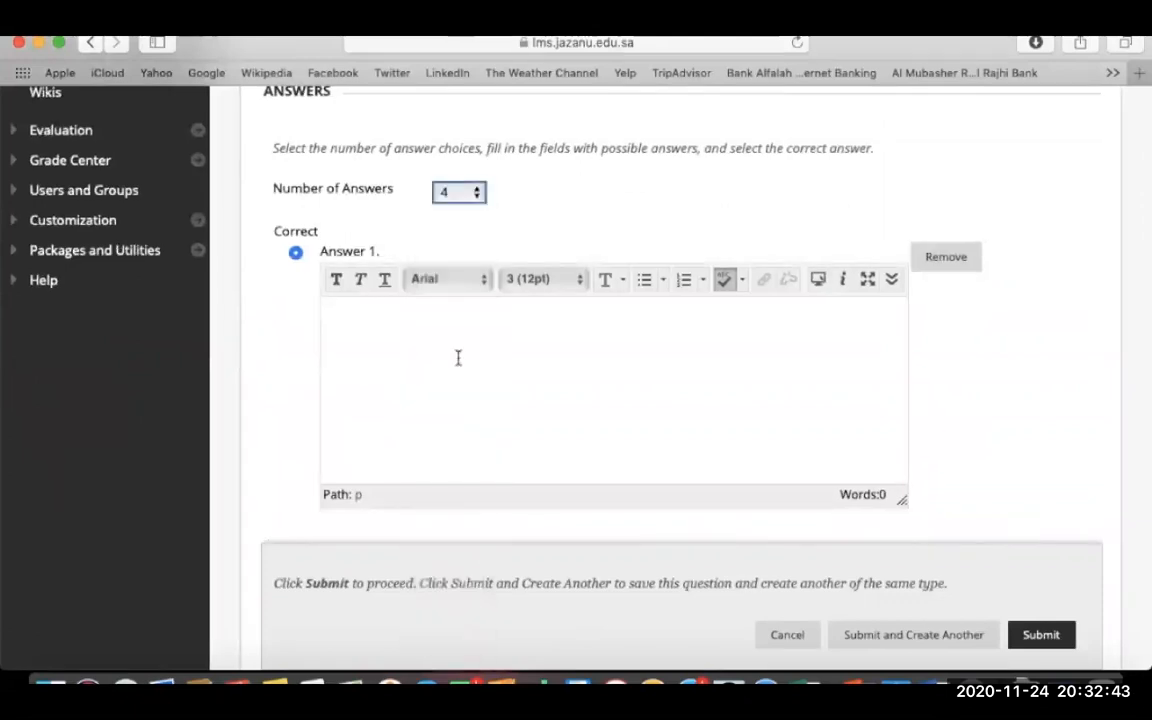
pyautogui.click(458, 357)
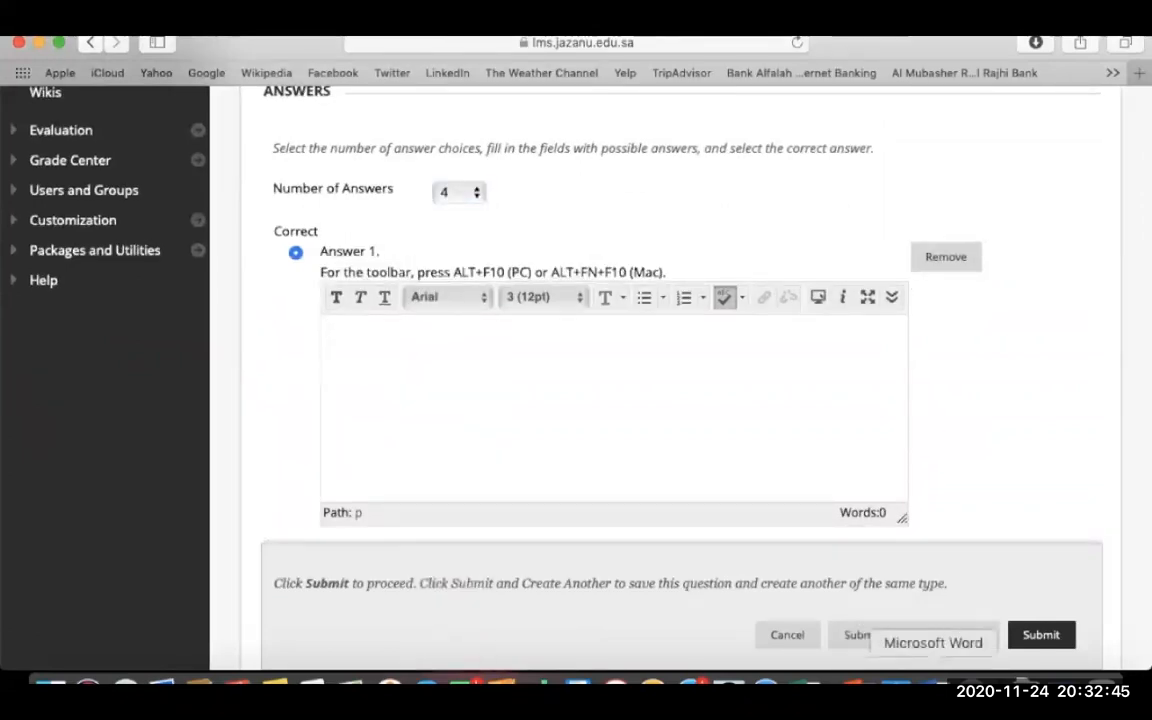
pyautogui.click(938, 686)
pyautogui.click(275, 519)
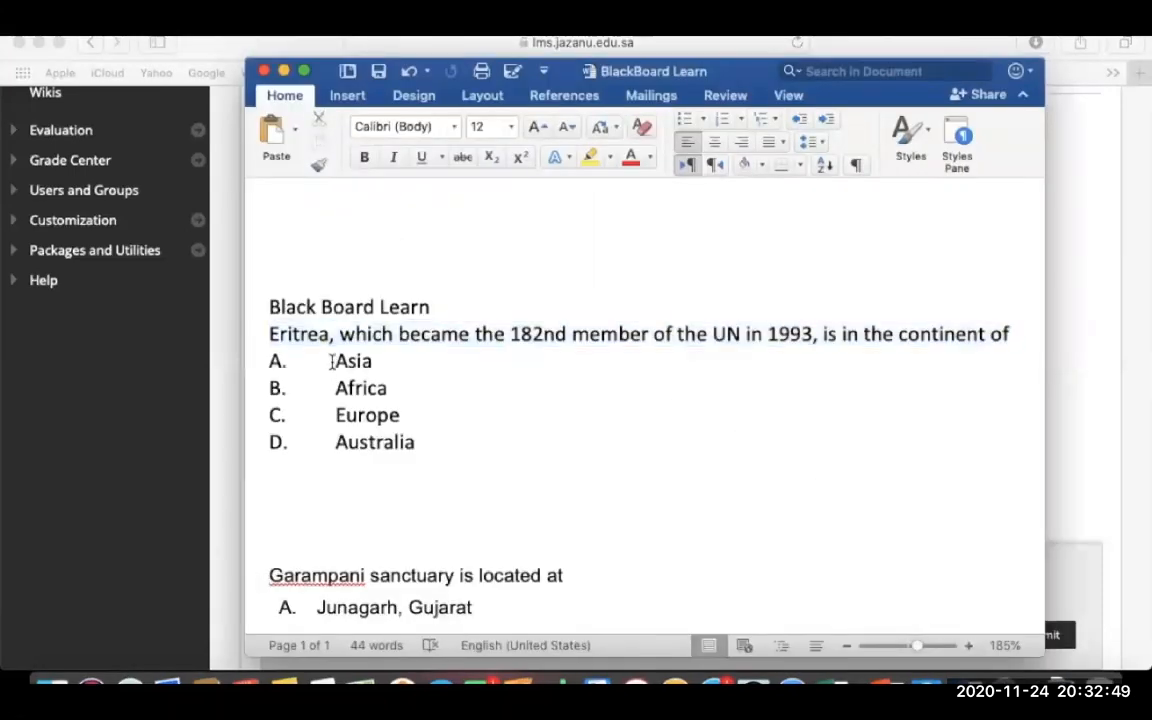
# - Copy 'Asia' from the Word quiz and paste it as Answer 1
pyautogui.moveTo(331, 361); pyautogui.dragTo(391, 360)
pyautogui.press('super+c')
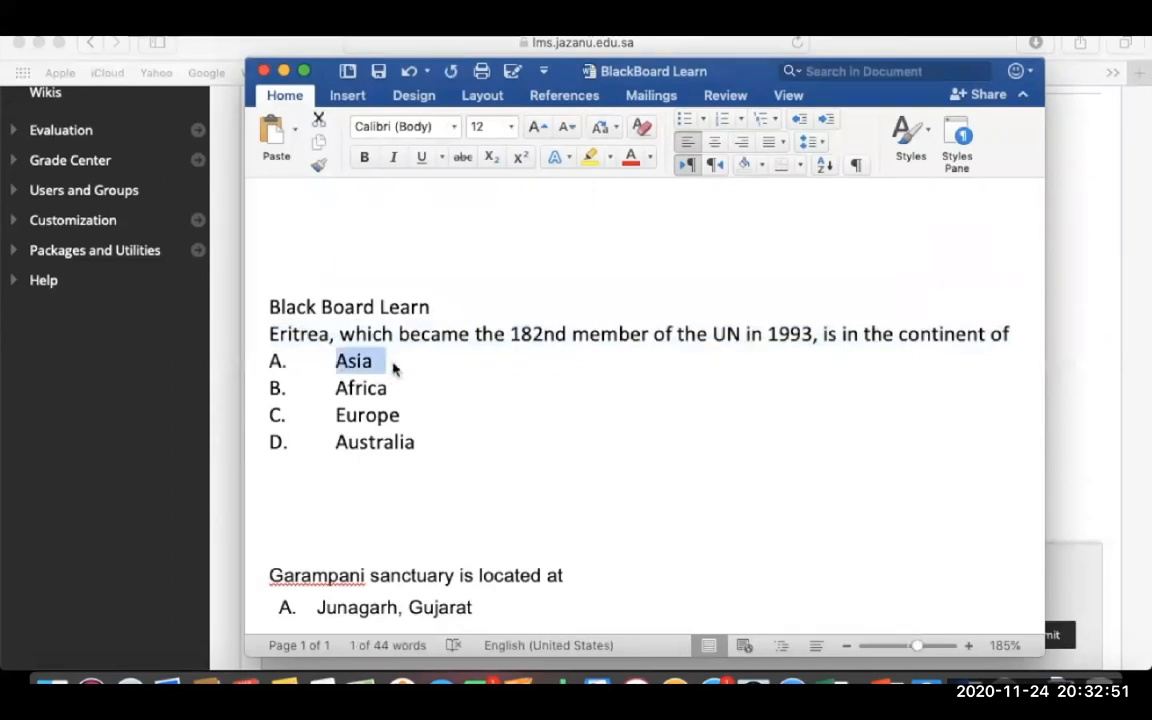
pyautogui.click(197, 421)
pyautogui.press('super+v')
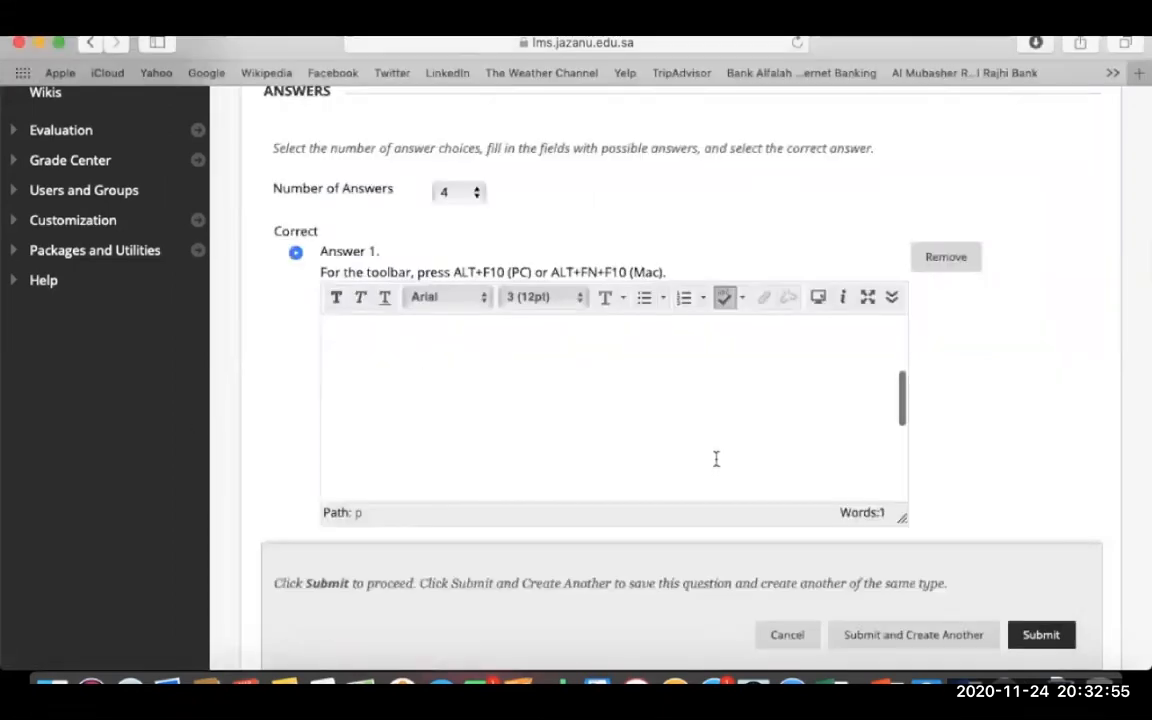
# - Fill in Answers 2–4 as 'Africa', 'Europe' and 'China'
pyautogui.scroll(-3, 1039, 432)
pyautogui.click(746, 489)
pyautogui.write('Africa')
pyautogui.scroll(-3, 980, 463)
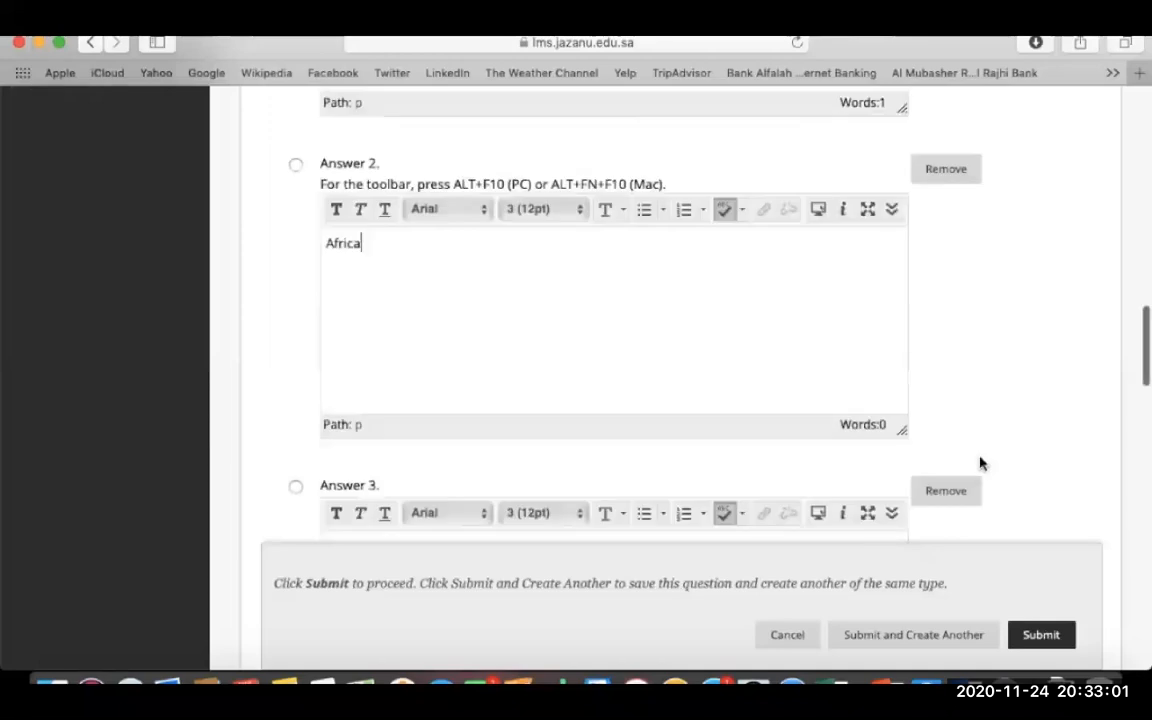
pyautogui.scroll(-3, 980, 463)
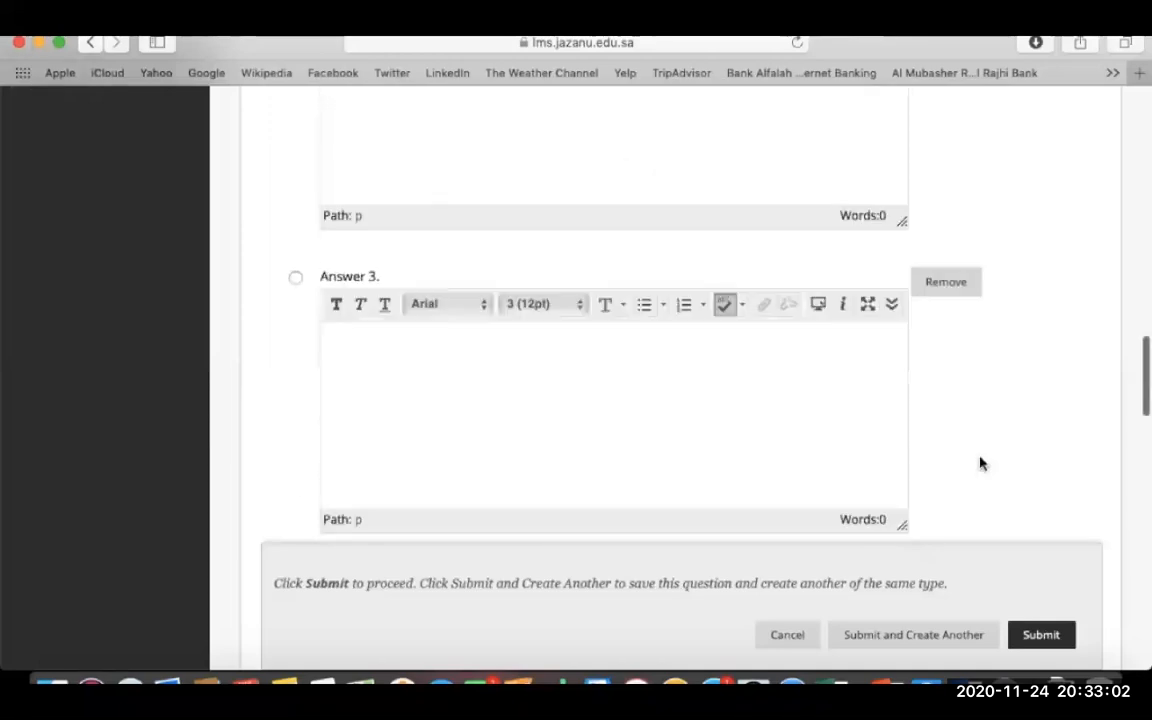
pyautogui.click(651, 393)
pyautogui.write('Europe')
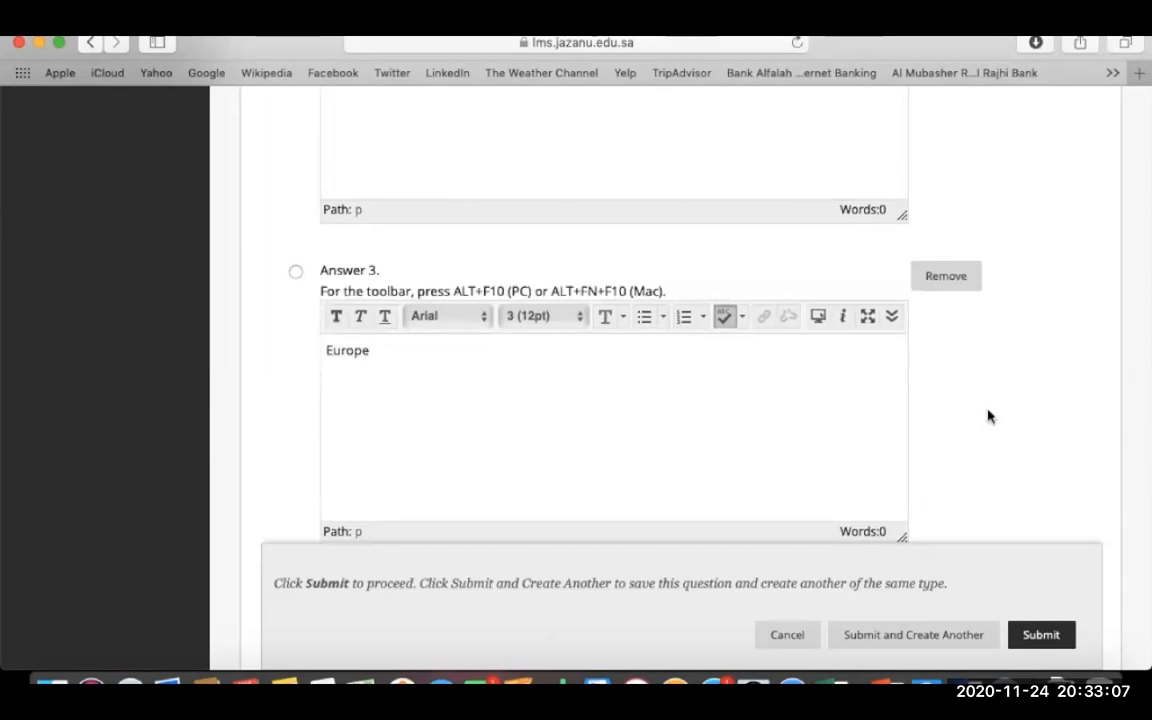
pyautogui.scroll(-5, 987, 414)
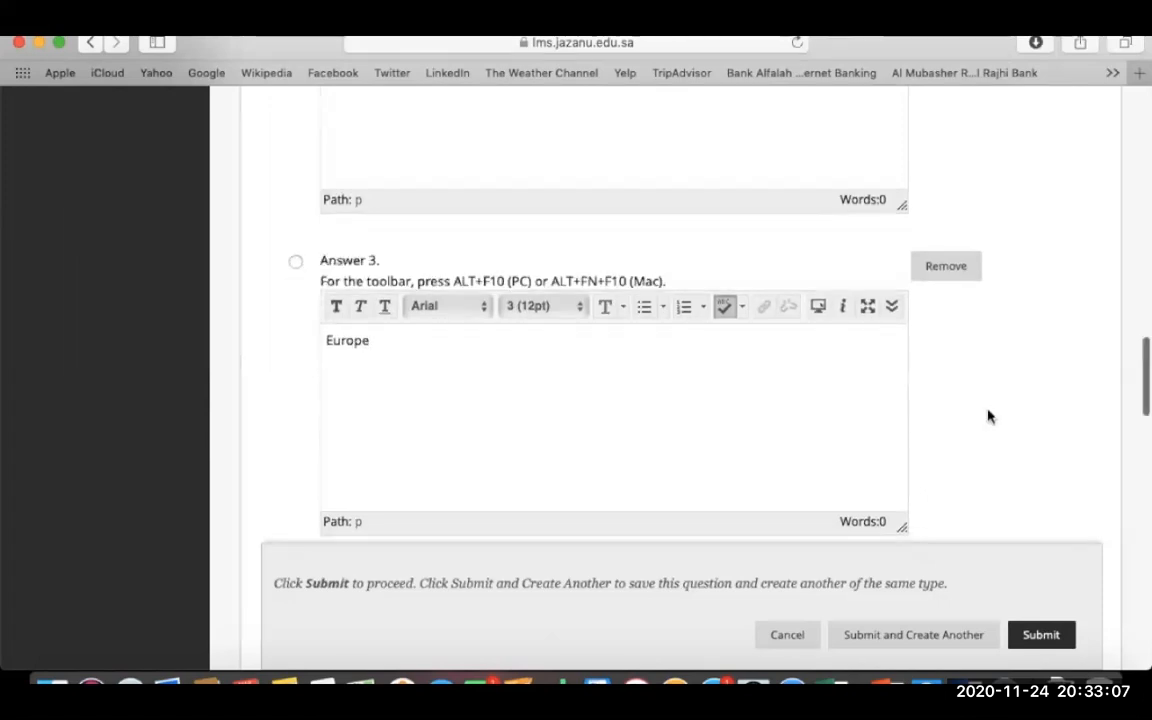
pyautogui.click(759, 369)
pyautogui.write('China')
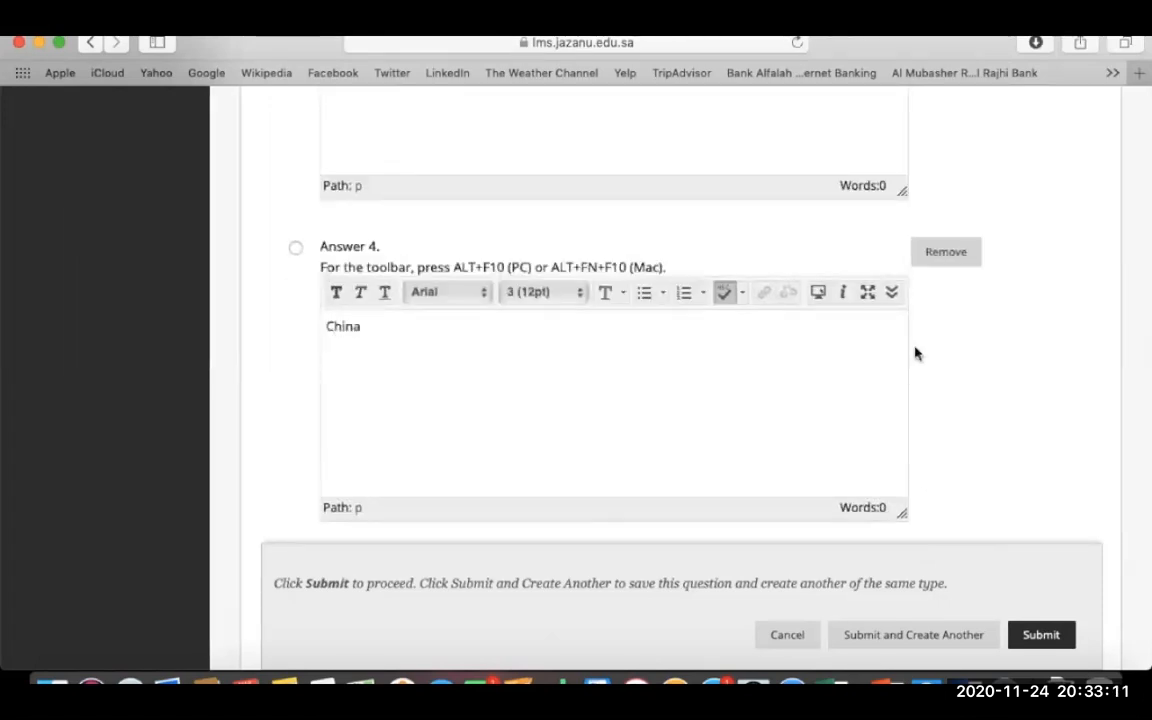
# - Mark Answer 1, Asia, as the correct choice
pyautogui.scroll(4, 969, 353)
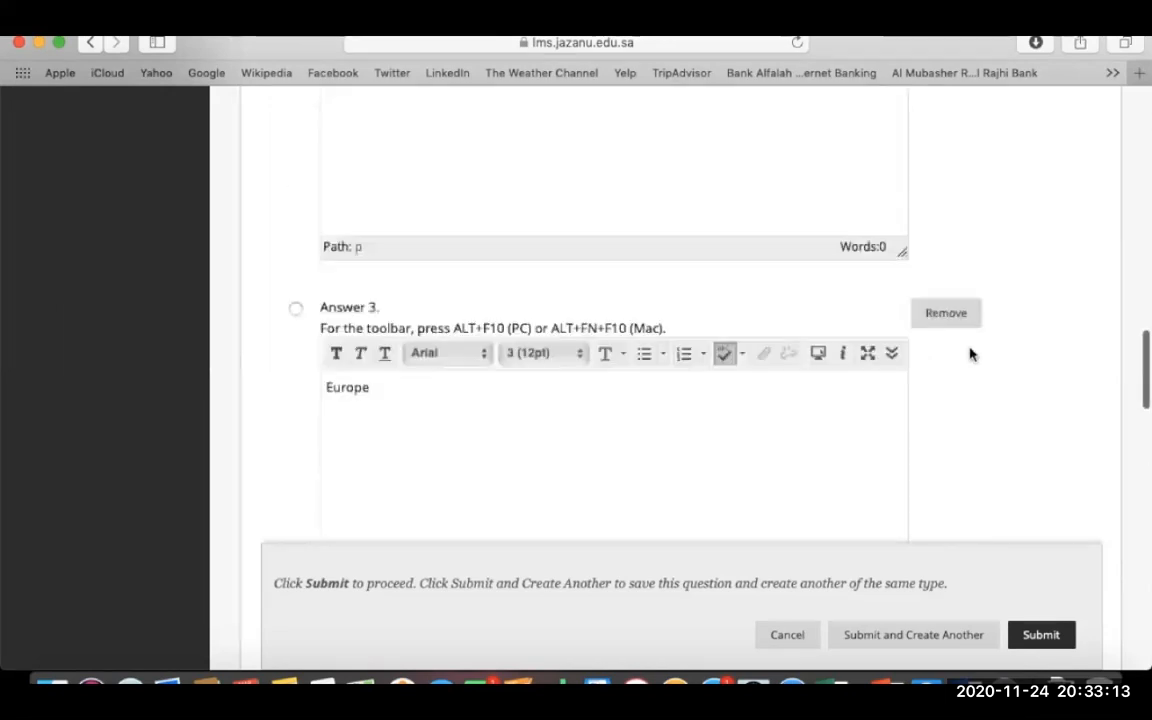
pyautogui.scroll(7, 969, 353)
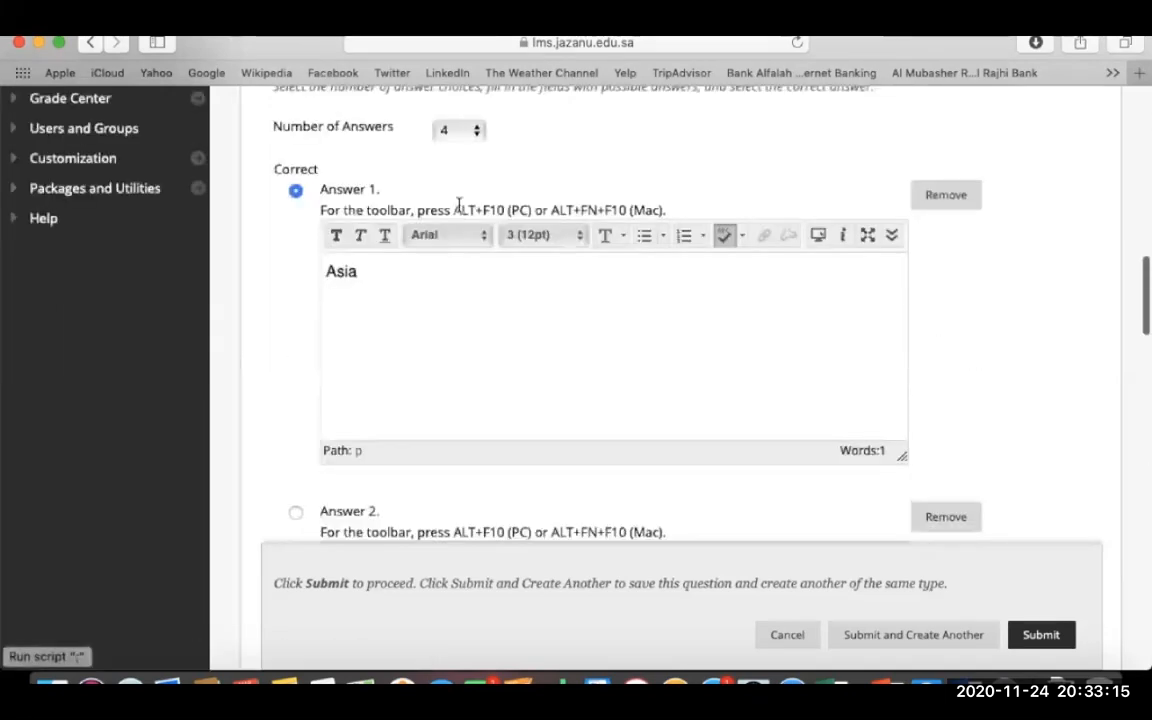
pyautogui.click(295, 513)
pyautogui.click(296, 192)
pyautogui.scroll(-15, 969, 375)
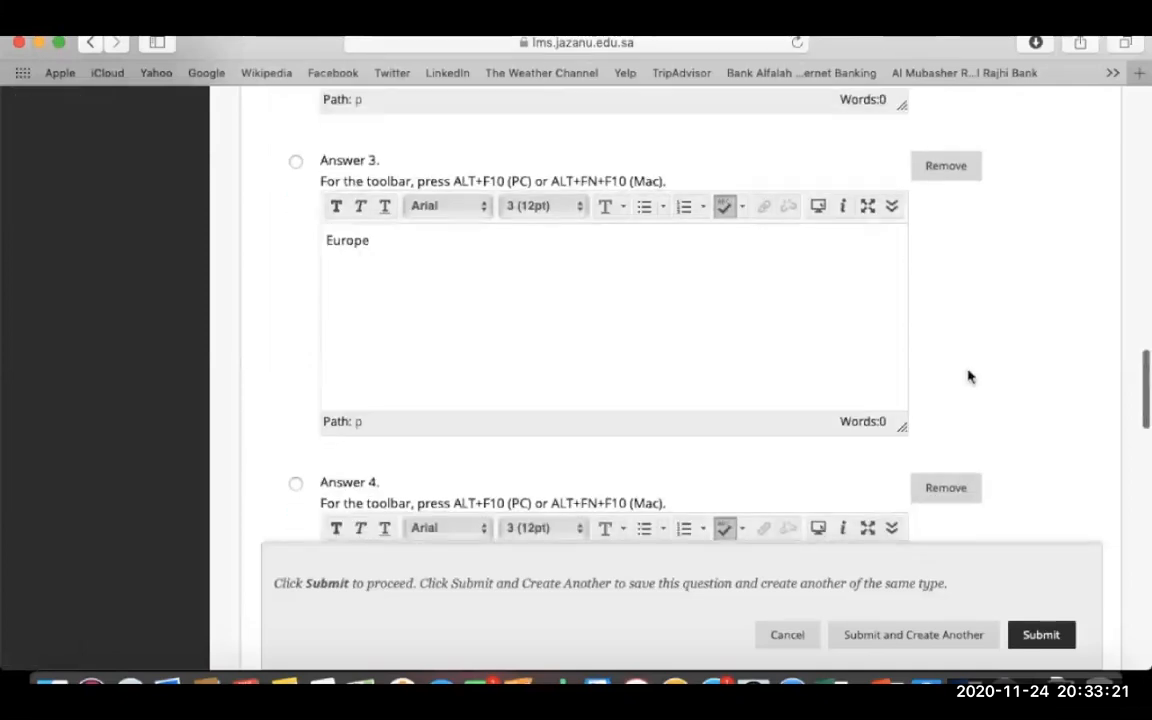
pyautogui.scroll(-5, 968, 370)
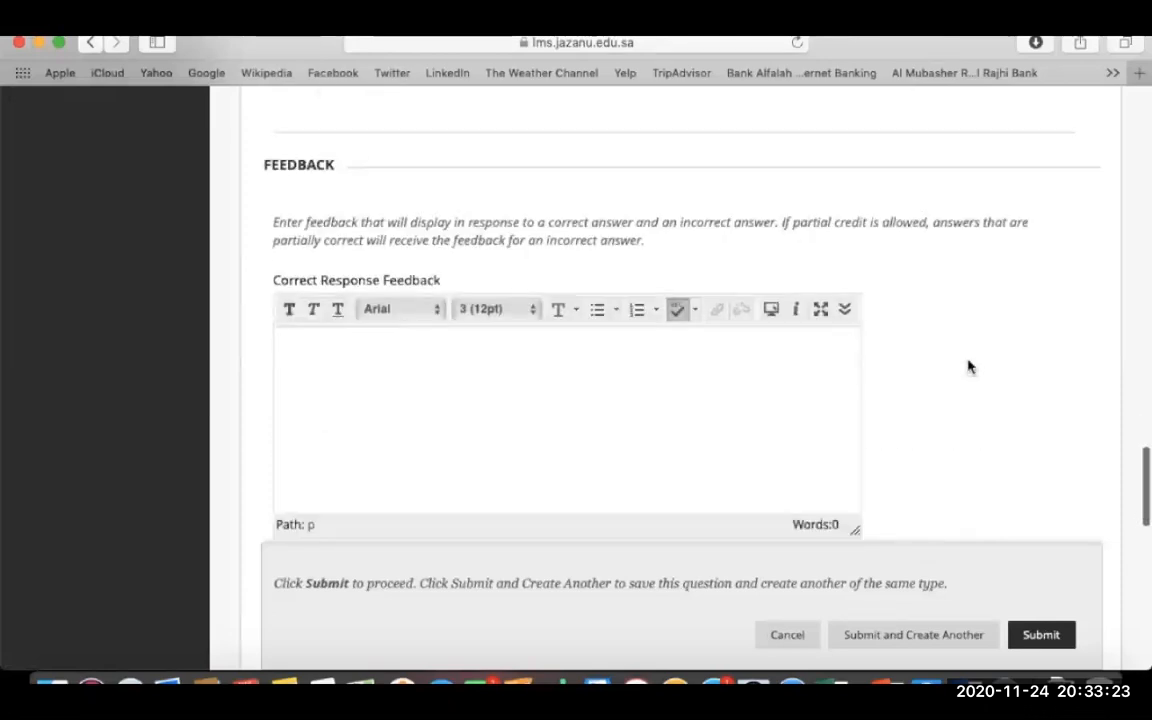
# - Enter 'Right!' as correct and 'No!' as incorrect feedback, then Submit and Create Another
pyautogui.click(661, 317)
pyautogui.write('Right!')
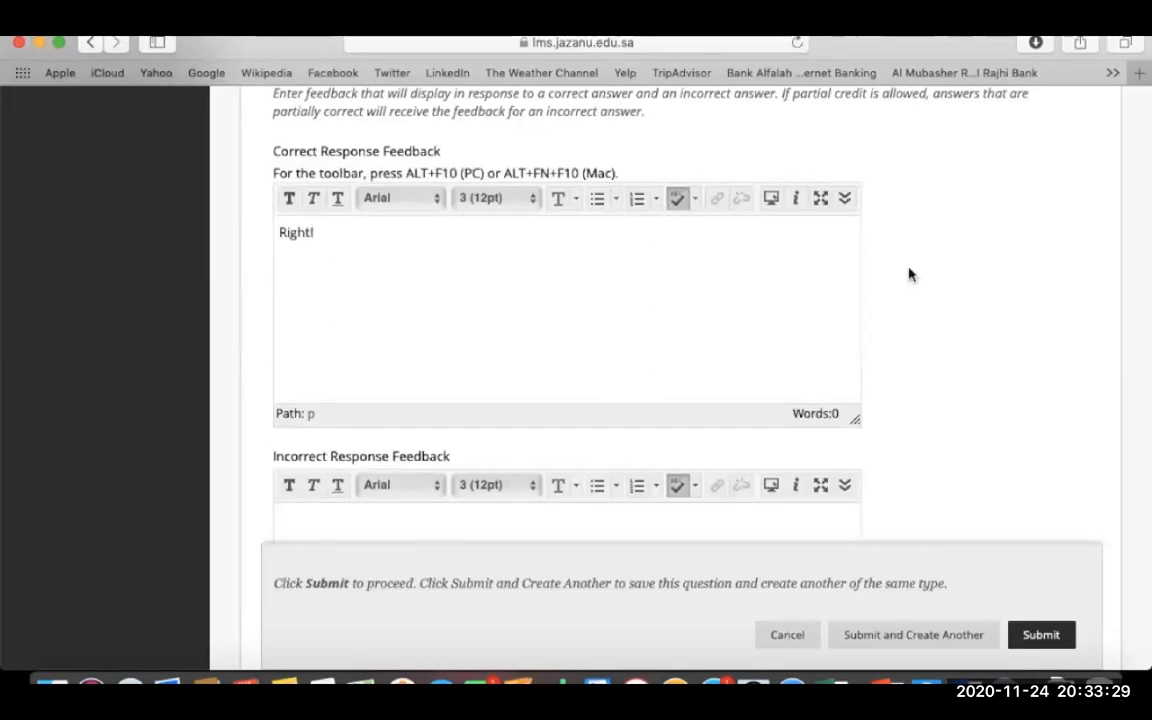
pyautogui.scroll(-5, 931, 275)
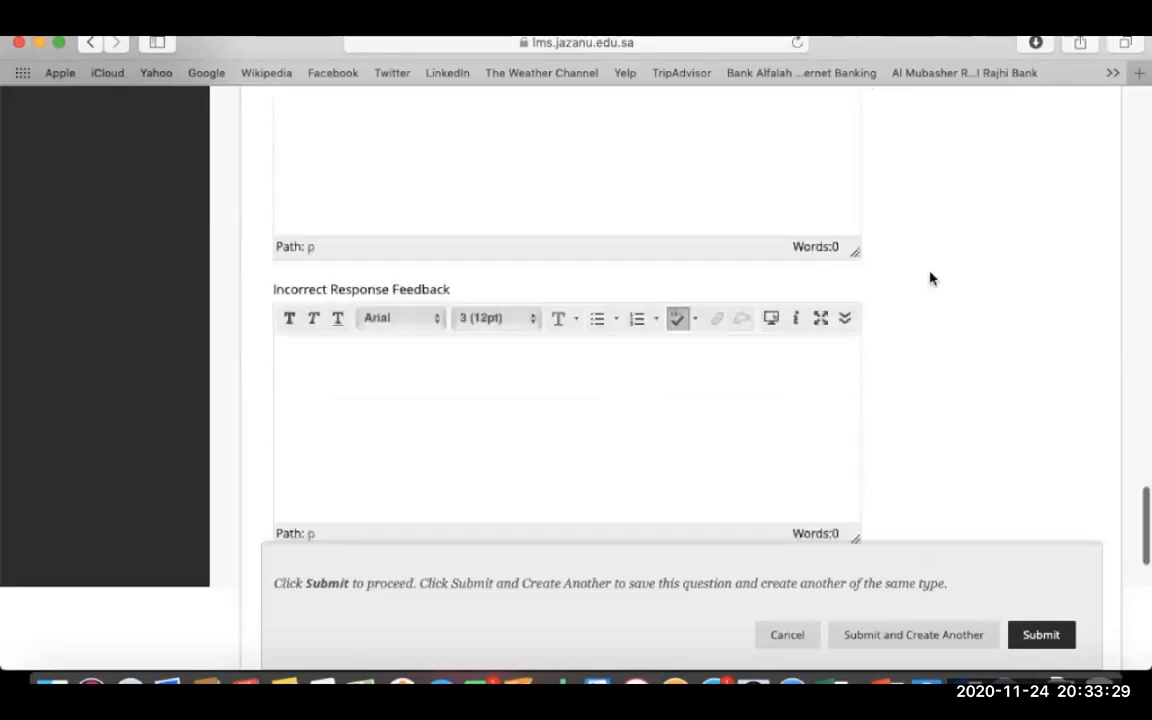
pyautogui.click(669, 320)
pyautogui.write('No!')
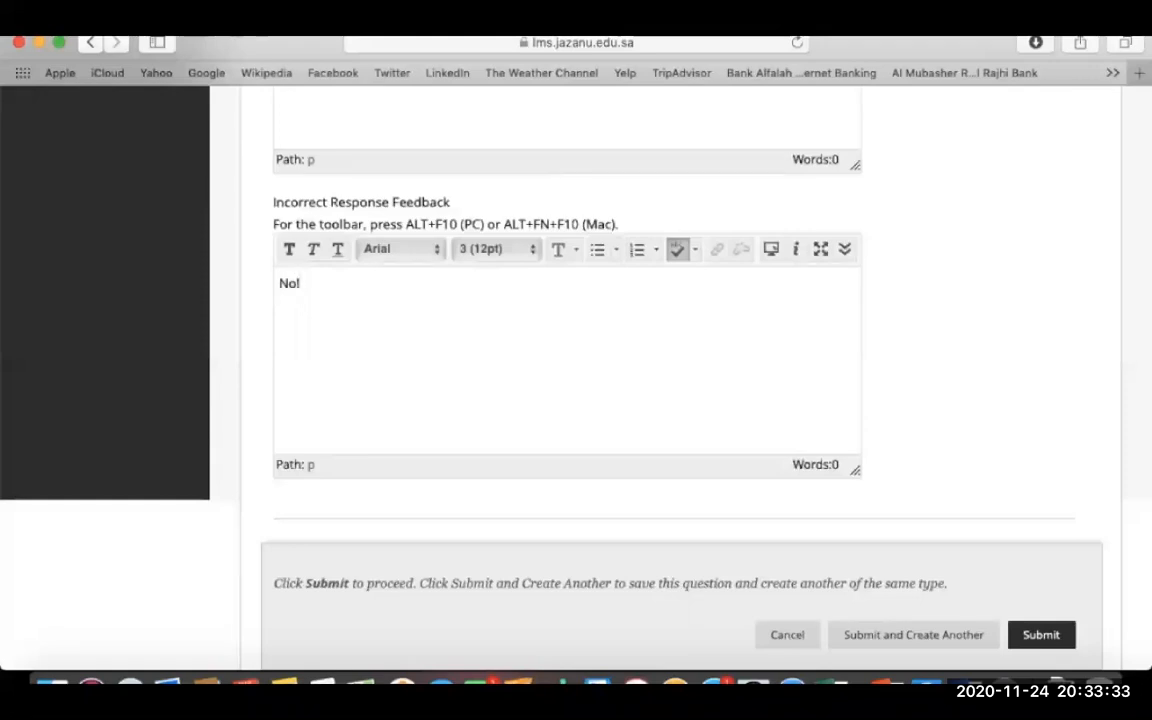
pyautogui.scroll(-10, 931, 353)
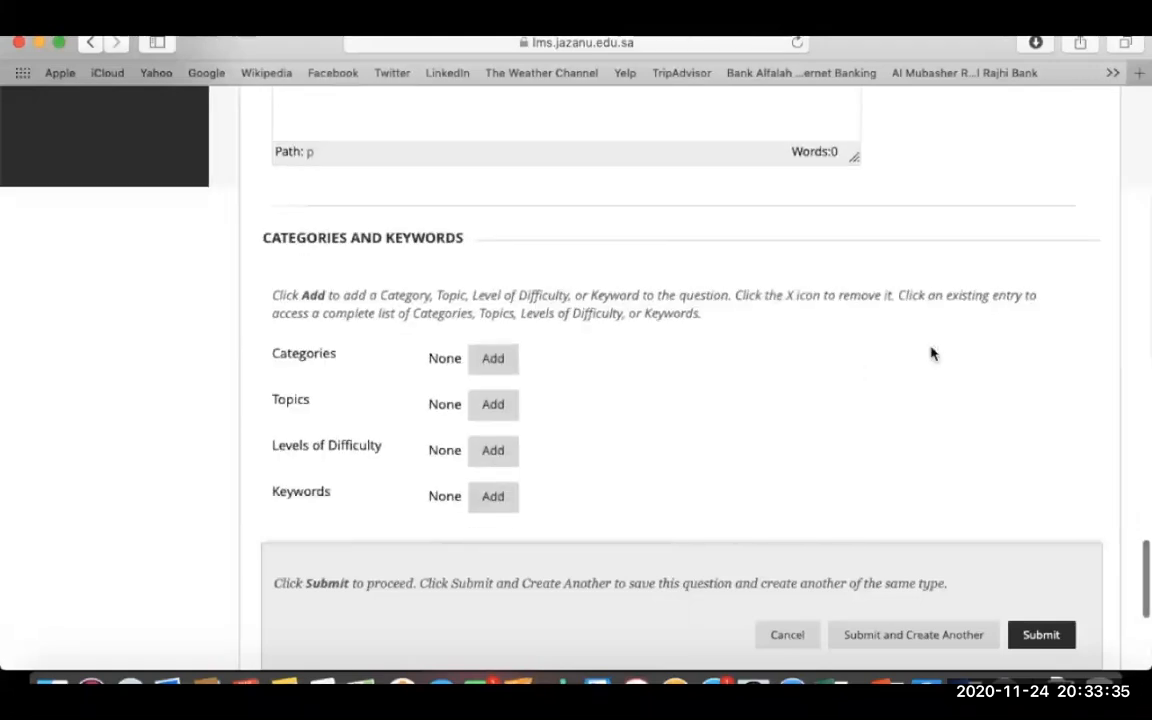
pyautogui.scroll(-3, 931, 353)
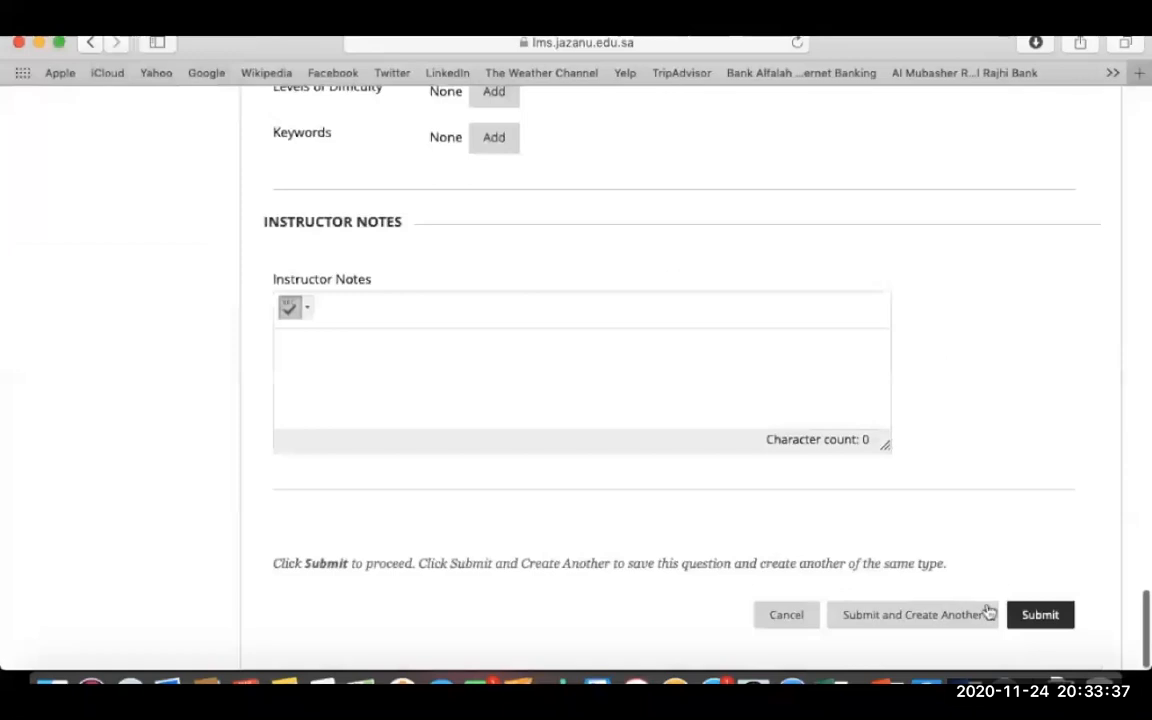
pyautogui.click(957, 616)
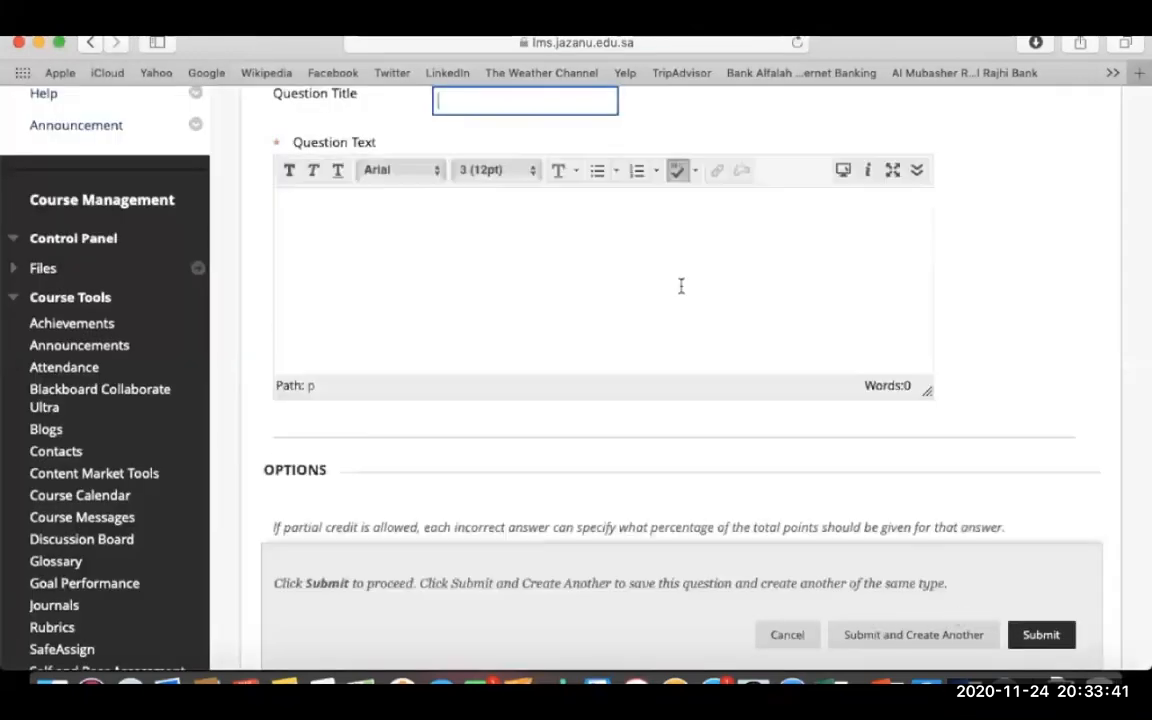
# - Type 'Mul' in the Question Title and accept the 'Multiple Choices' suggestion
pyautogui.scroll(3, 676, 283)
pyautogui.click(553, 257)
pyautogui.write('Multiple Choices')
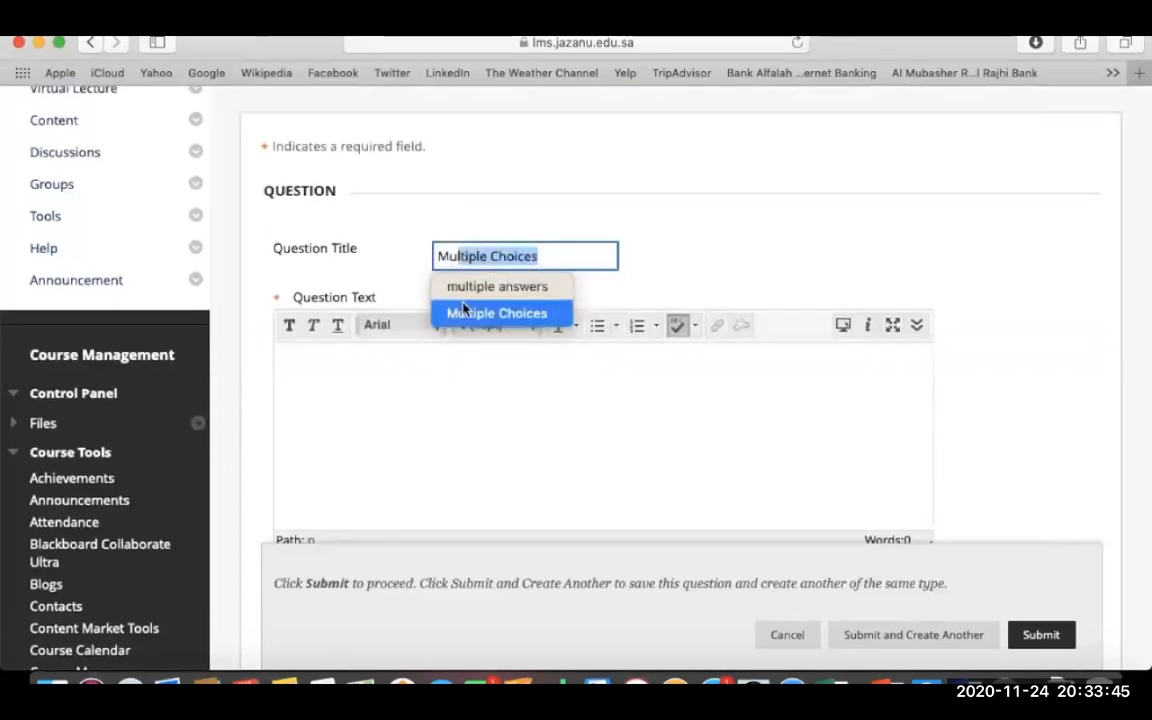
pyautogui.click(589, 259)
pyautogui.click(460, 447)
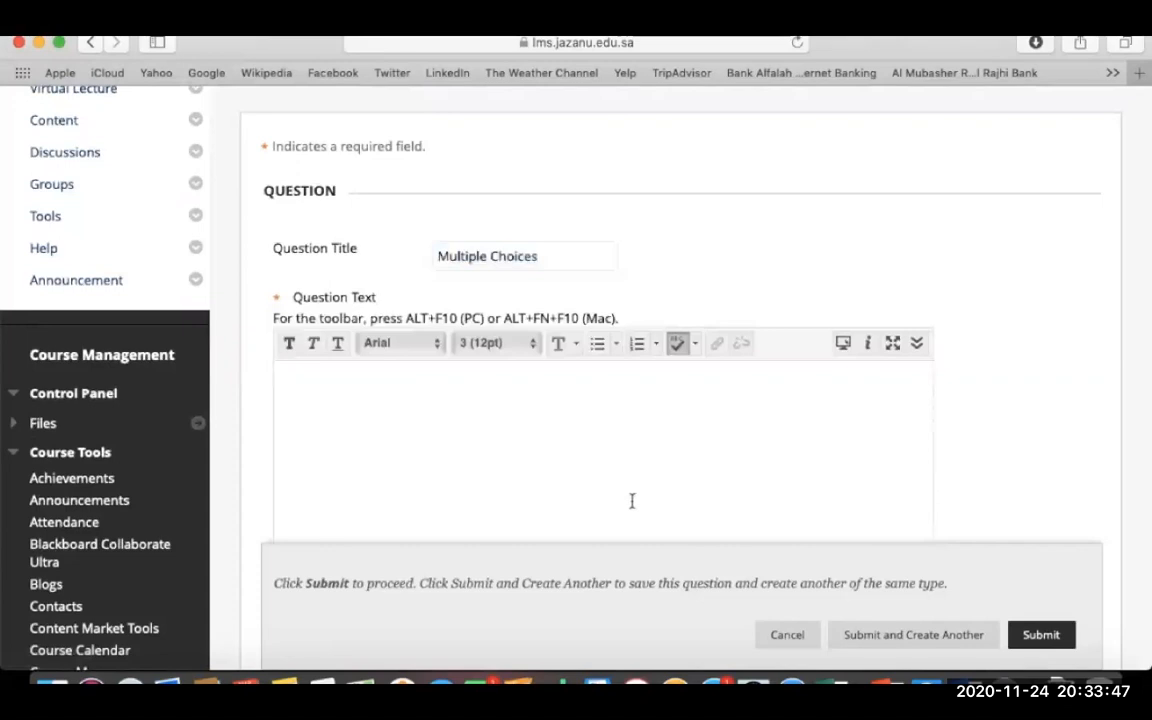
# - Select the Garampani sanctuary question line in Word and return to the Blackboard form
pyautogui.click(963, 686)
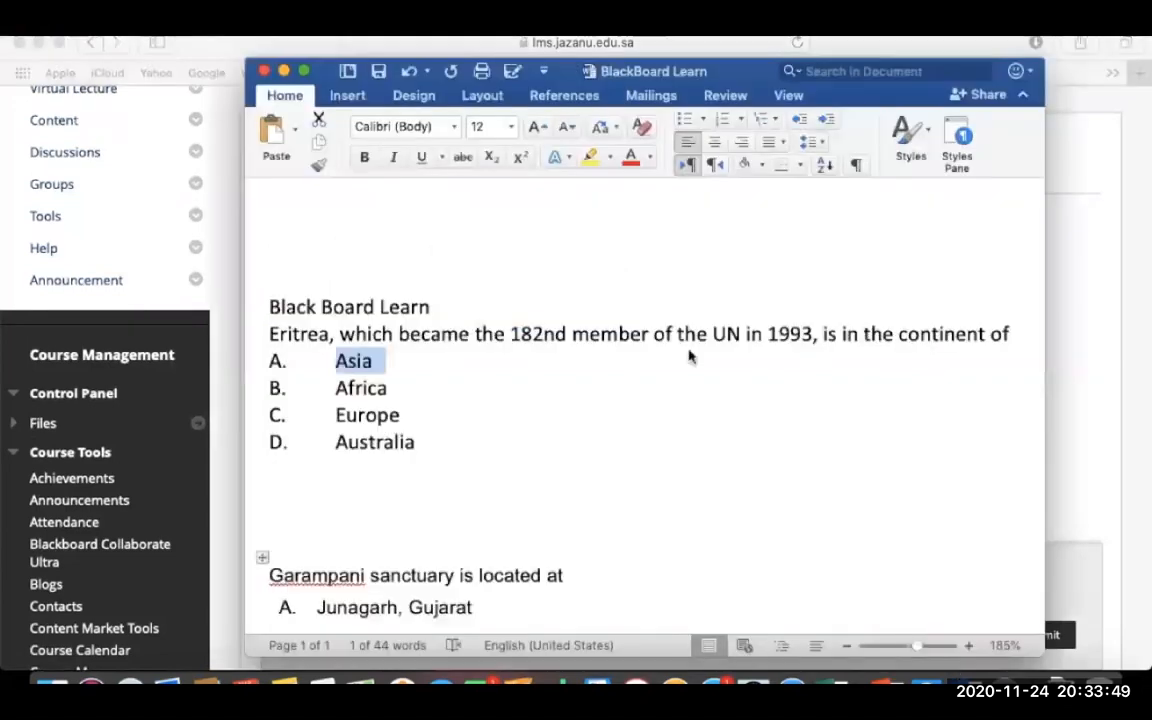
pyautogui.scroll(-5, 689, 350)
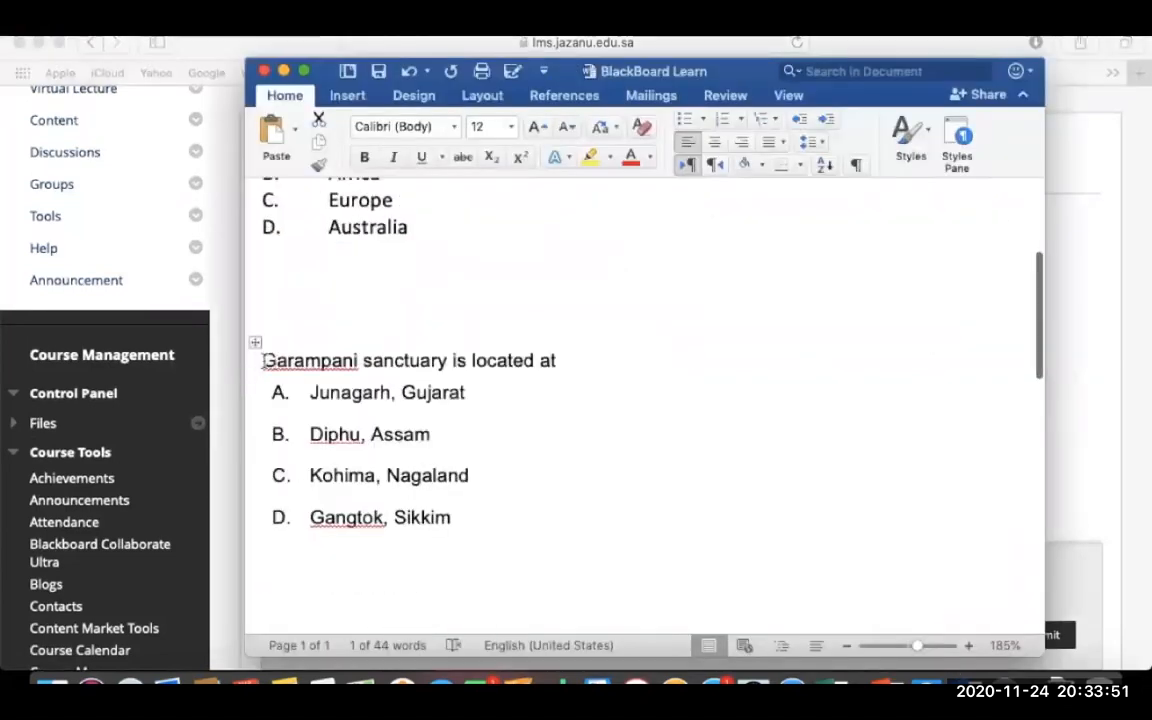
pyautogui.moveTo(263, 360); pyautogui.dragTo(604, 358)
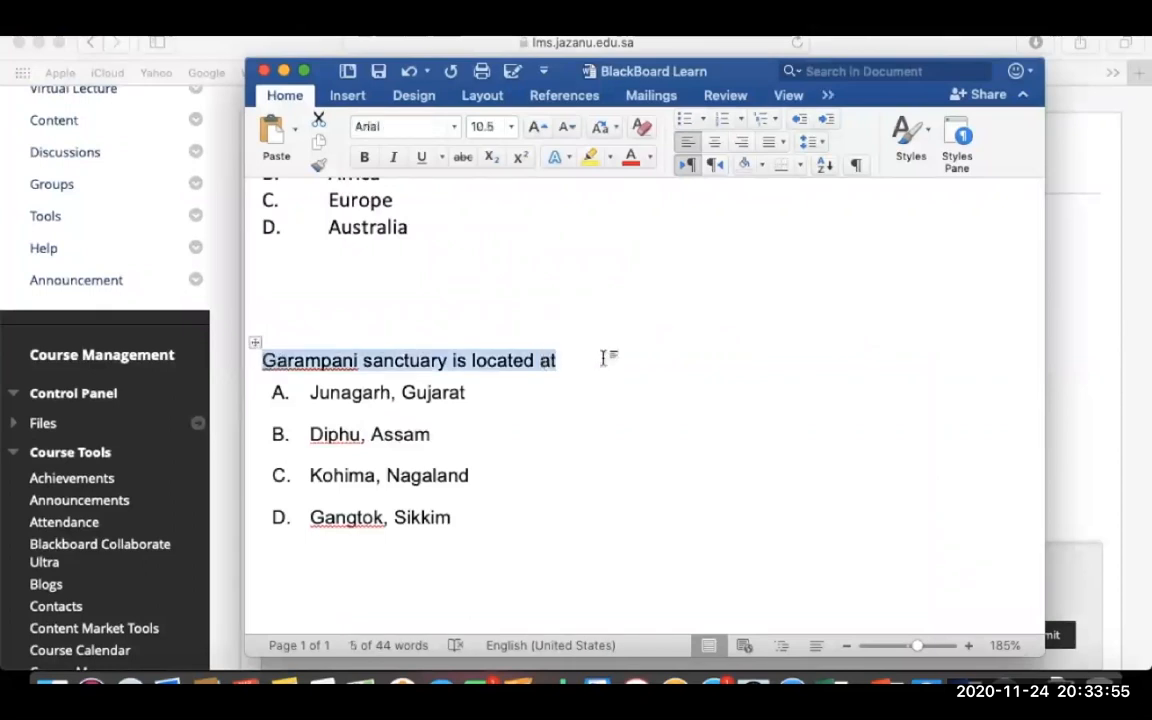
pyautogui.click(1088, 384)
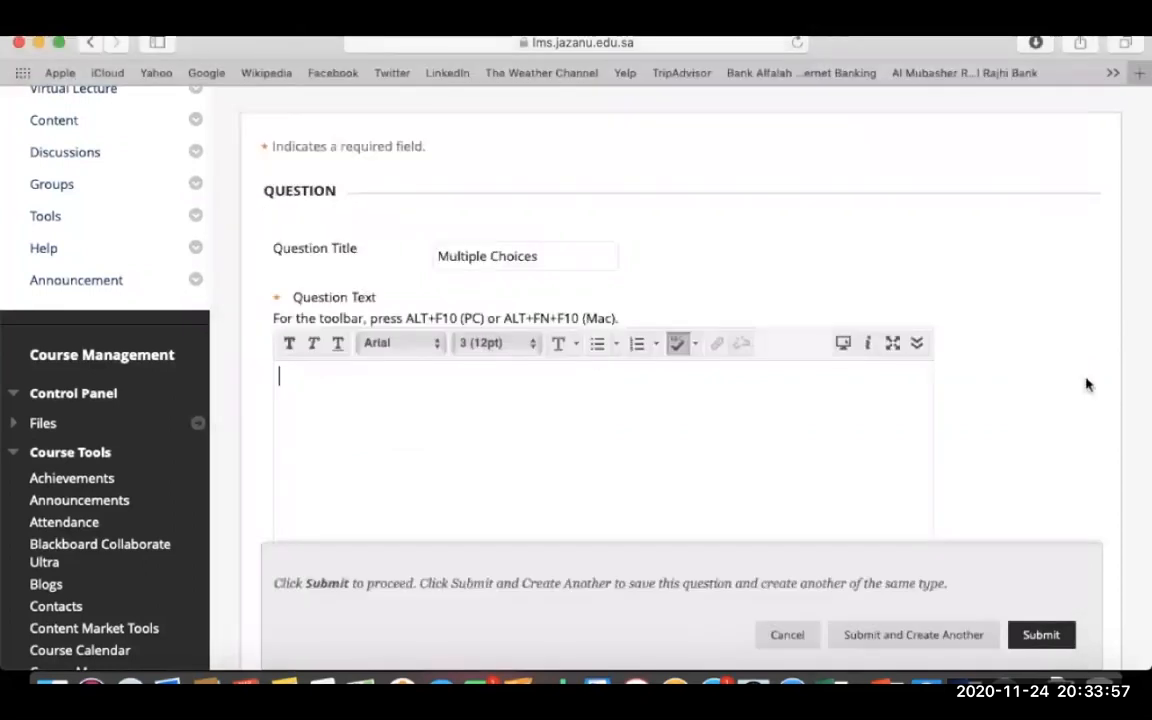
# - Paste 'Garampani sanctuary is located at' as the question text
pyautogui.click(414, 428)
pyautogui.write('Garampani sanctuary is located at')
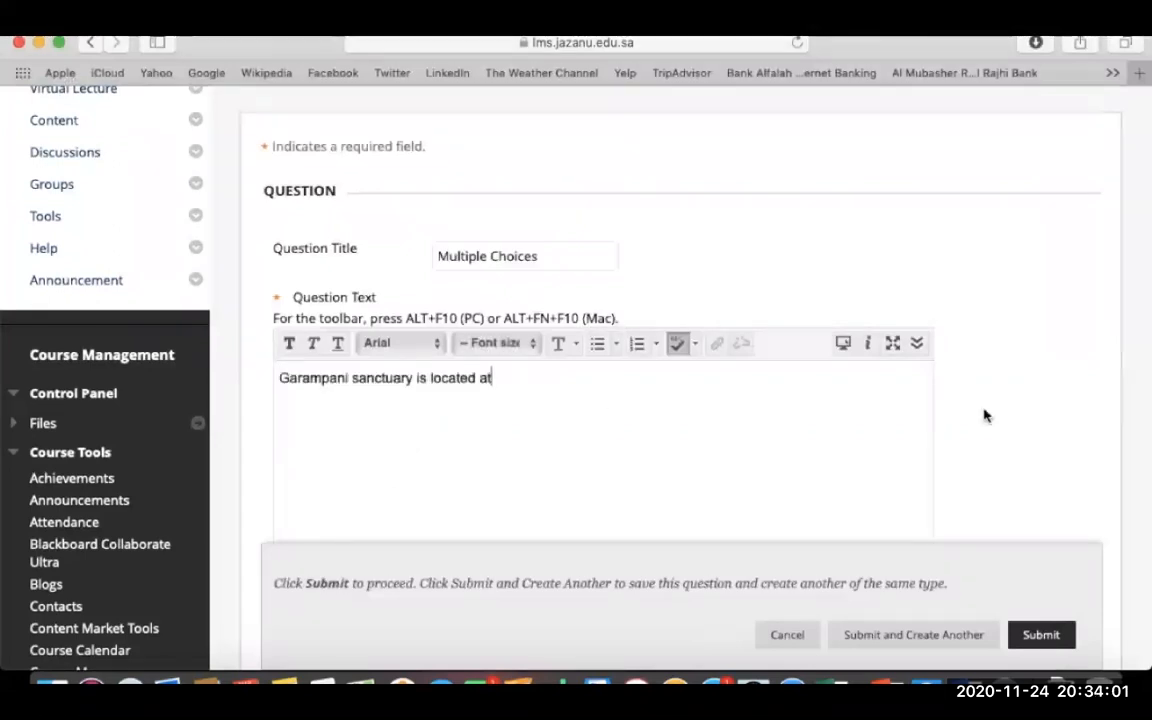
pyautogui.scroll(-10, 985, 415)
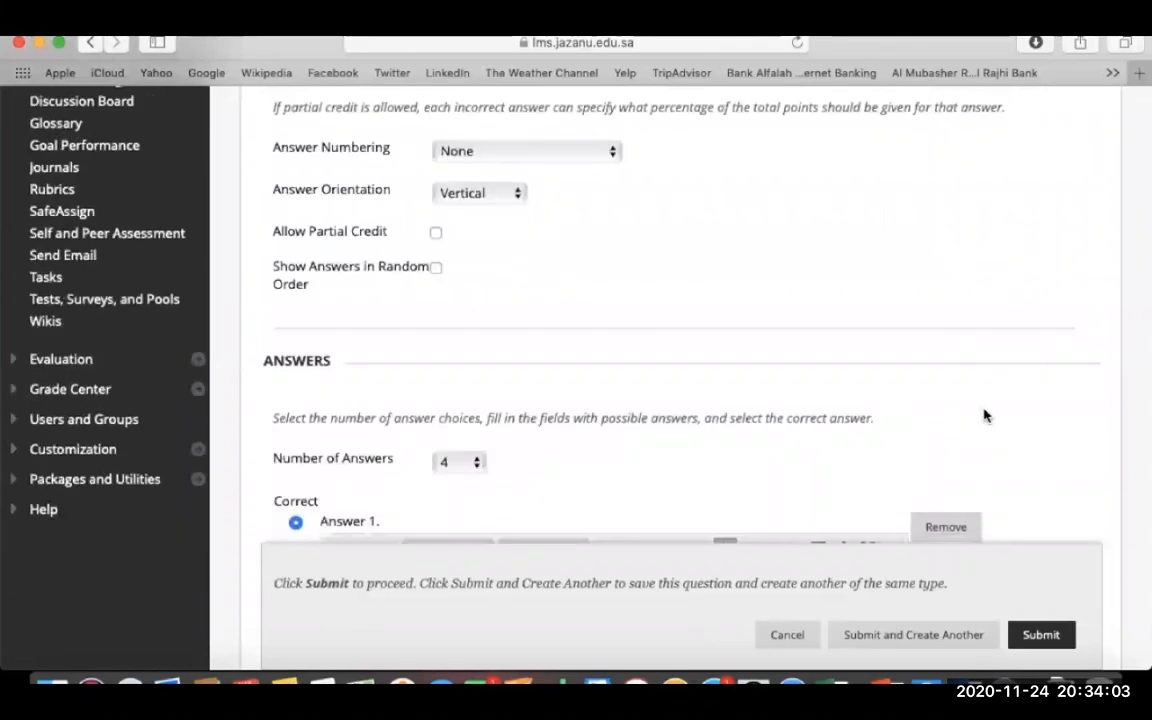
# - Keep the answers laid out vertically and show them in random order
pyautogui.click(500, 195)
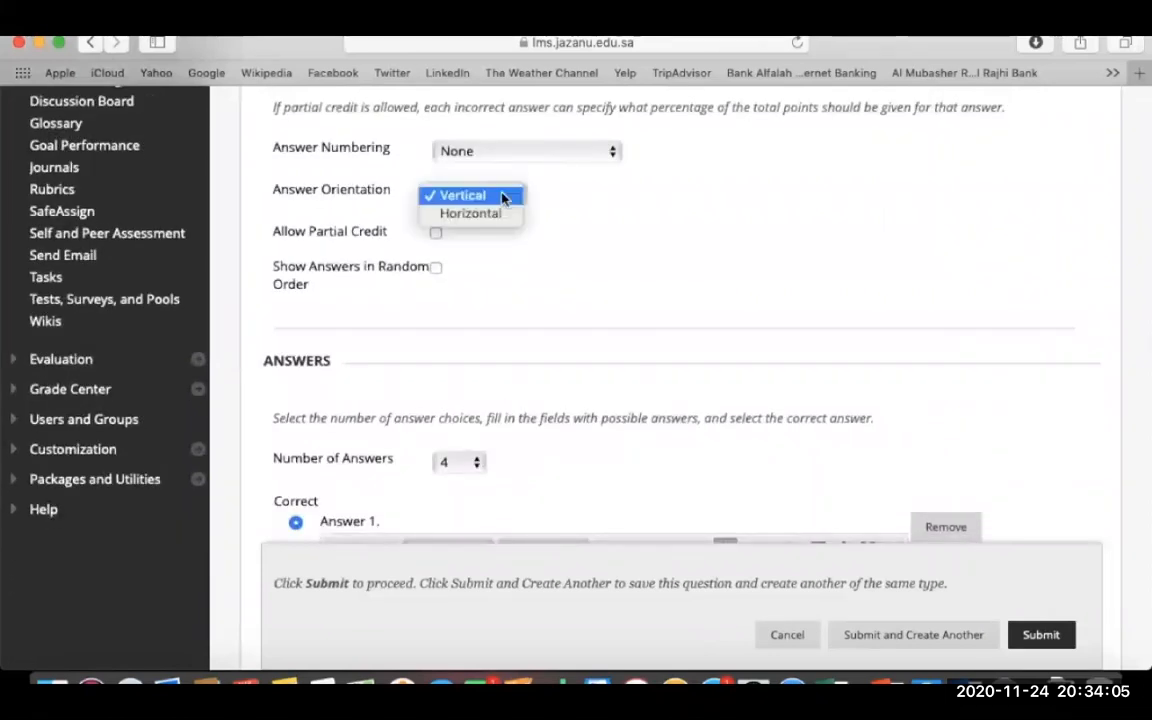
pyautogui.click(502, 197)
pyautogui.click(436, 267)
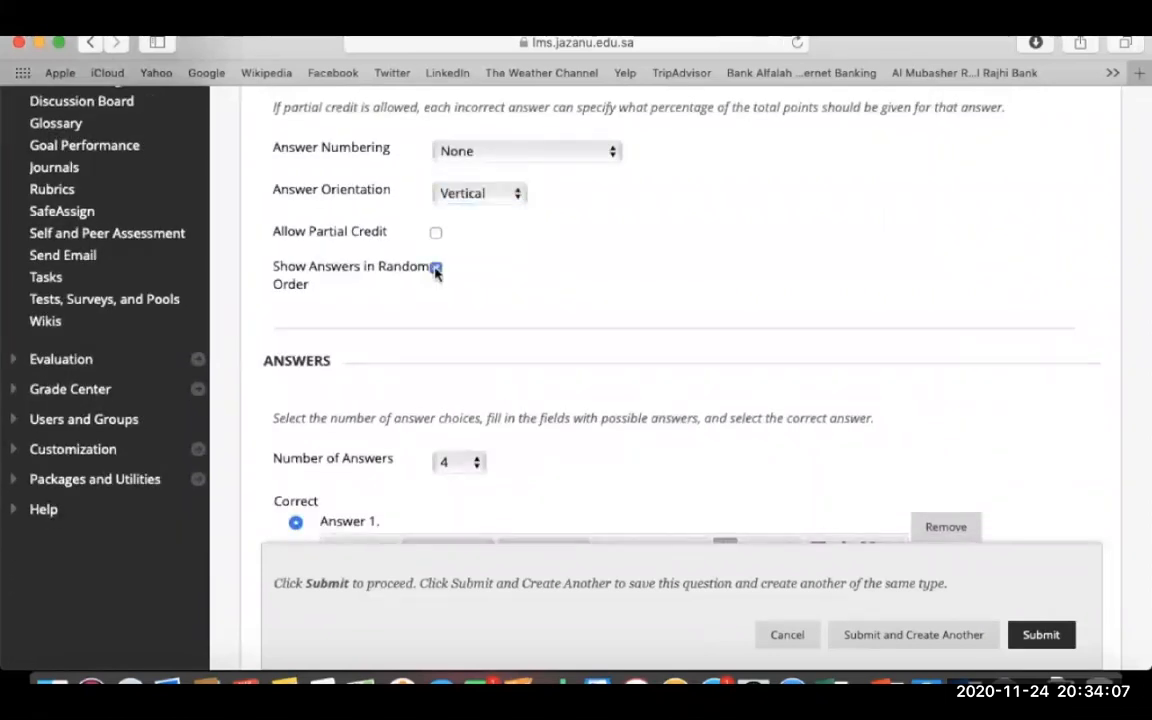
pyautogui.scroll(-3, 535, 274)
pyautogui.scroll(-3, 535, 274)
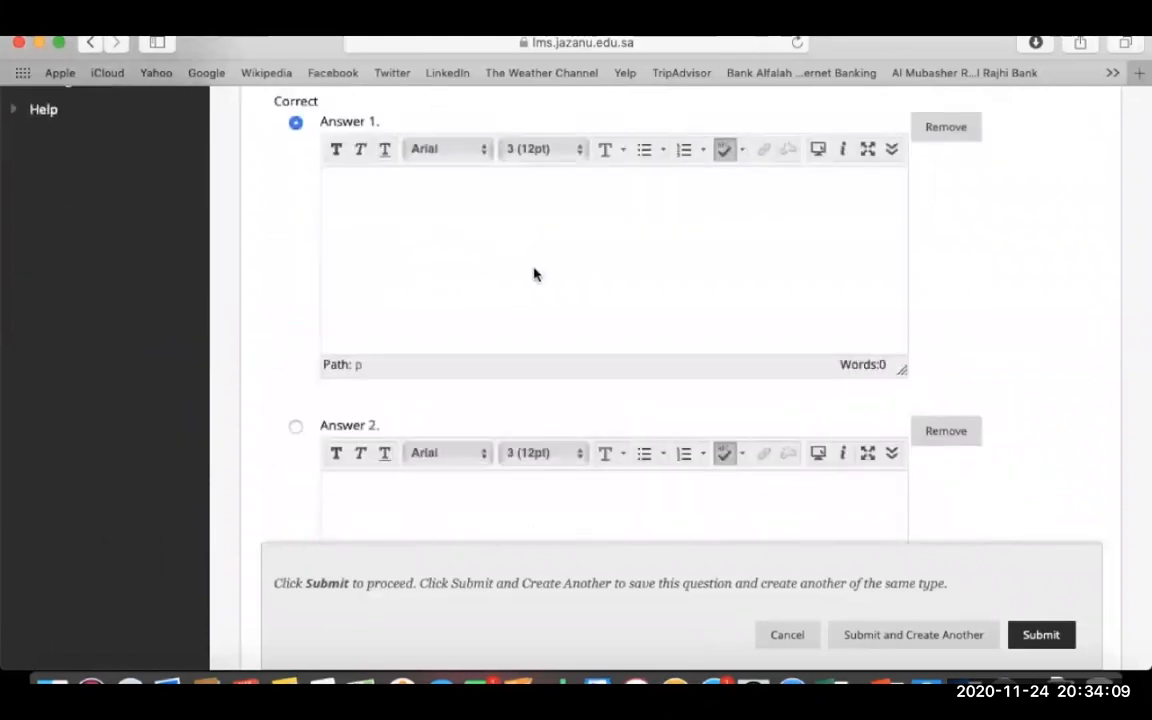
pyautogui.click(535, 273)
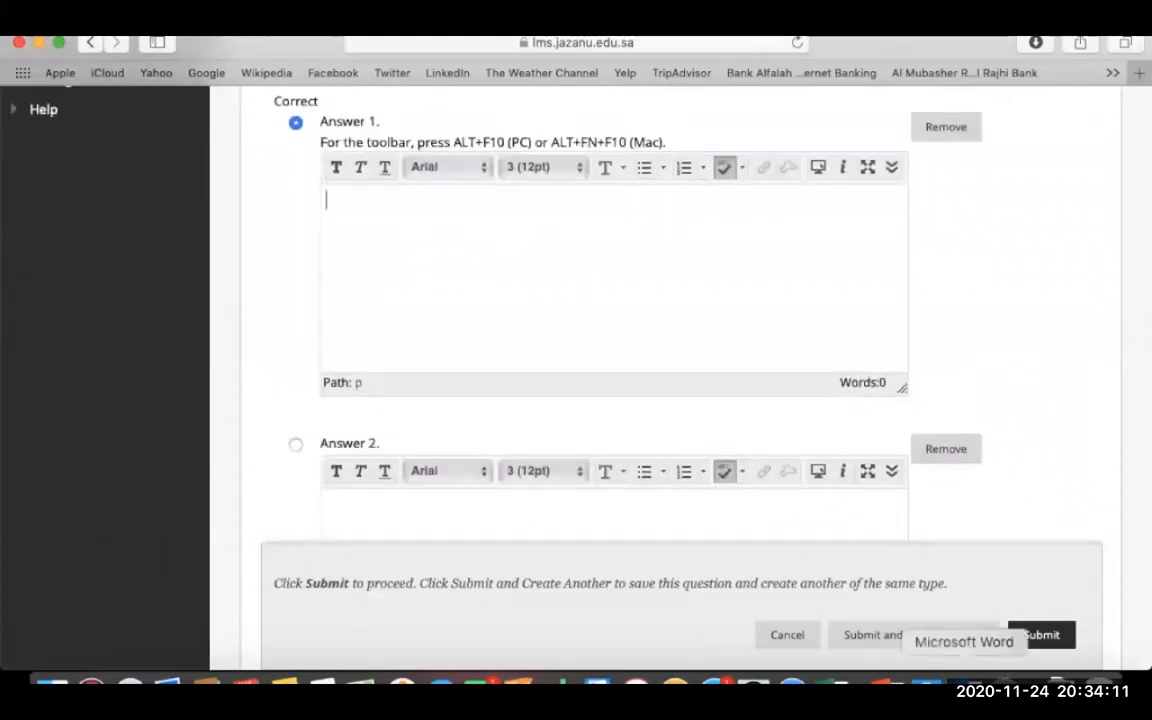
pyautogui.click(964, 686)
# - Fill Answers 1 and 2 with 'Junagarh, Gujarat' and 'Diphu, Assam' copied from Word
pyautogui.moveTo(310, 392); pyautogui.dragTo(477, 392)
pyautogui.press('super+c')
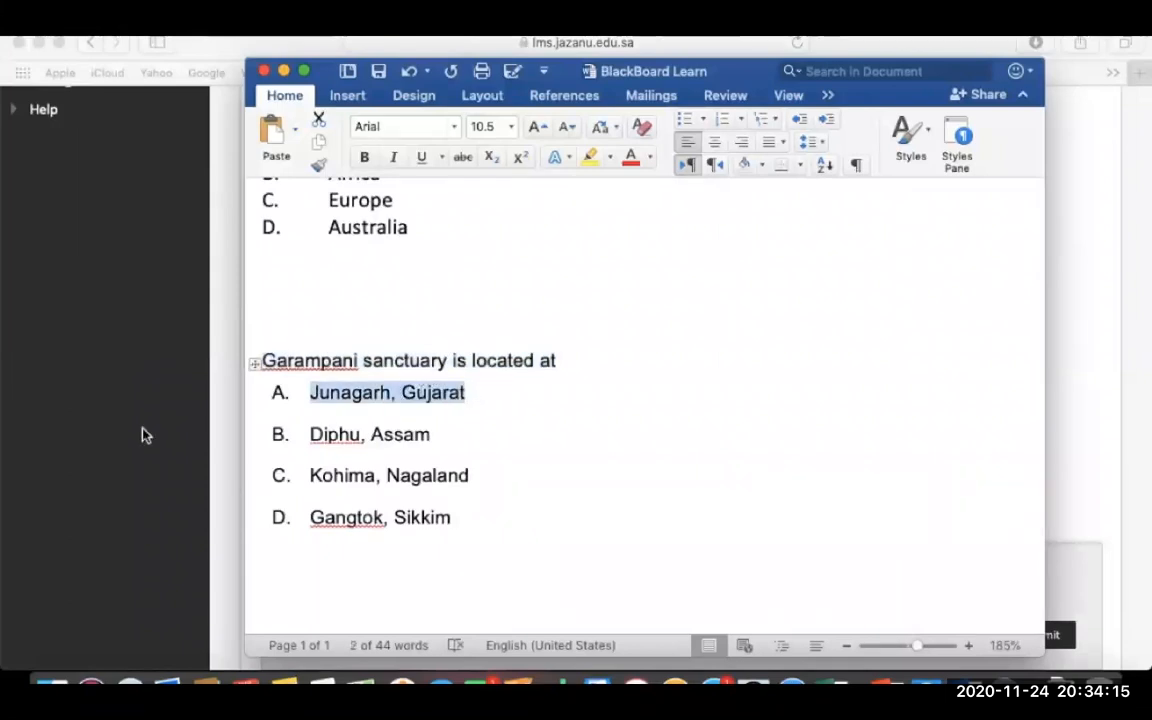
pyautogui.click(144, 432)
pyautogui.click(417, 362)
pyautogui.press('super+v')
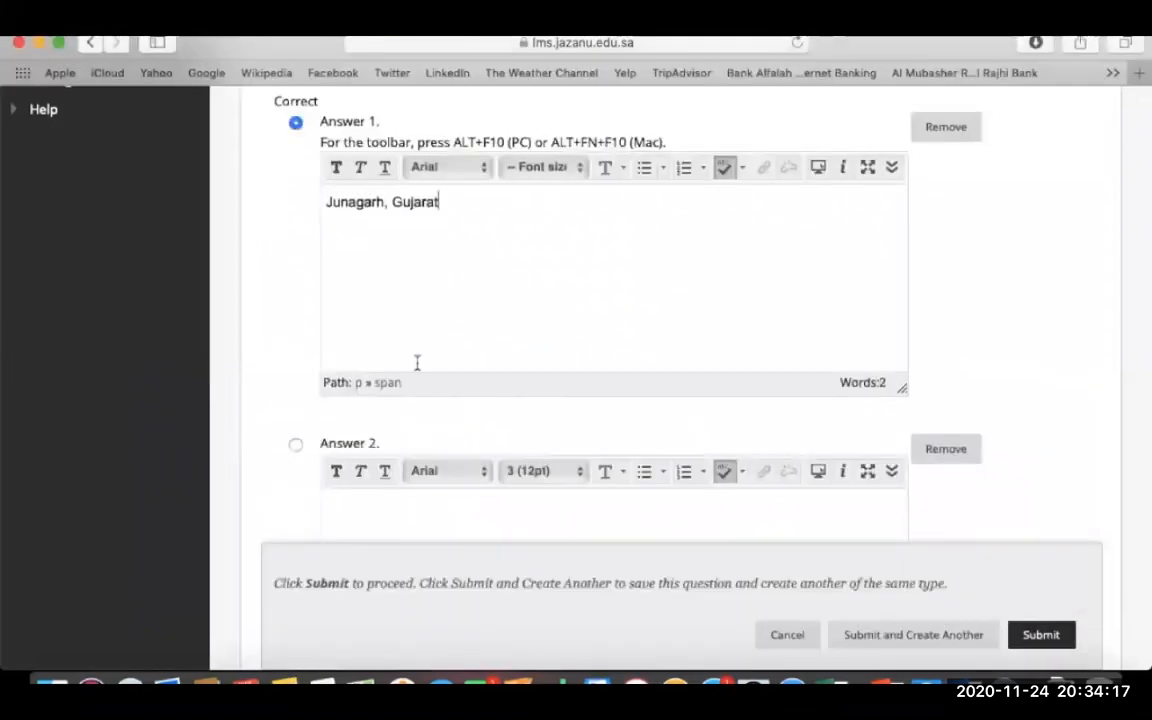
pyautogui.scroll(-3, 452, 578)
pyautogui.click(396, 376)
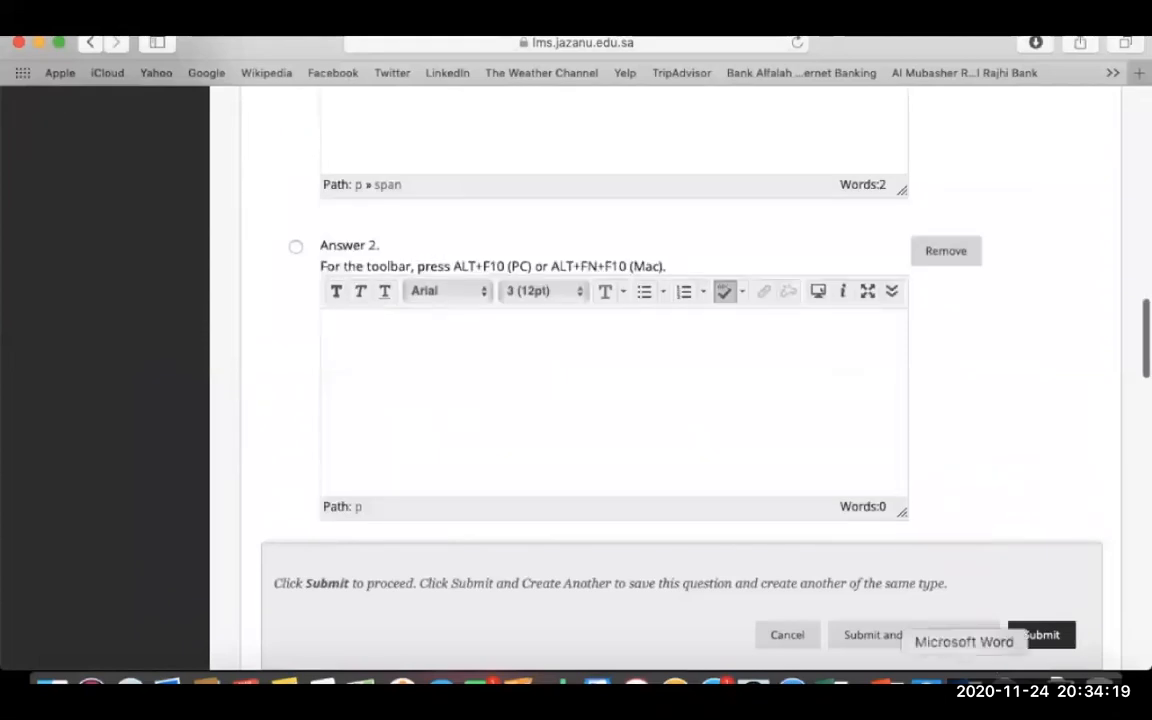
pyautogui.click(964, 684)
pyautogui.moveTo(310, 434); pyautogui.dragTo(437, 433)
pyautogui.press('super+c')
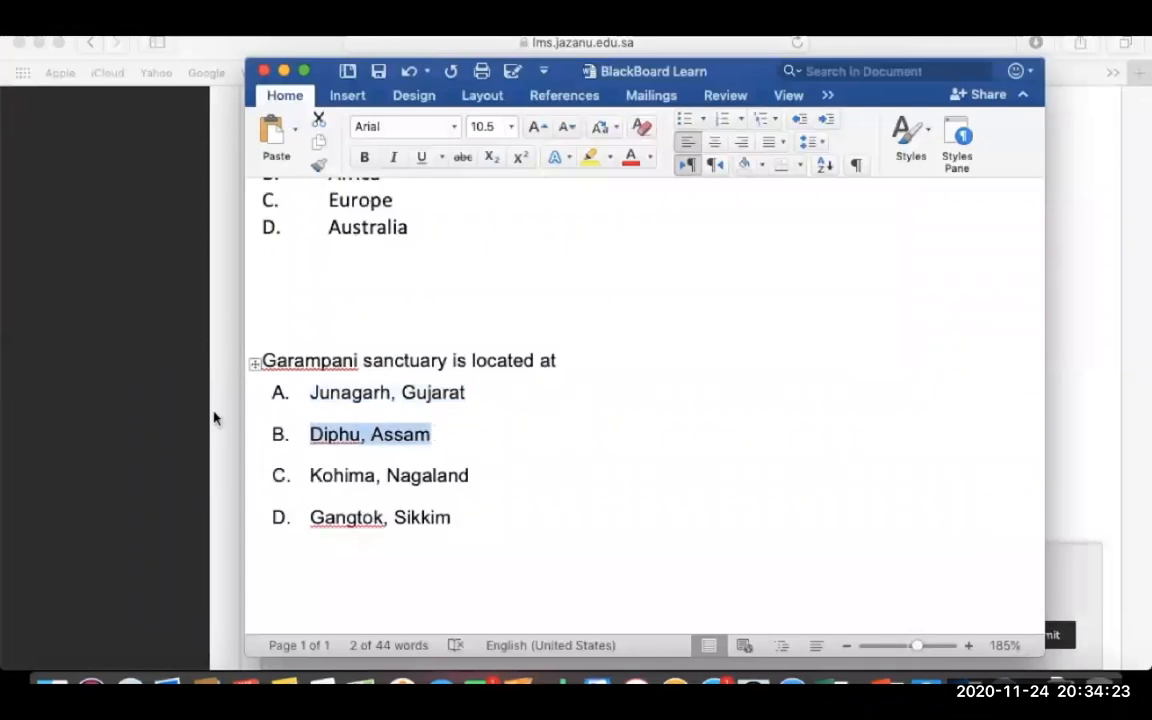
pyautogui.click(270, 424)
pyautogui.click(404, 414)
pyautogui.press('super+v')
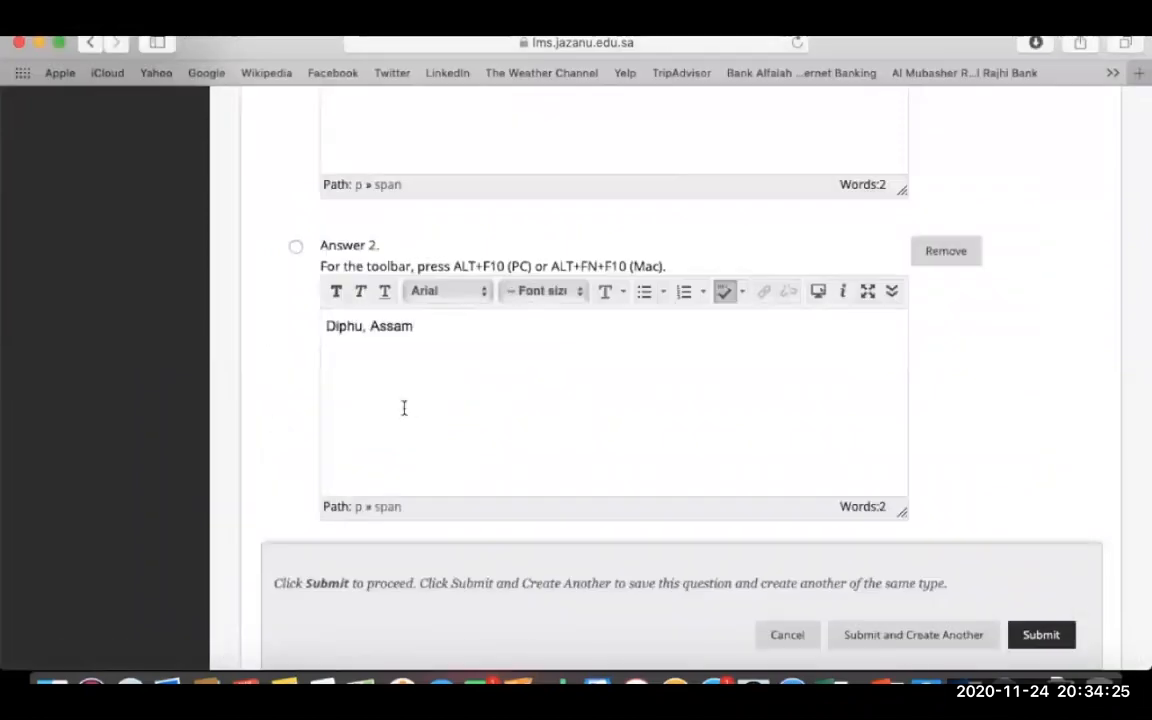
pyautogui.scroll(-5, 964, 442)
# - Fill Answers 3 and 4 with 'Kohima, Nagaland' and 'Gangtok, Sikkim', marking Answer 4 correct
pyautogui.click(741, 428)
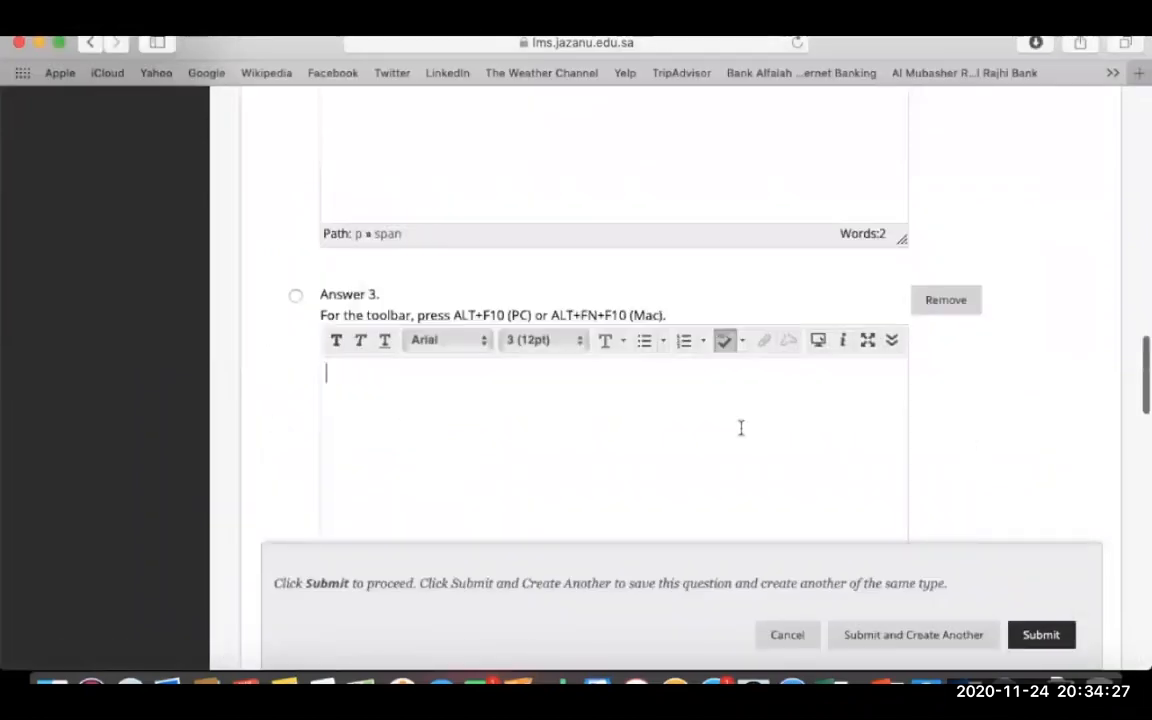
pyautogui.click(964, 686)
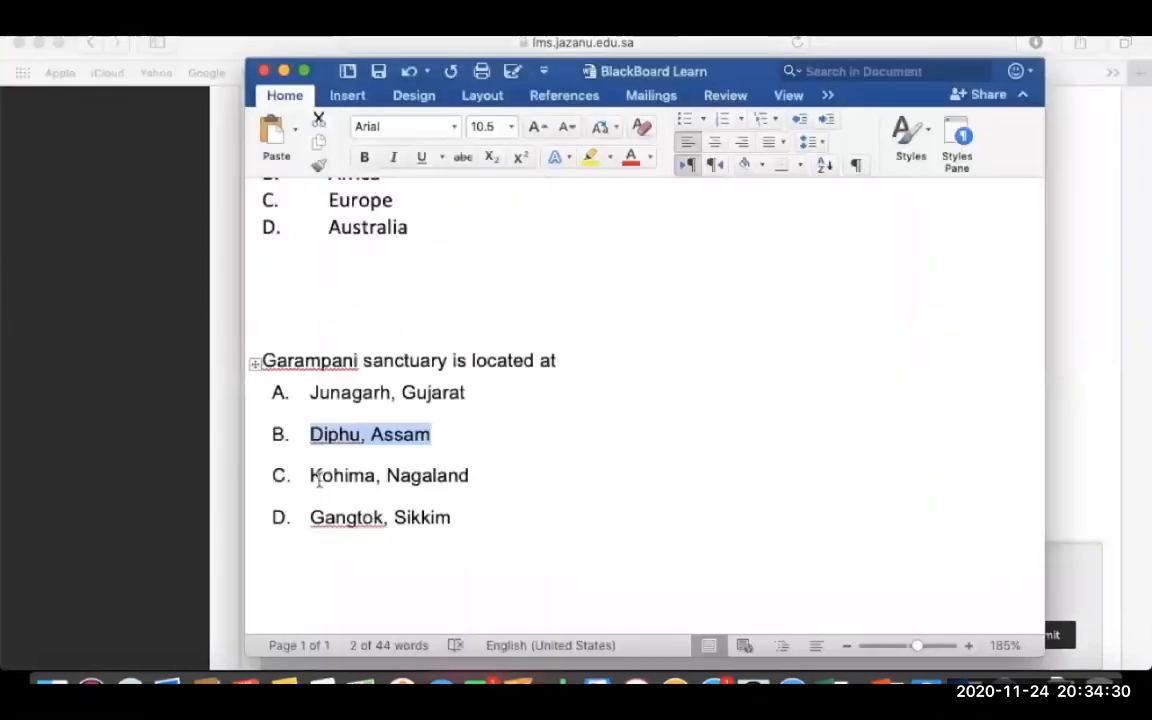
pyautogui.tripleClick(452, 476)
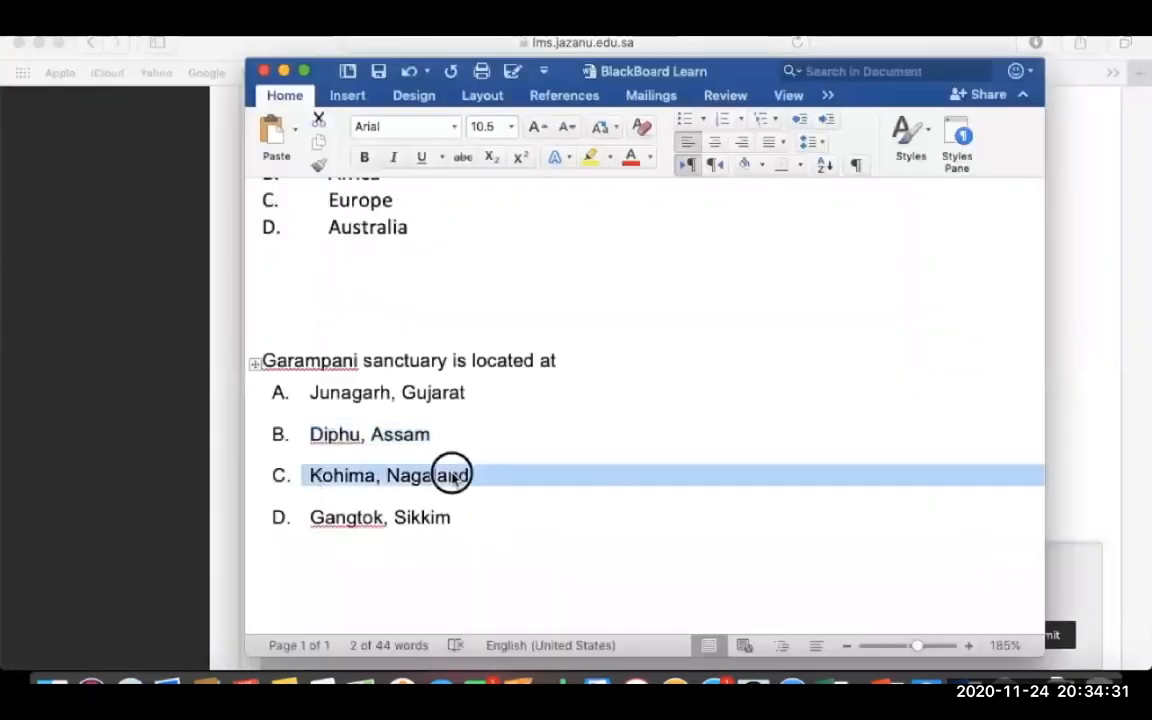
pyautogui.click(172, 455)
pyautogui.click(460, 473)
pyautogui.press('super+v')
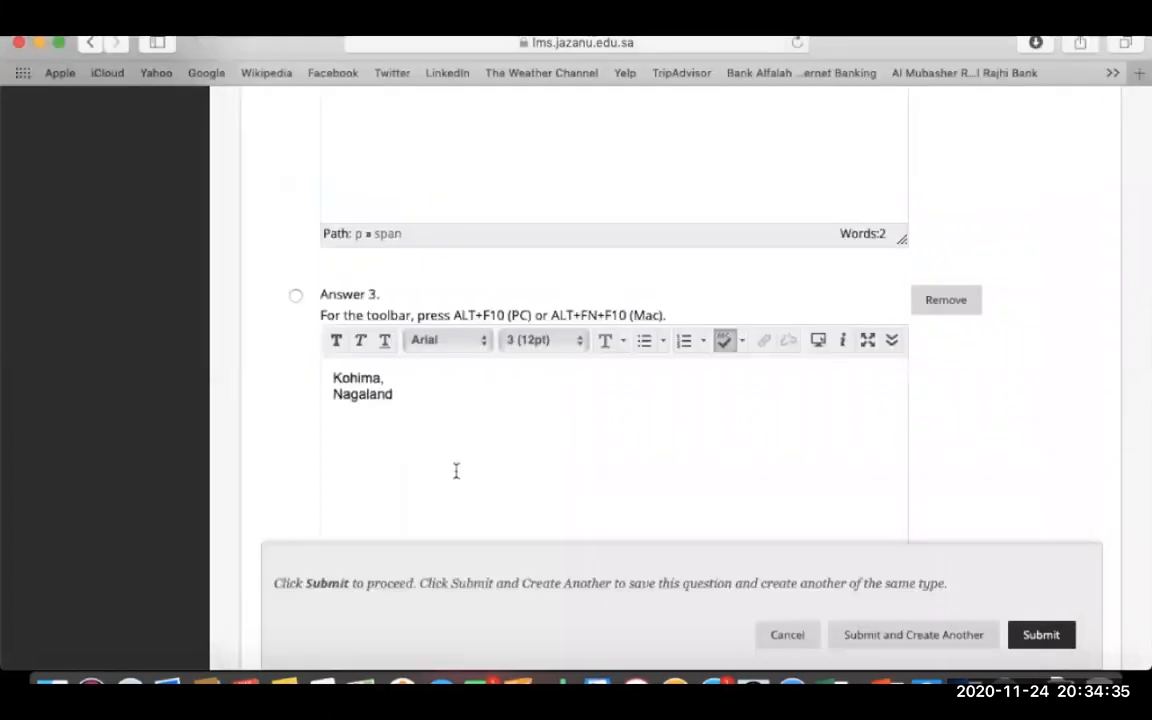
pyautogui.click(337, 394)
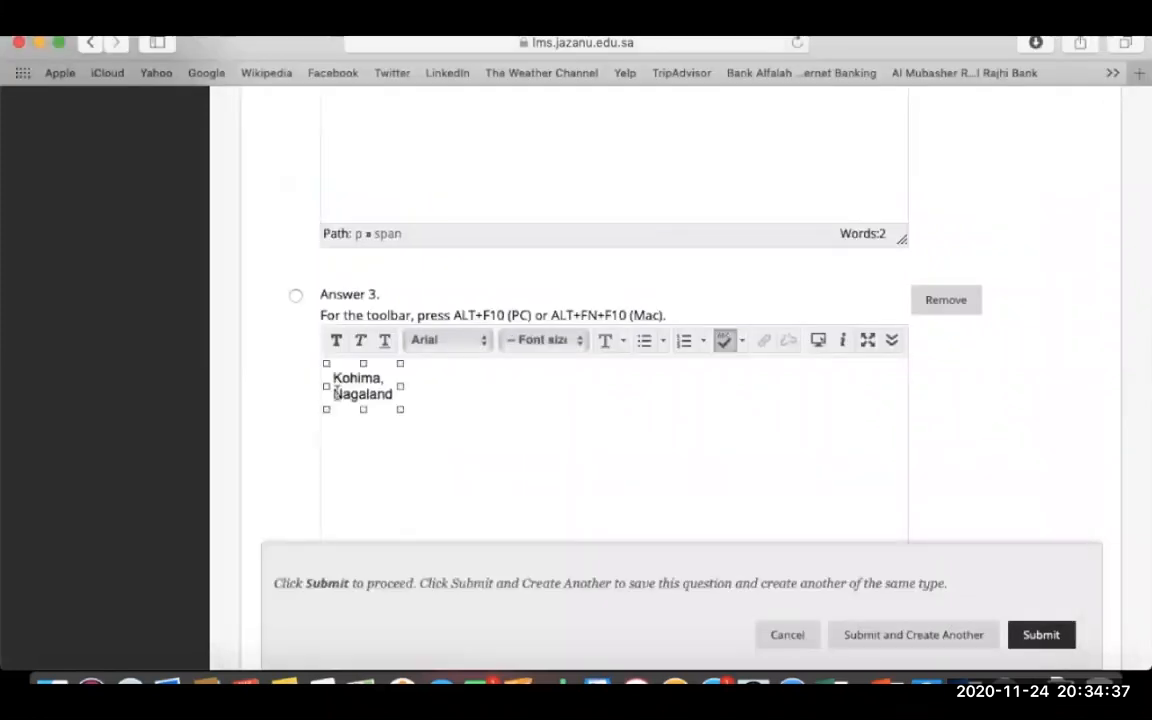
pyautogui.click(367, 441)
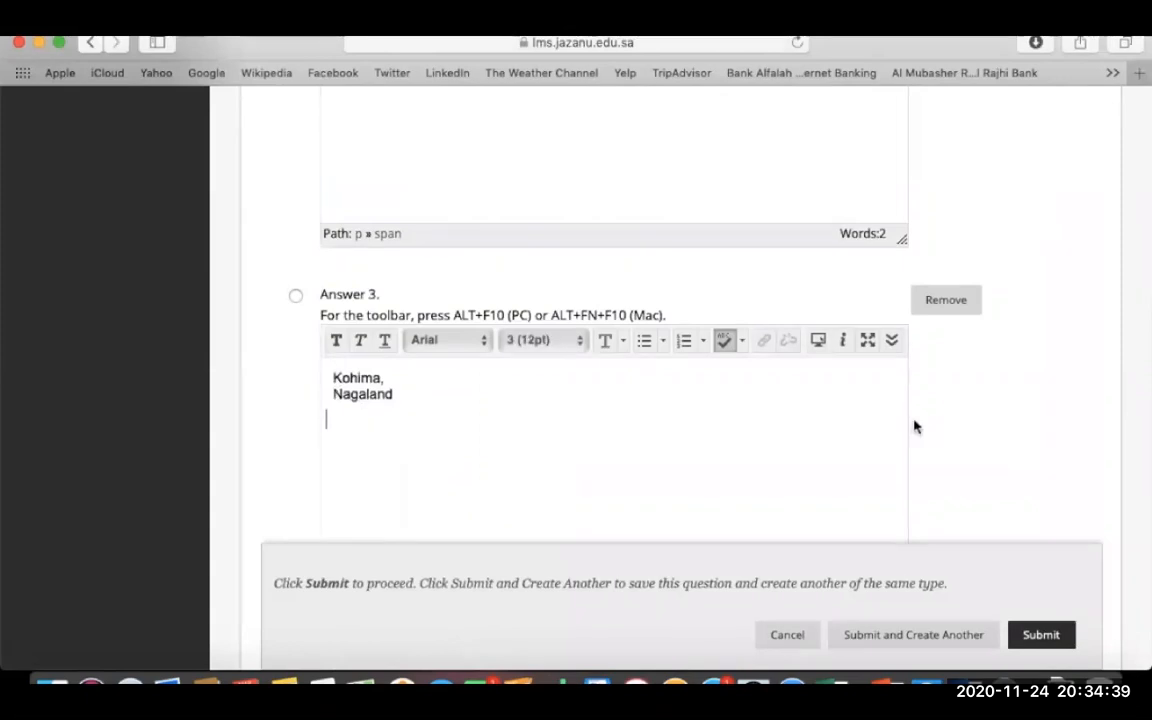
pyautogui.scroll(-5, 917, 427)
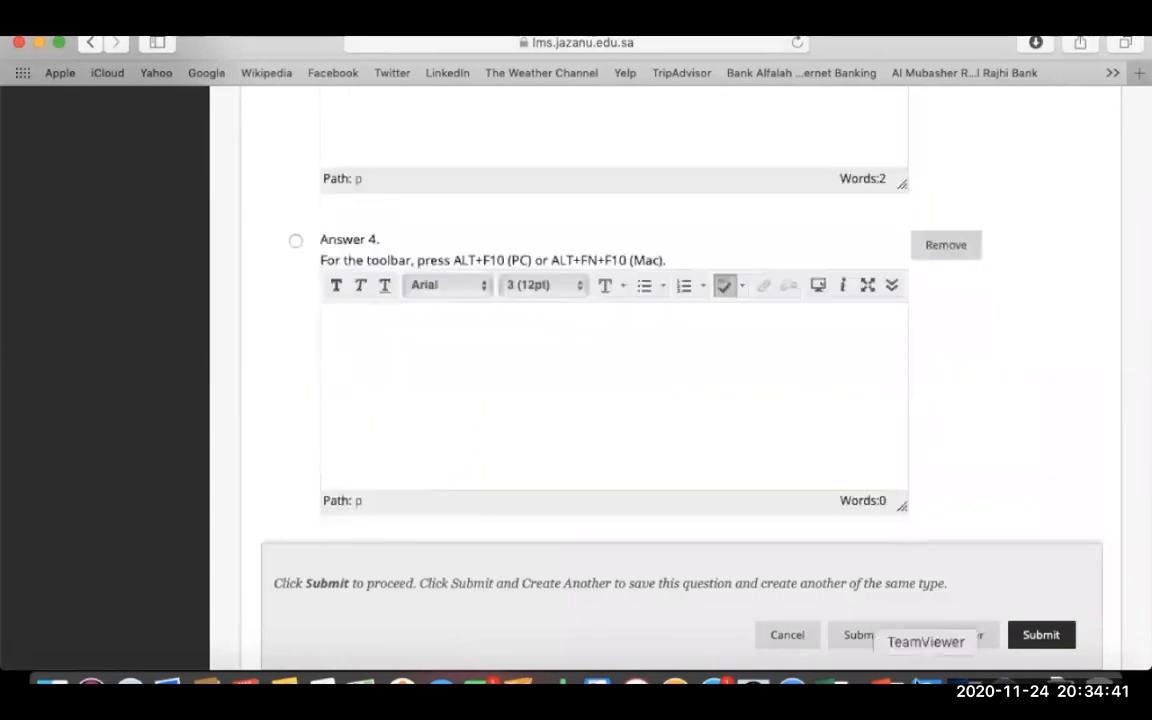
pyautogui.click(964, 686)
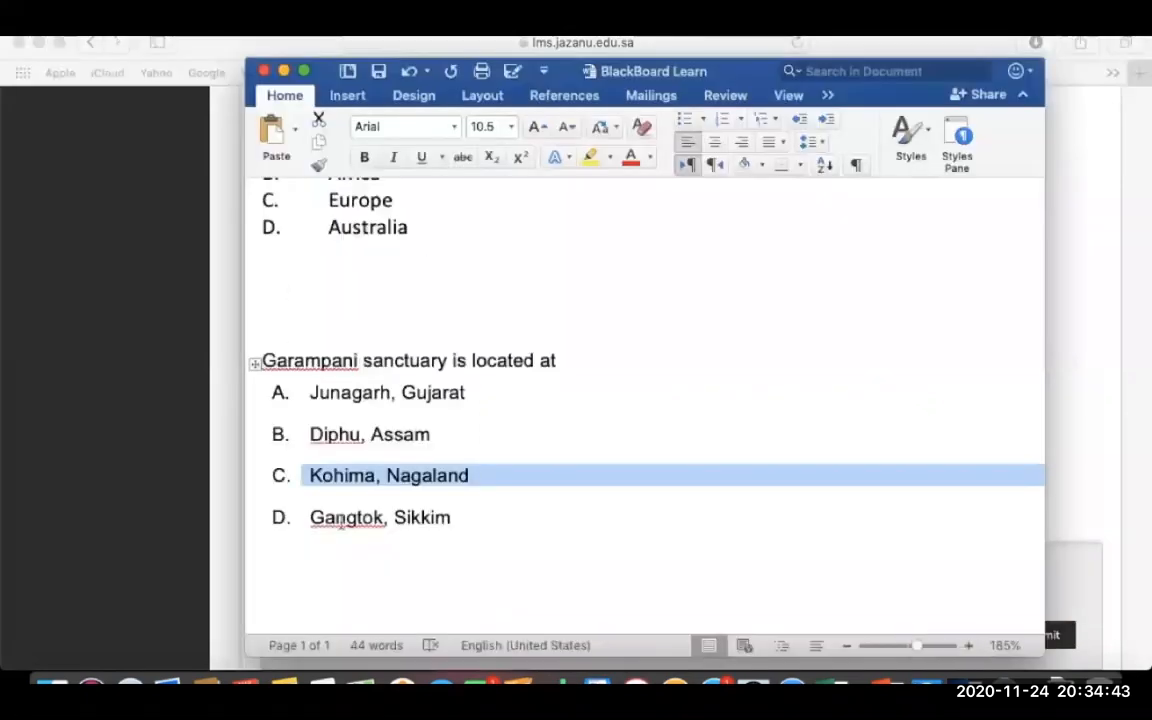
pyautogui.moveTo(311, 520); pyautogui.dragTo(457, 520)
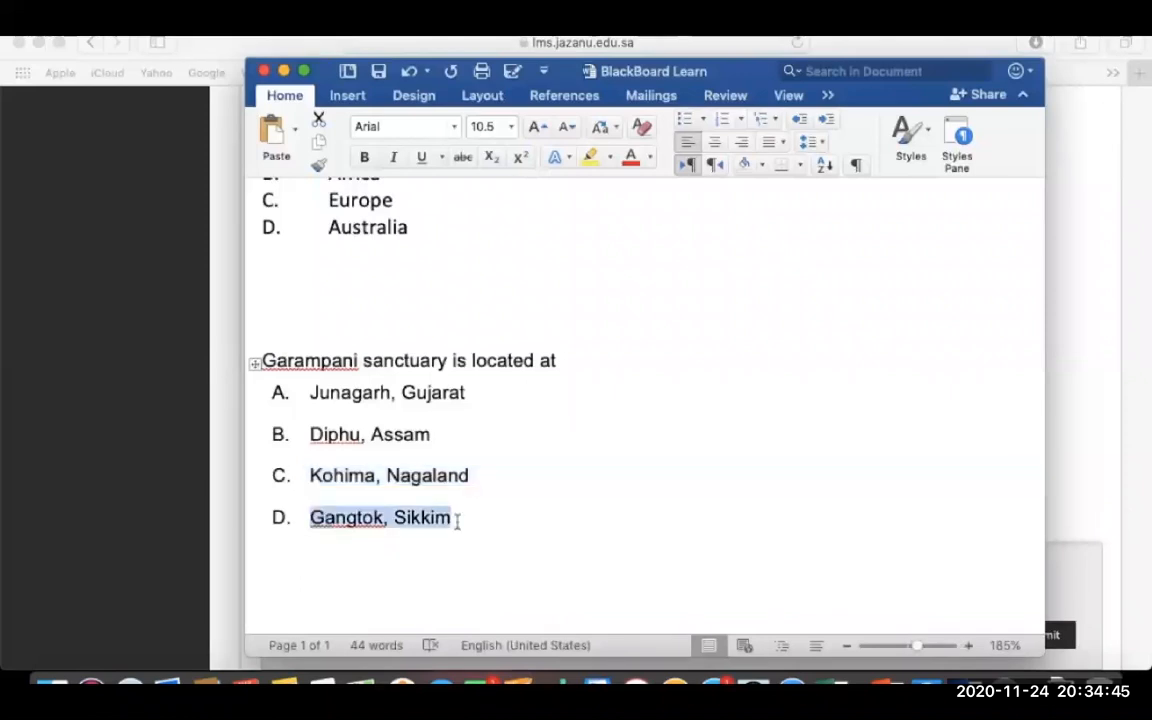
pyautogui.click(170, 447)
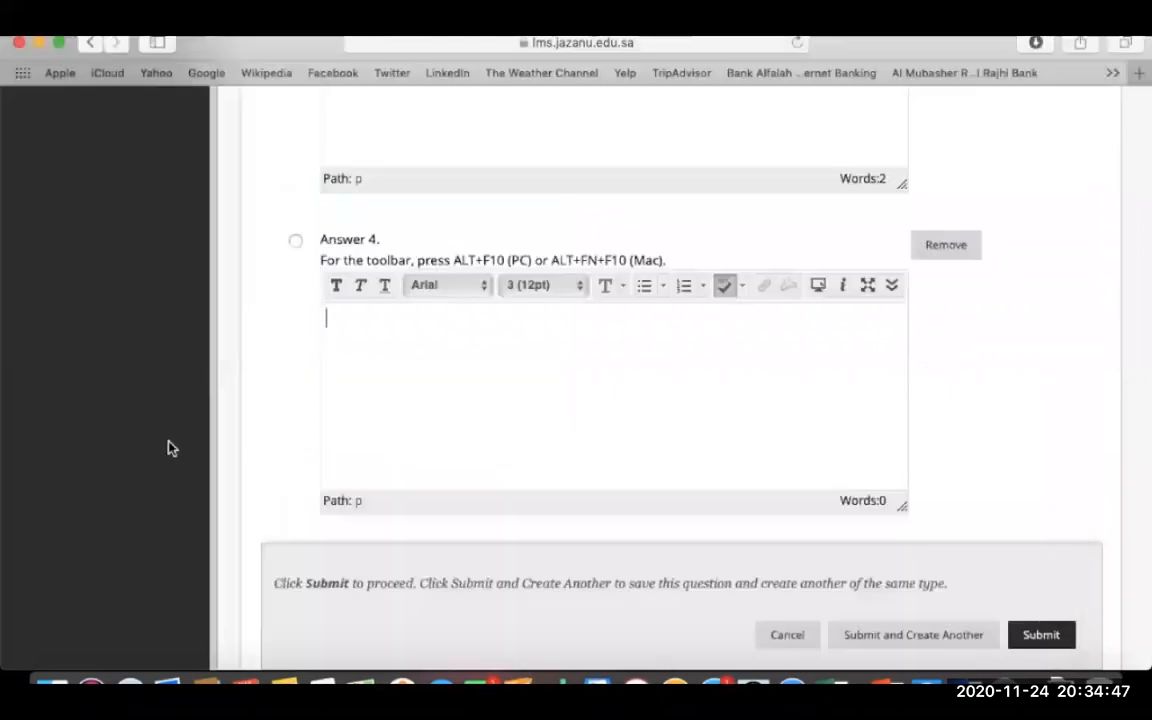
pyautogui.press('super+v')
pyautogui.click(295, 240)
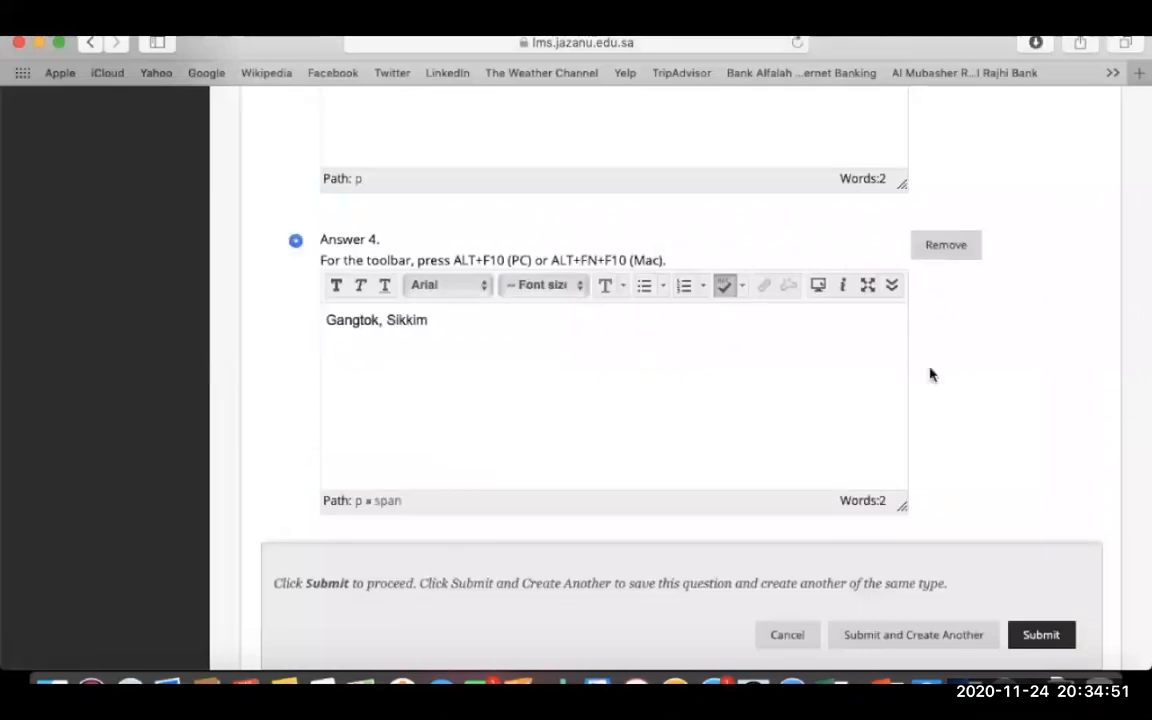
pyautogui.scroll(-5, 930, 374)
pyautogui.scroll(-3, 930, 374)
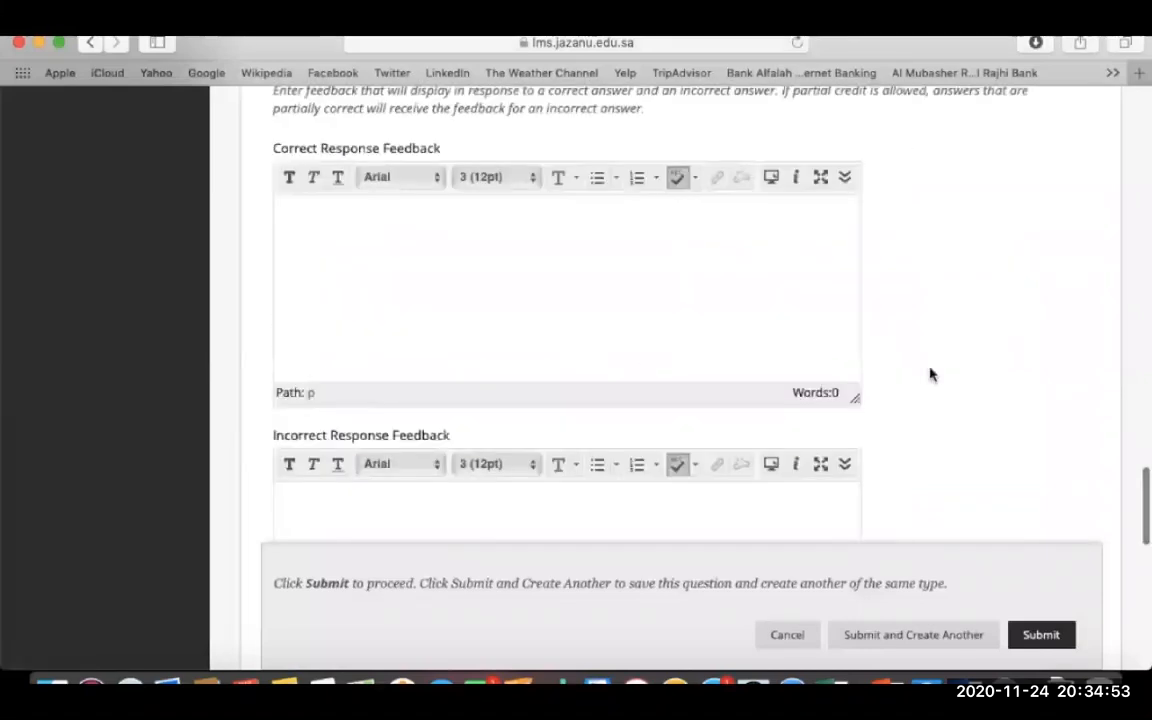
# - Enter feedback 'right!' for correct and 'Sorry' for incorrect, then submit the question to the pool
pyautogui.click(674, 324)
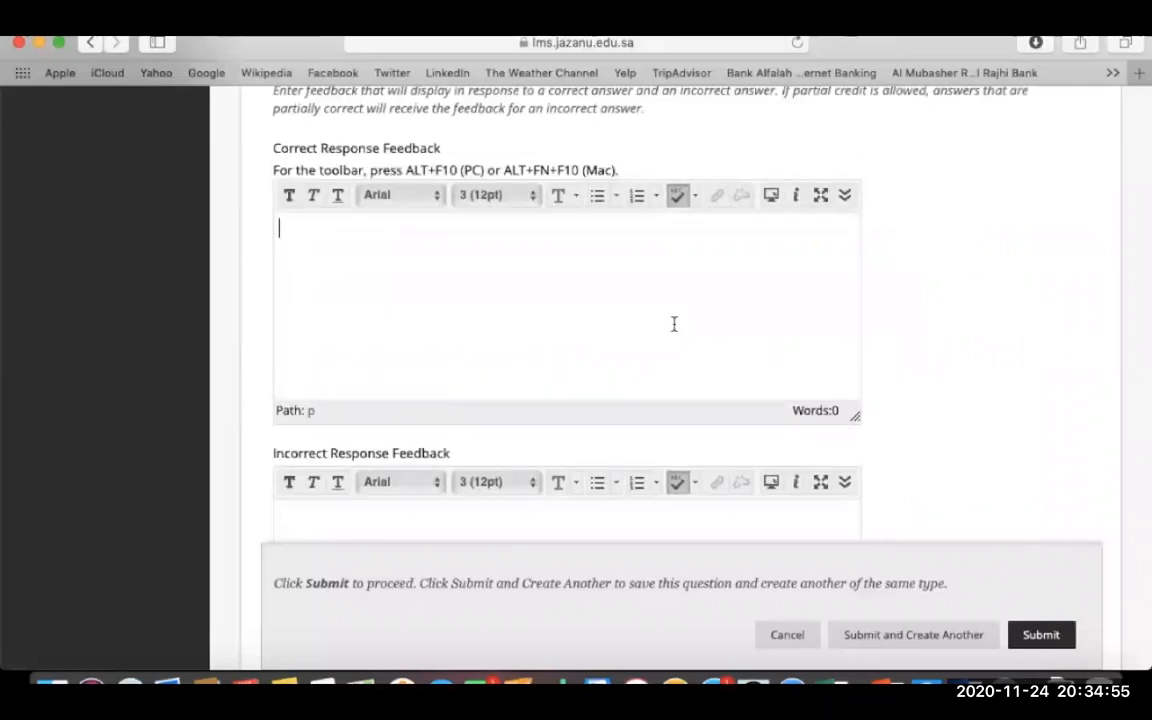
pyautogui.write('right!')
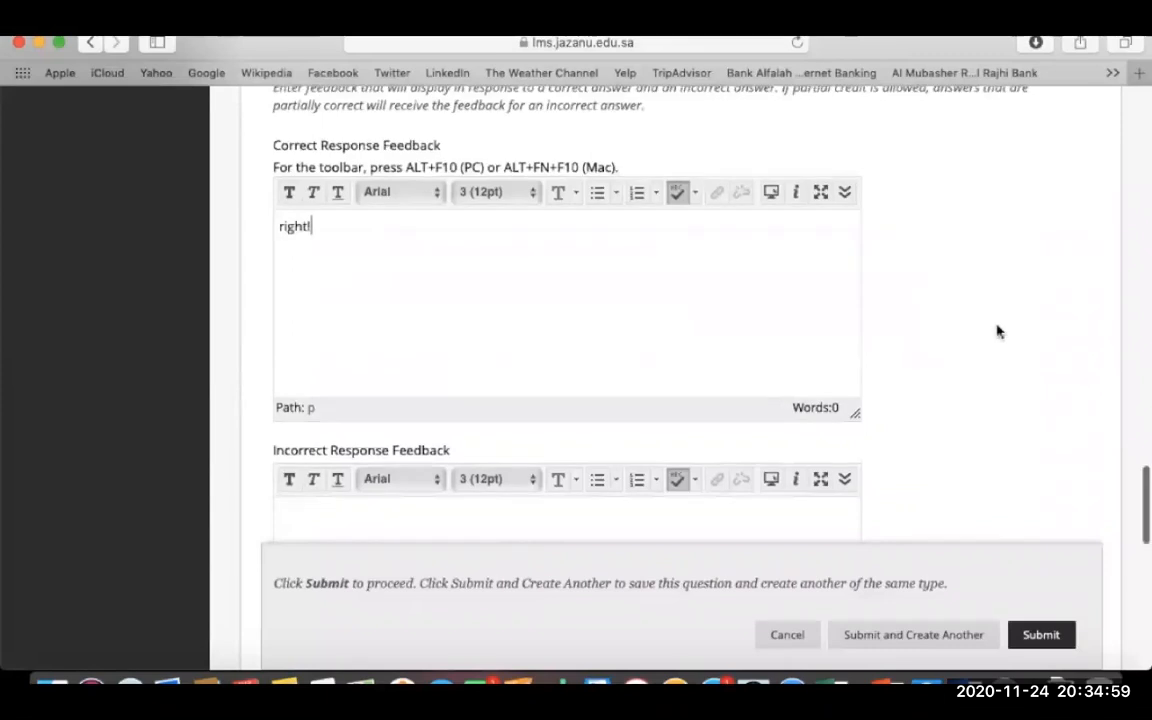
pyautogui.press('Tab')
pyautogui.write('Sorry')
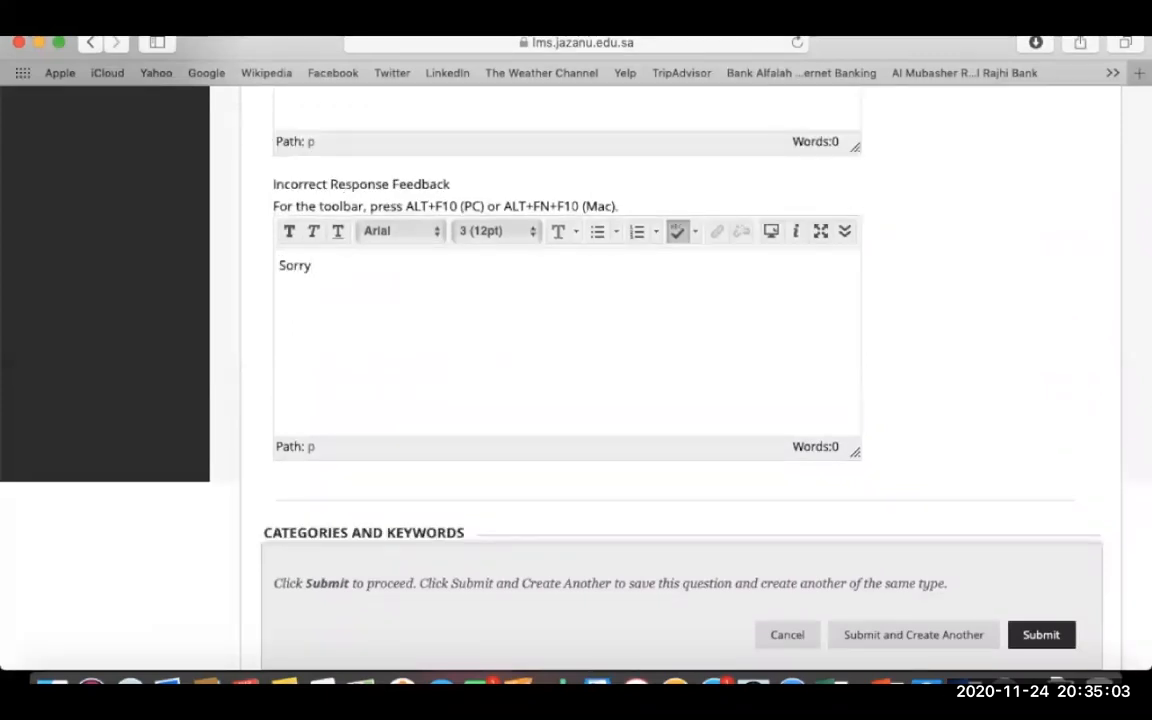
pyautogui.scroll(-3, 890, 335)
pyautogui.scroll(-3, 890, 335)
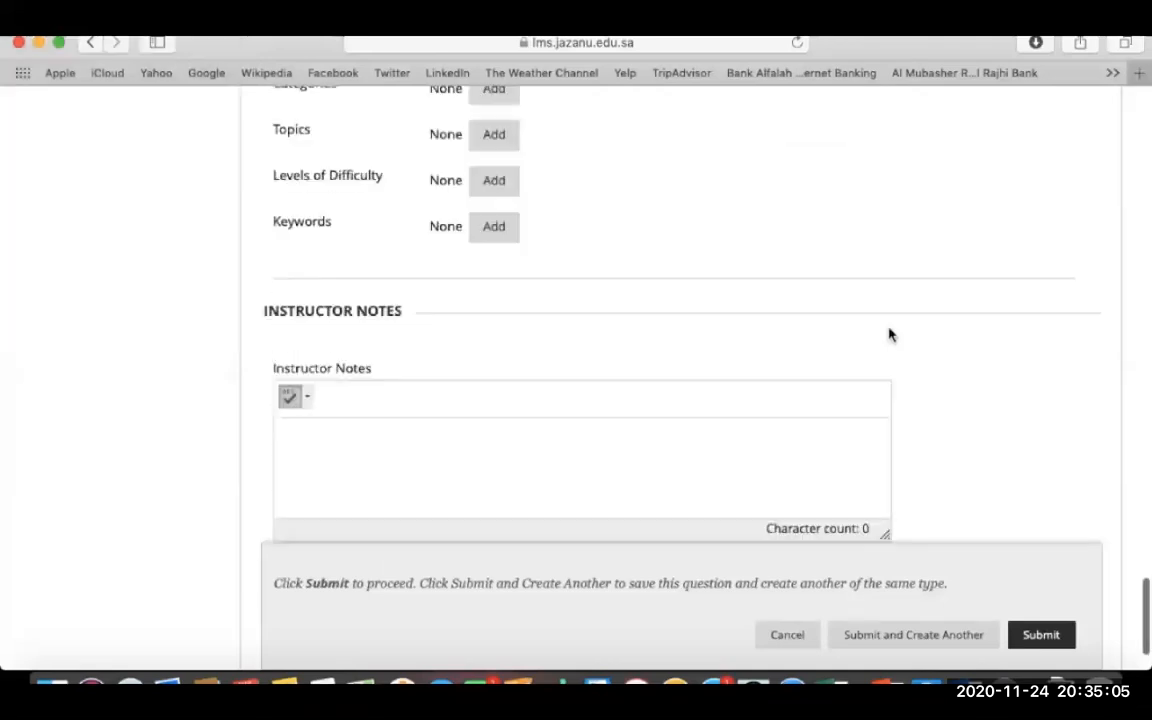
pyautogui.scroll(-2, 890, 335)
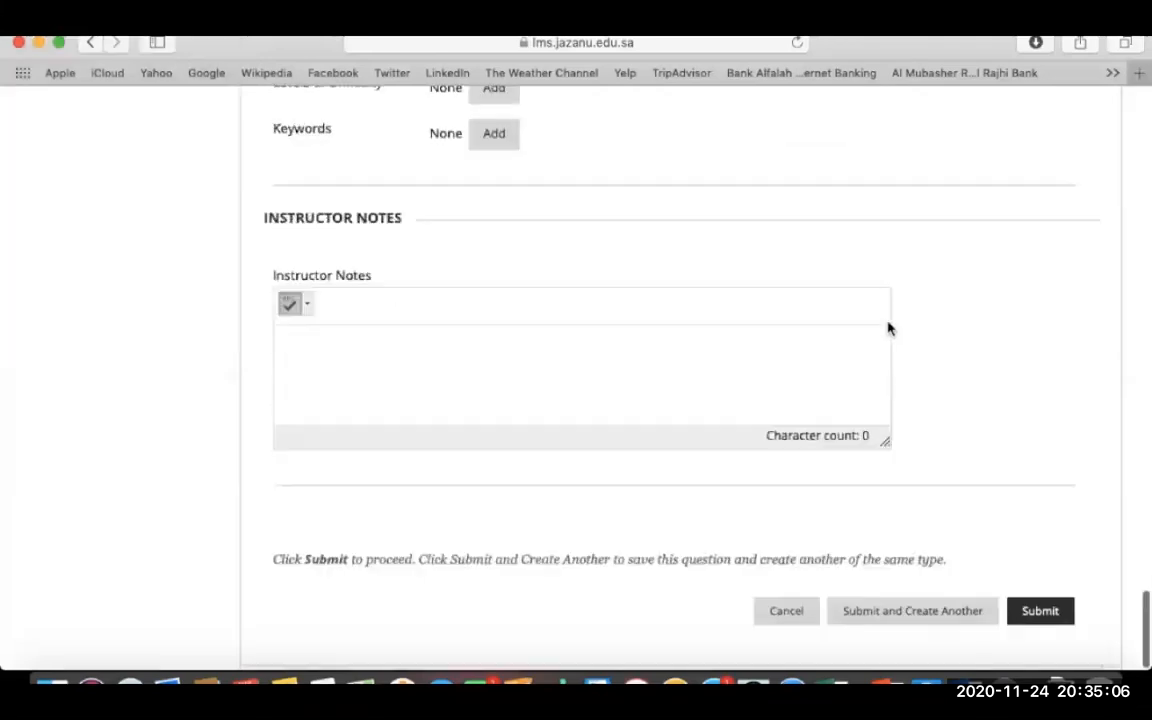
pyautogui.click(1034, 620)
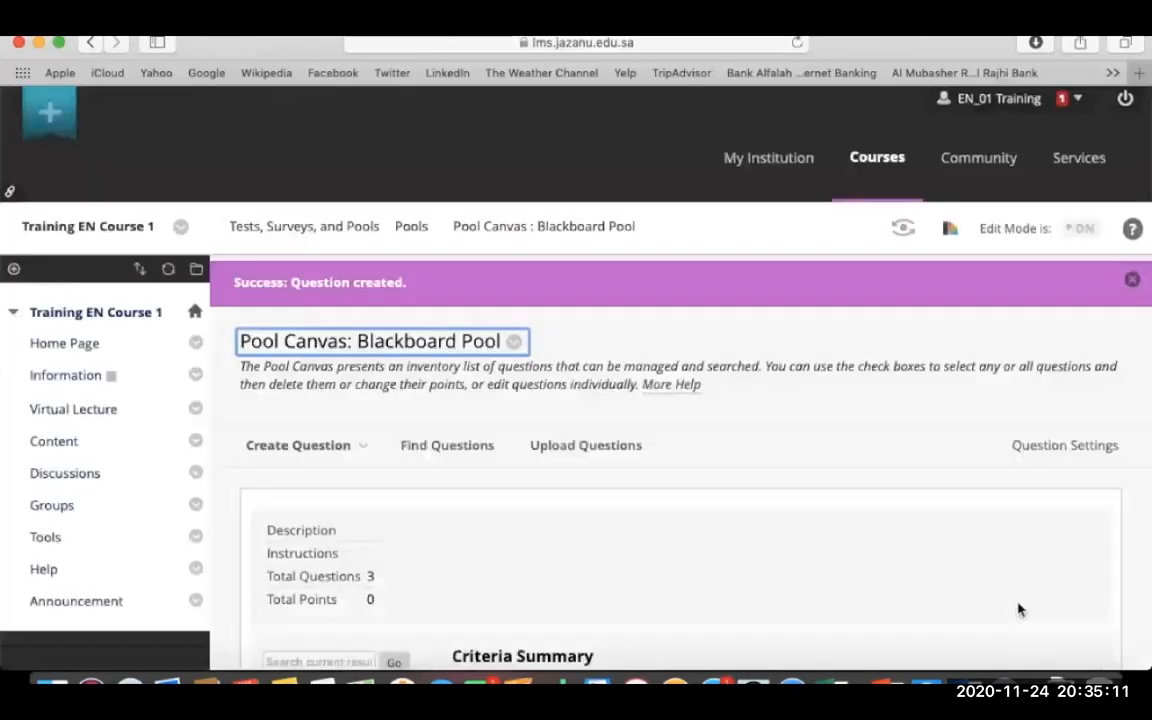
pyautogui.scroll(-5, 1019, 610)
pyautogui.scroll(-5, 668, 568)
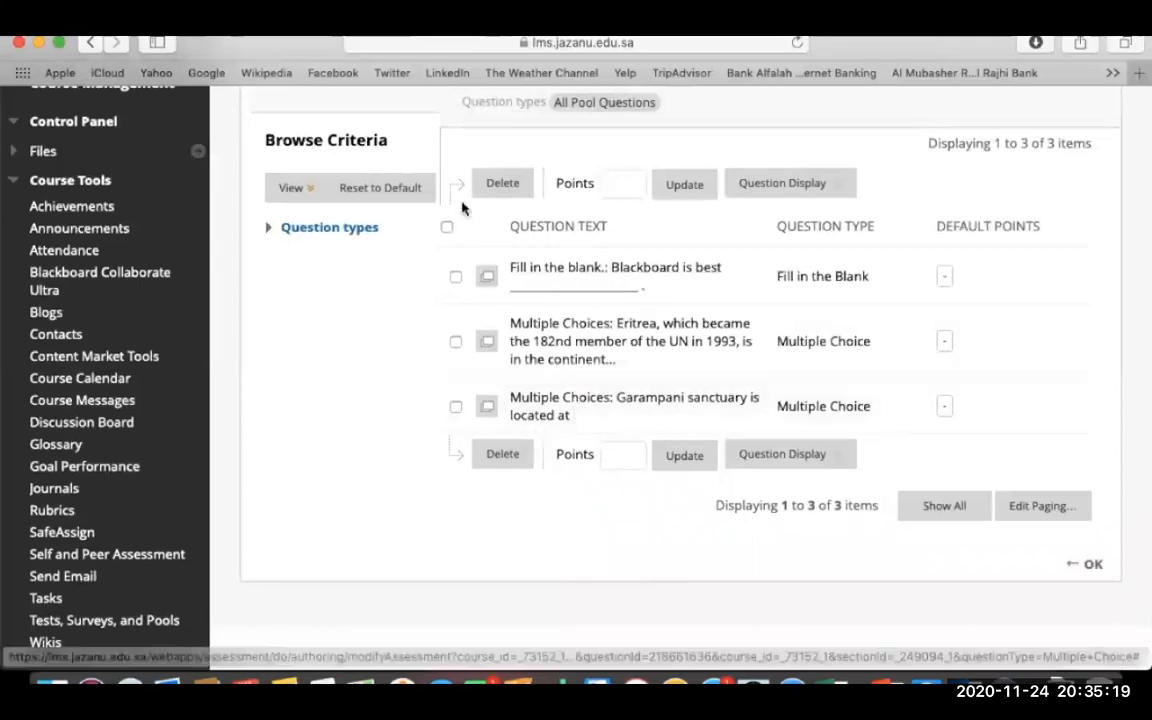
pyautogui.scroll(5, 462, 207)
pyautogui.scroll(-1, 452, 220)
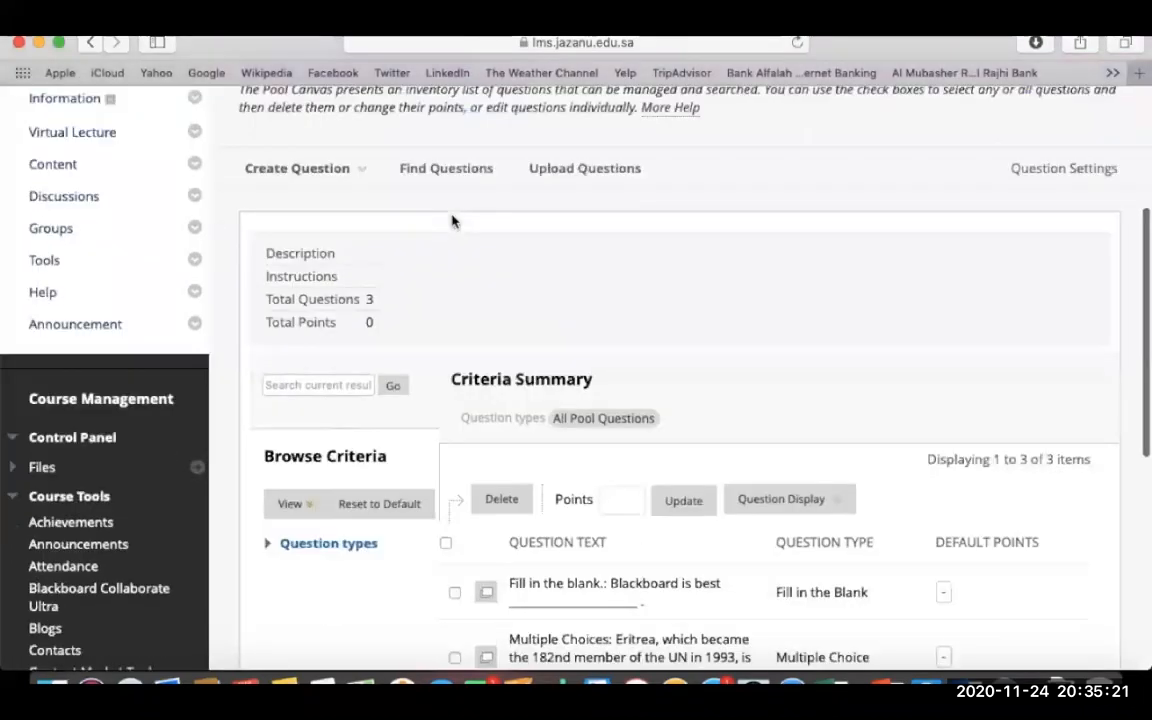
pyautogui.scroll(1, 452, 220)
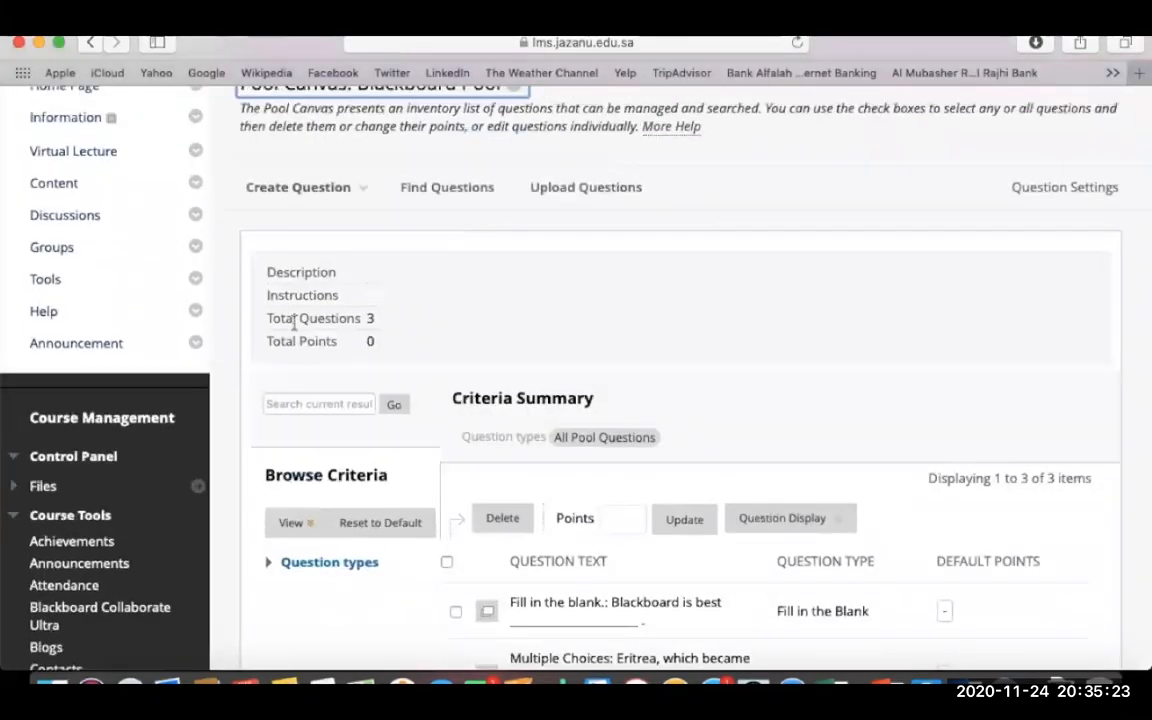
pyautogui.scroll(-3, 294, 319)
pyautogui.scroll(-3, 716, 352)
pyautogui.scroll(6, 716, 352)
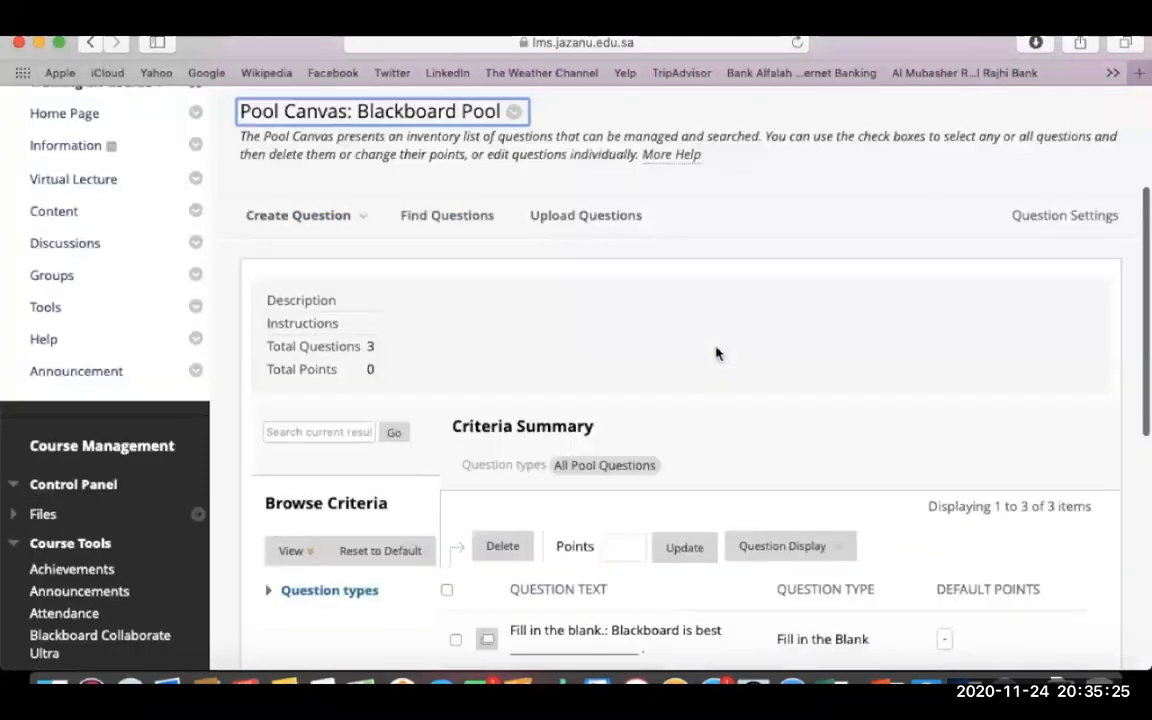
# - Review the Blackboard Pool's Feedback, Metadata, Scoring and Display settings and submit them
pyautogui.click(1034, 226)
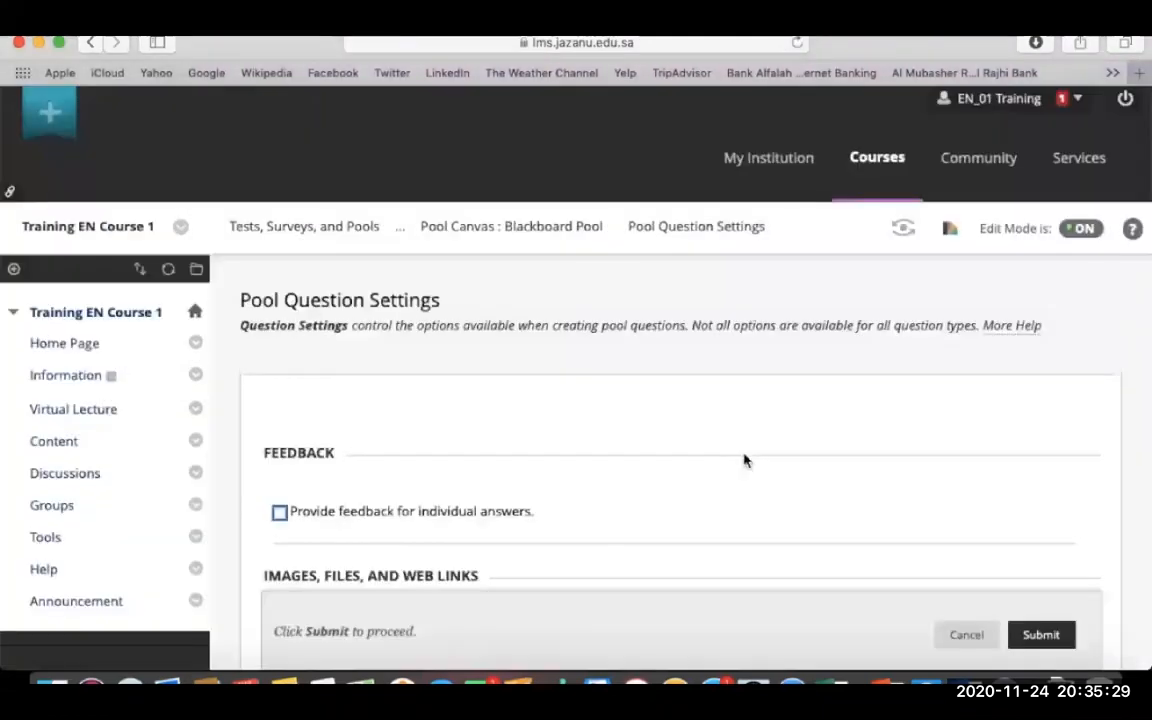
pyautogui.scroll(-3, 744, 460)
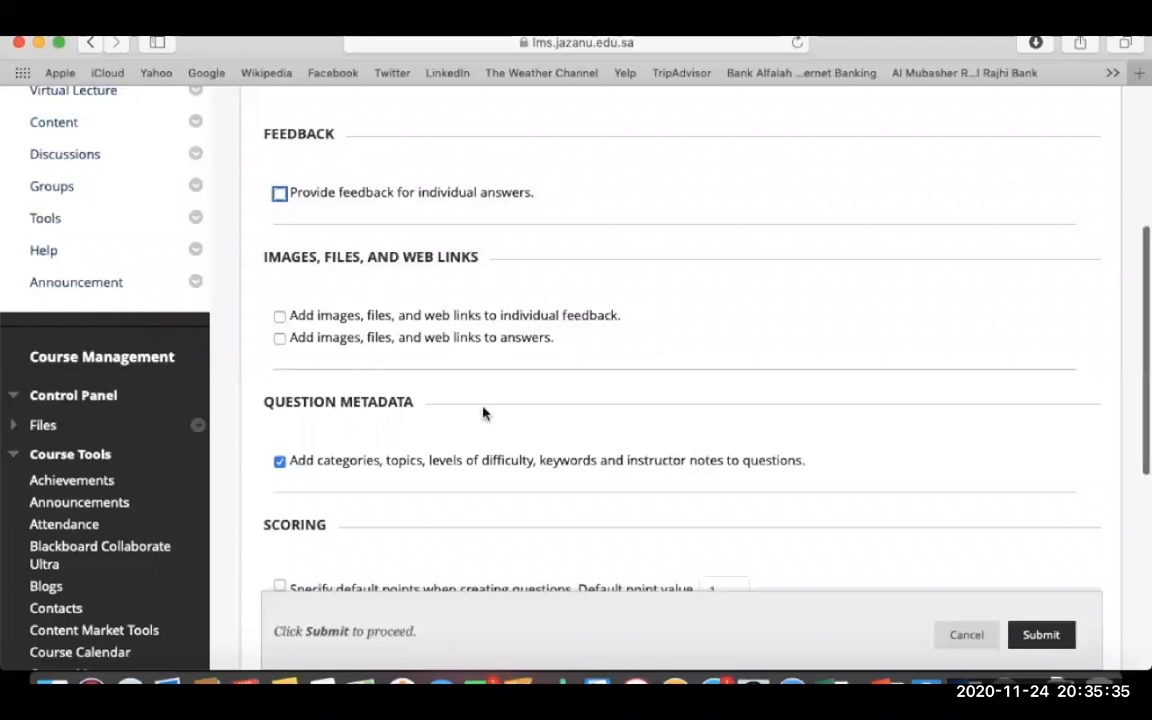
pyautogui.scroll(-2, 450, 350)
pyautogui.scroll(-2, 410, 282)
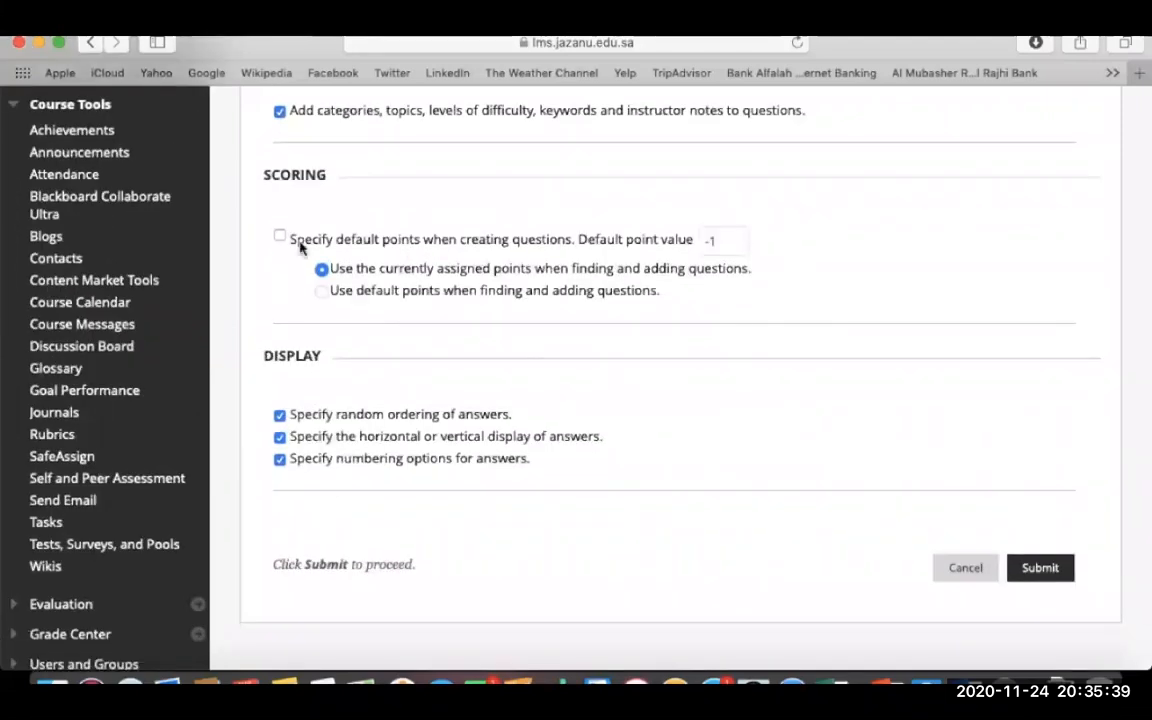
pyautogui.scroll(-1, 300, 247)
pyautogui.scroll(-2, 300, 247)
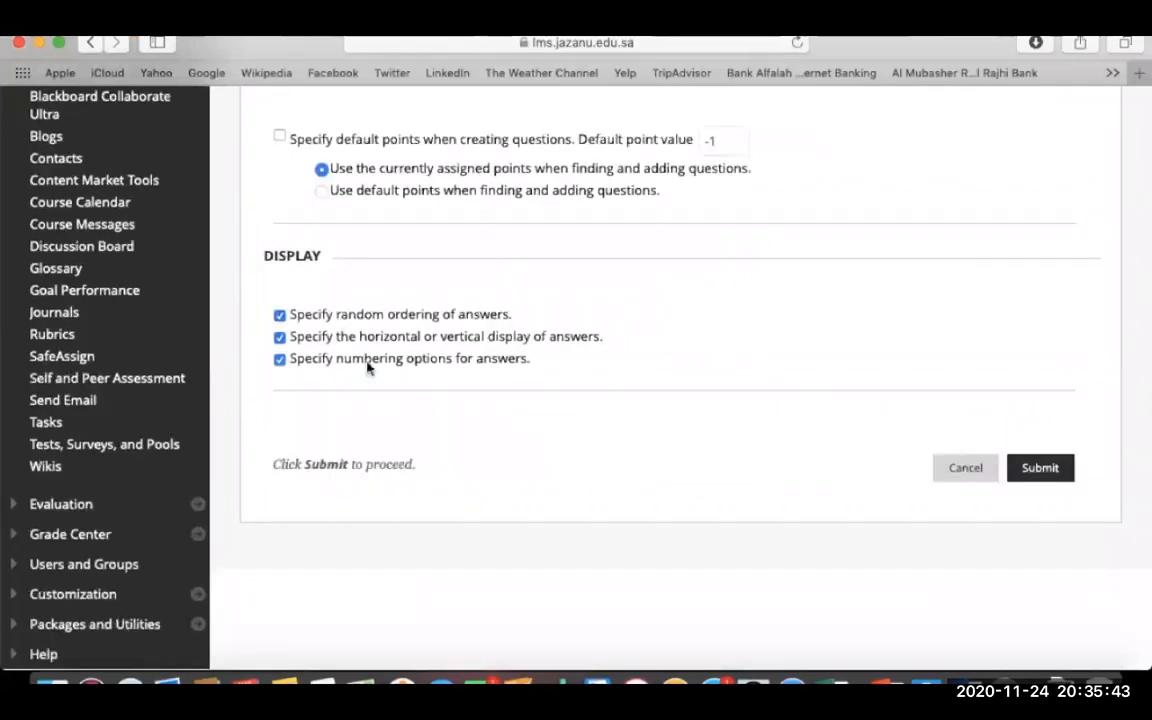
pyautogui.click(1040, 470)
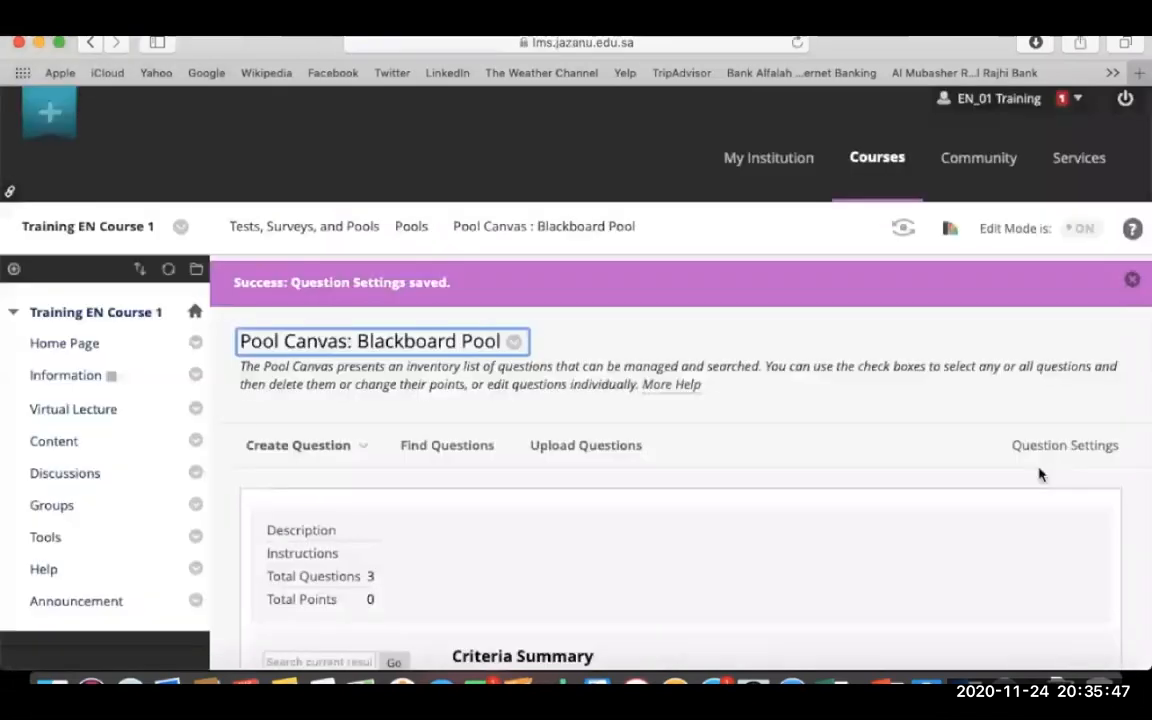
pyautogui.scroll(-5, 866, 518)
# - Return to the pools list and dismiss the low battery notification
pyautogui.scroll(-2, 866, 518)
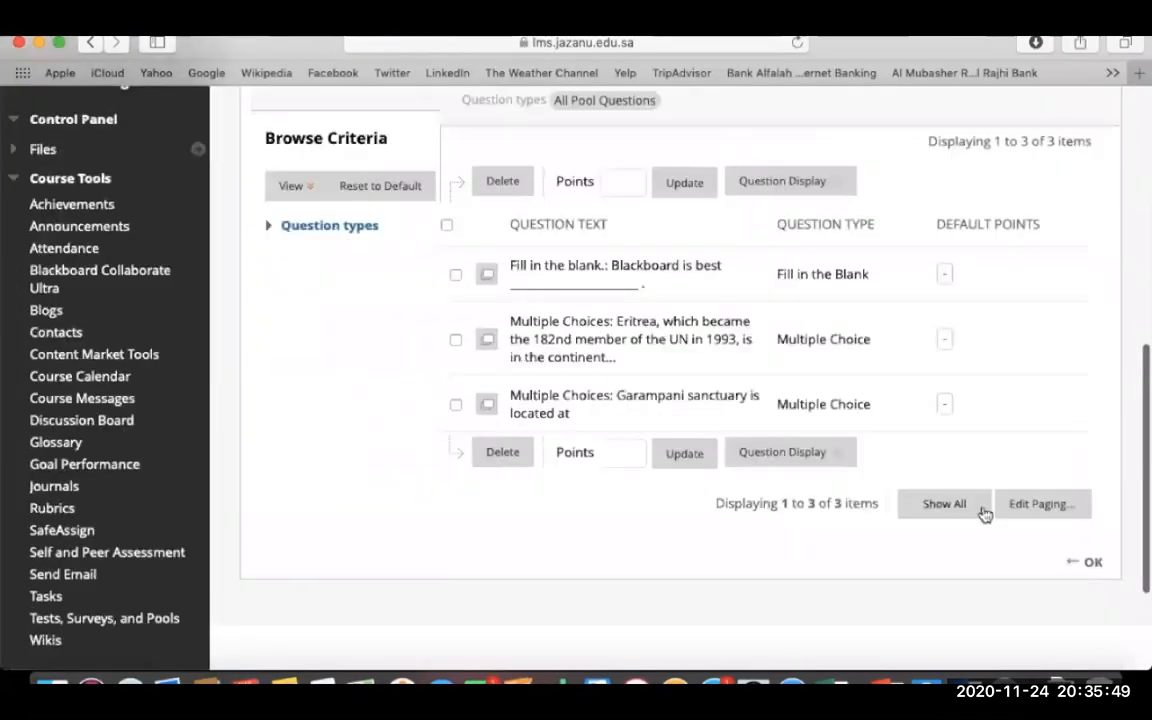
pyautogui.click(1093, 566)
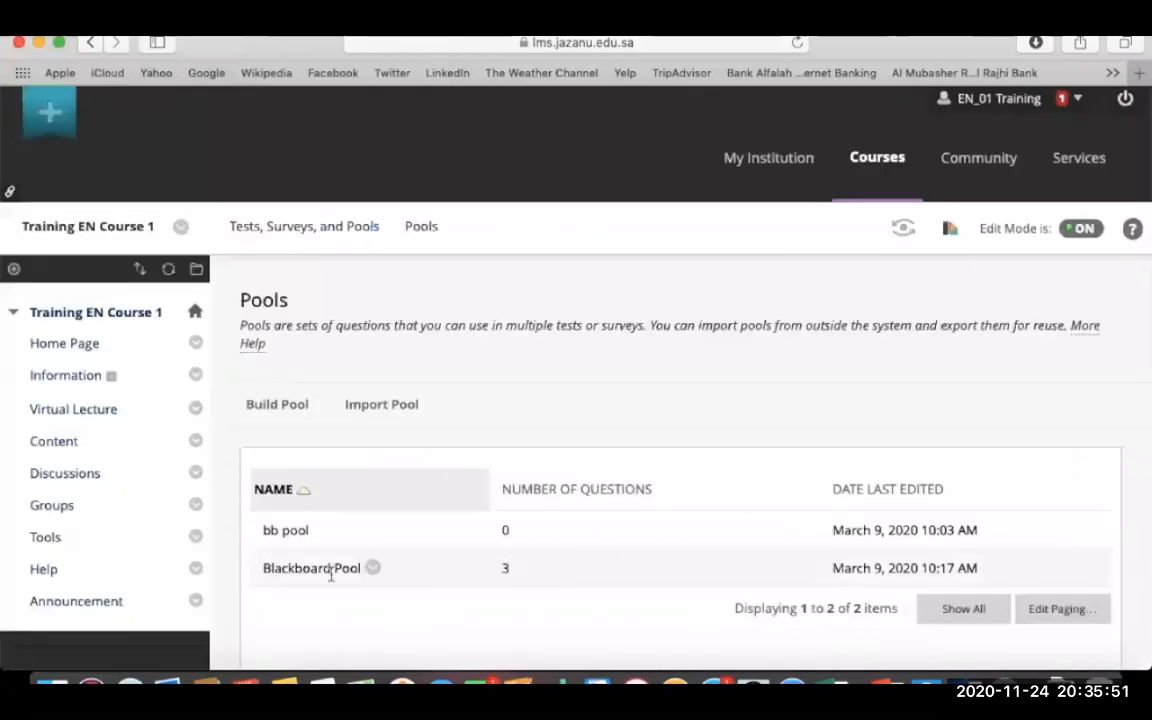
pyautogui.click(374, 569)
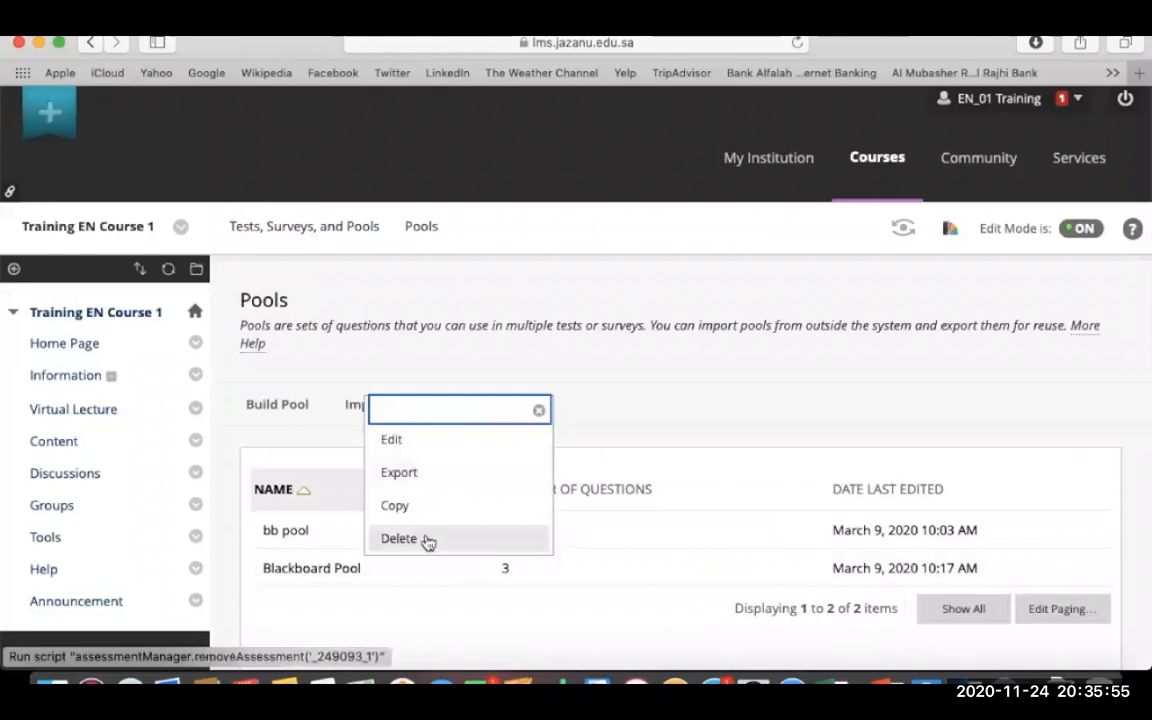
pyautogui.click(449, 617)
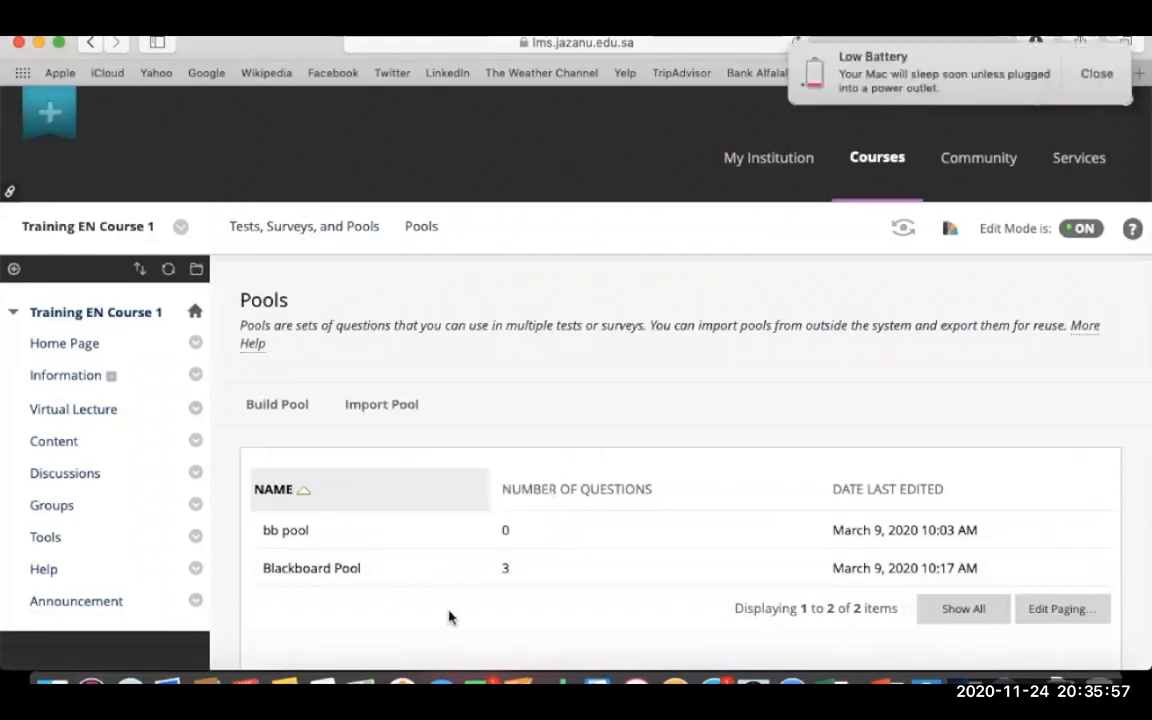
pyautogui.scroll(-1, 449, 617)
pyautogui.scroll(-5, 449, 617)
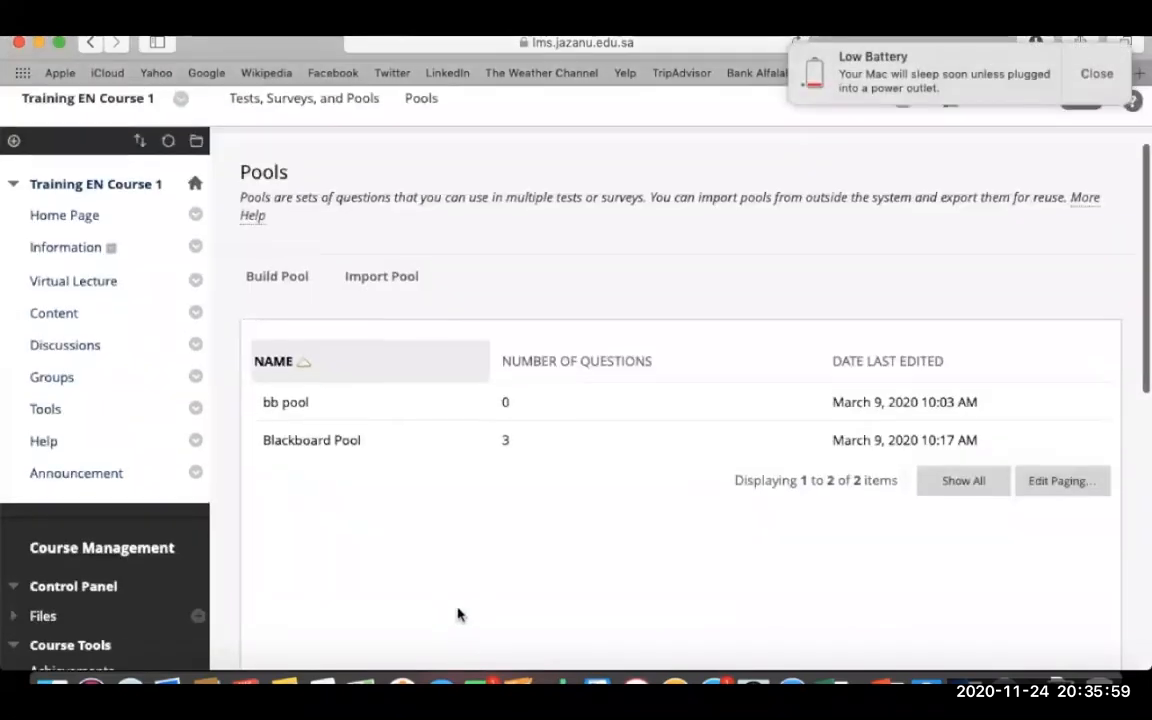
pyautogui.click(1093, 74)
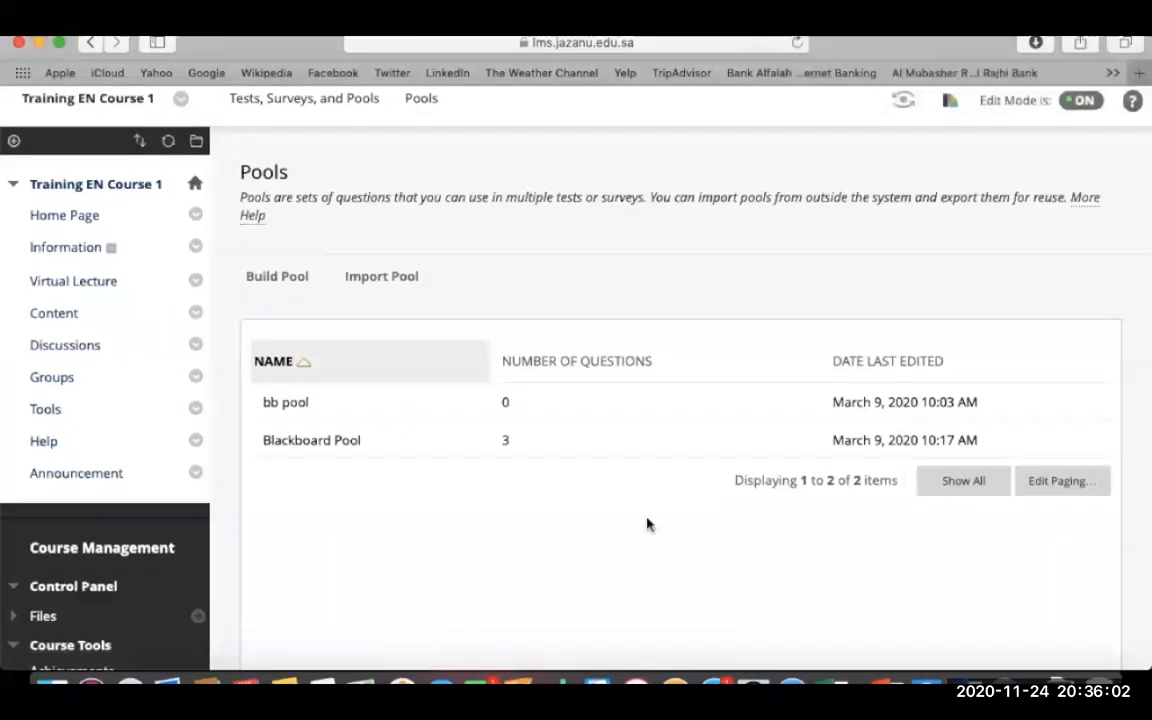
# - Open the bb folder in Content and choose Assessments > Test
pyautogui.click(58, 316)
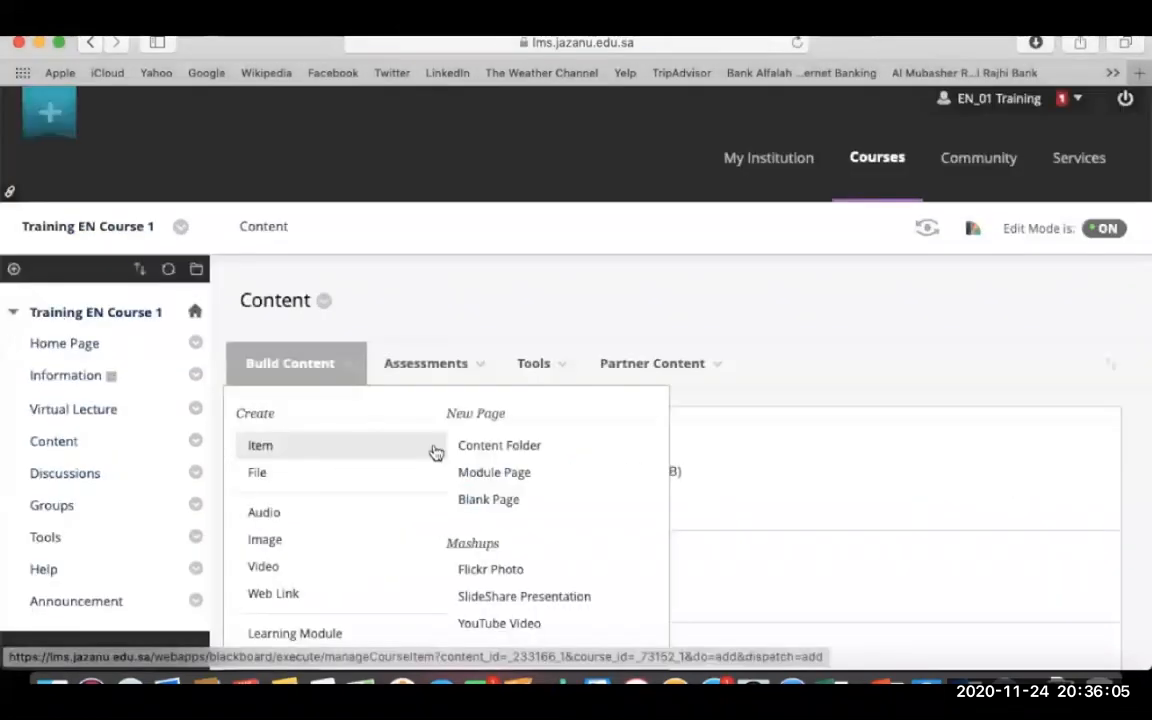
pyautogui.scroll(-10, 757, 430)
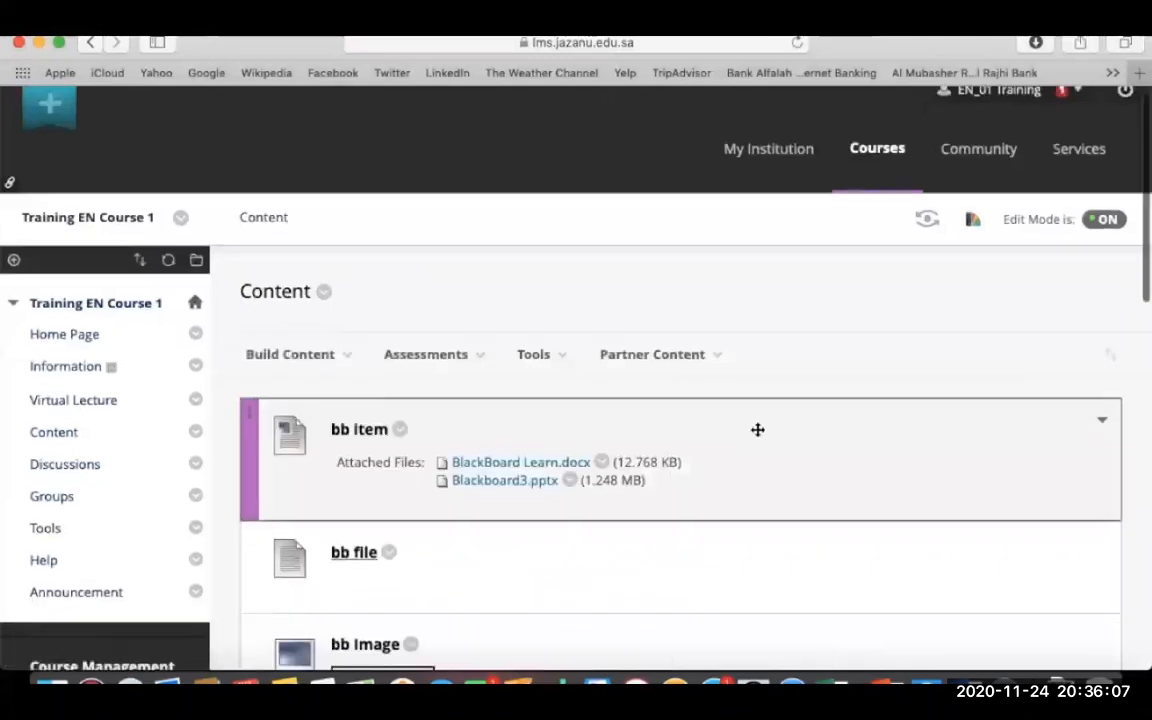
pyautogui.click(375, 373)
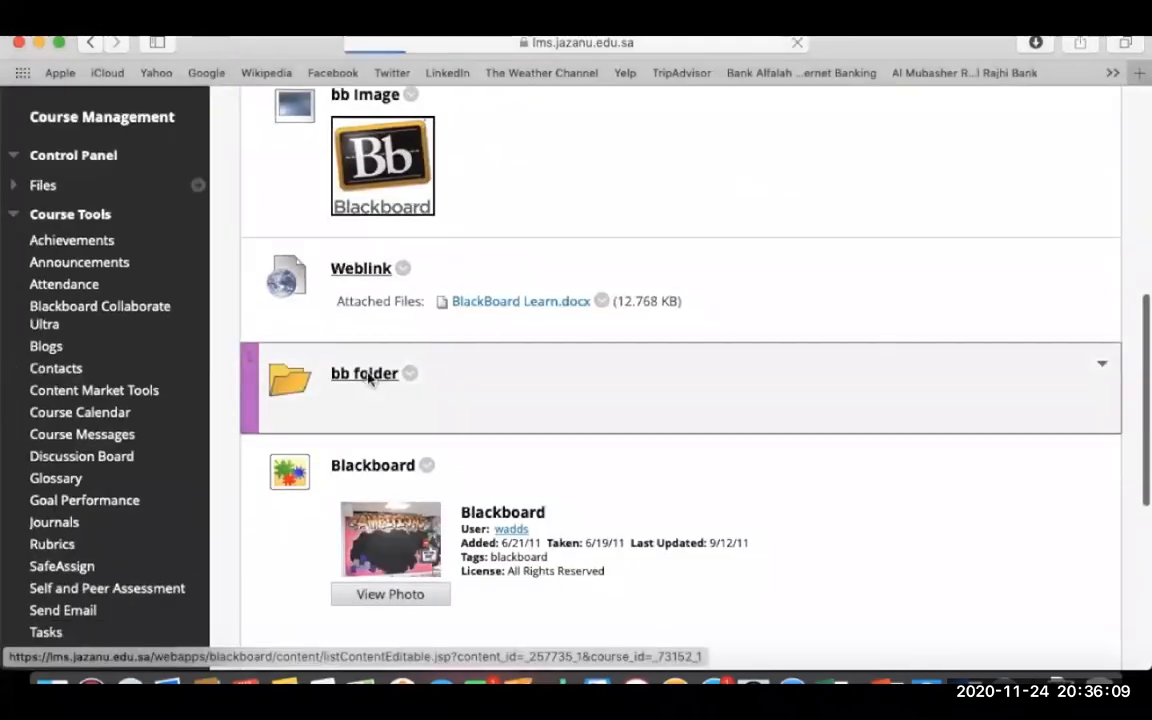
pyautogui.moveTo(314, 355)
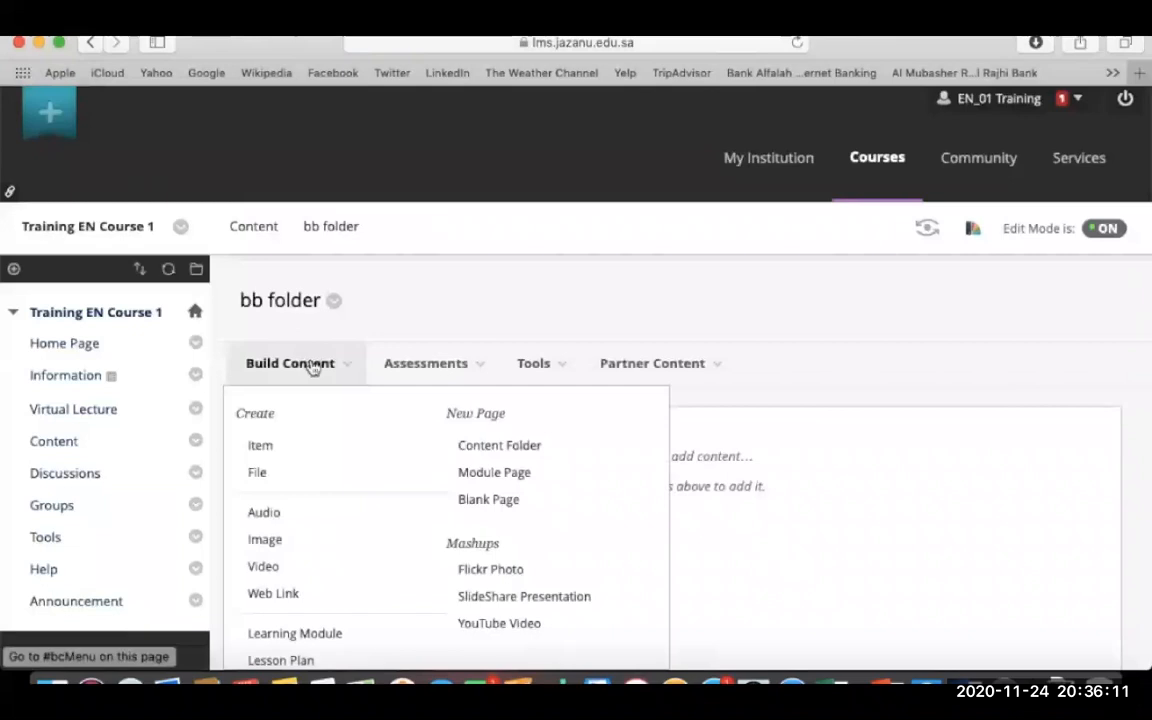
pyautogui.moveTo(432, 370)
pyautogui.click(423, 419)
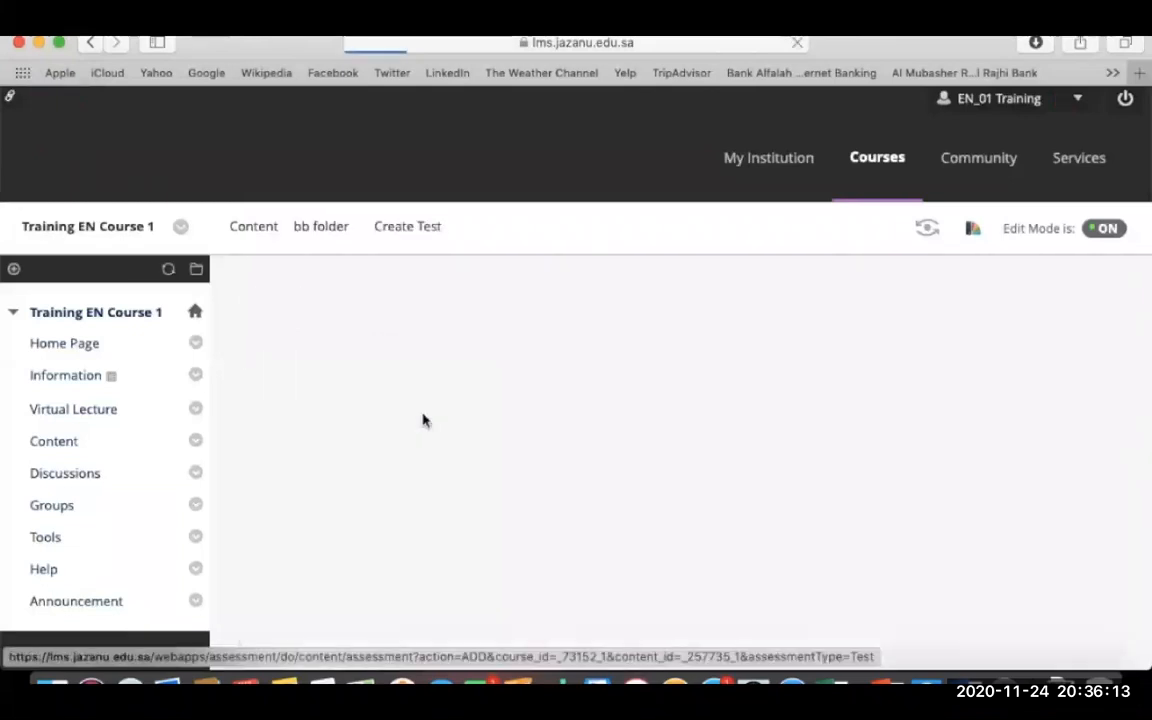
pyautogui.scroll(-3, 430, 400)
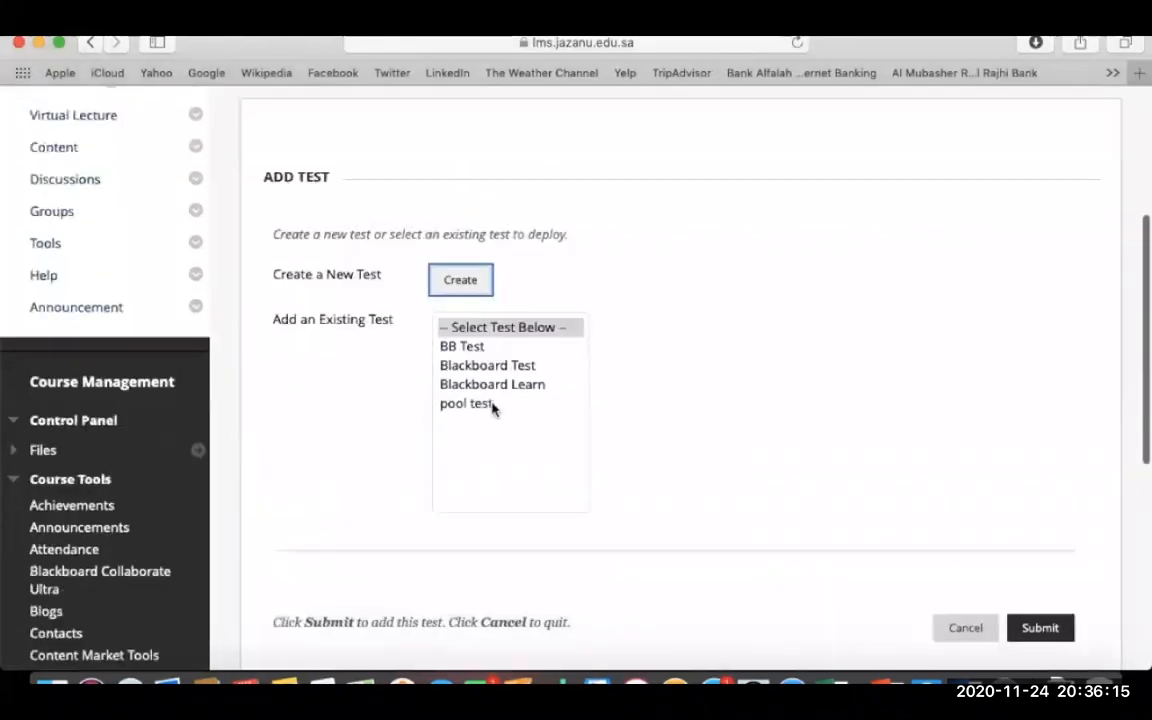
# - Create a new test named 'BB pool Test' and submit it to reach its test canvas
pyautogui.click(487, 286)
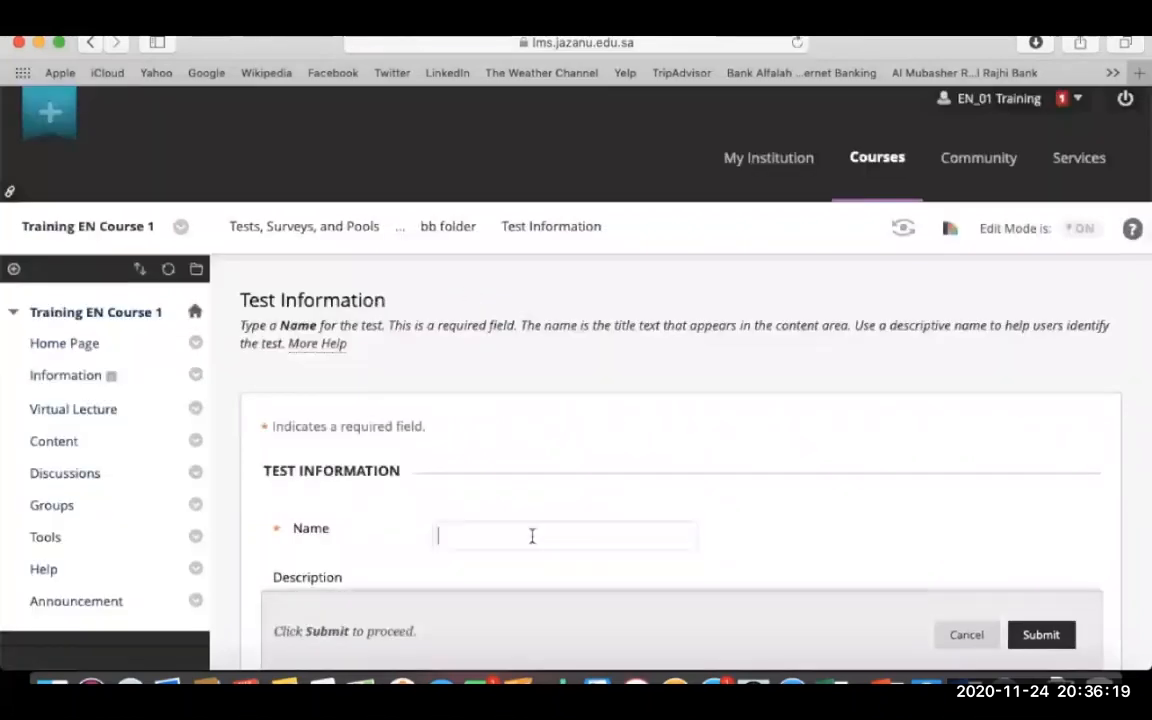
pyautogui.write('BB pool ')
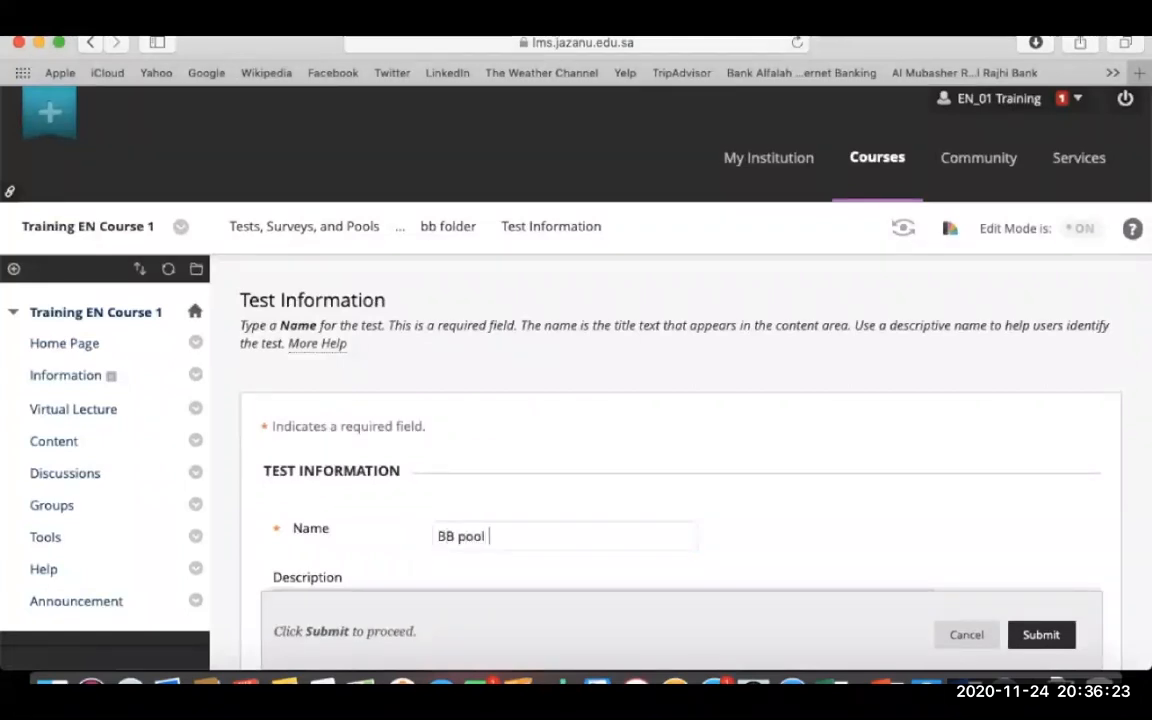
pyautogui.write('Test')
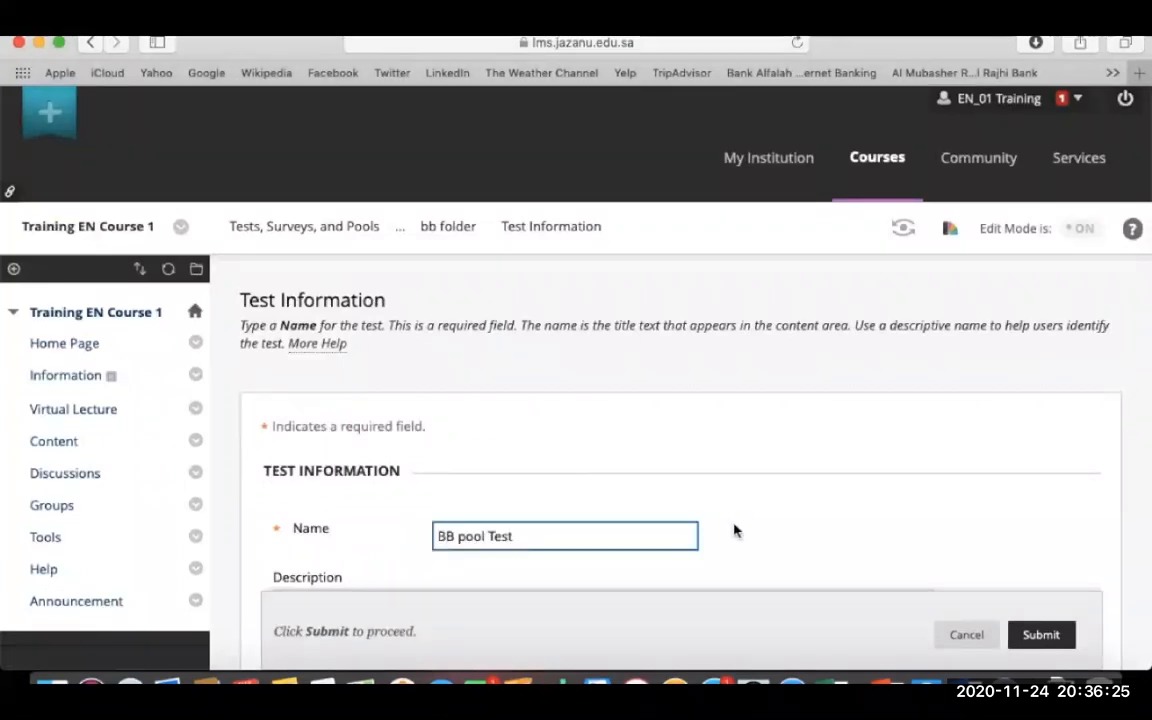
pyautogui.scroll(-5, 736, 530)
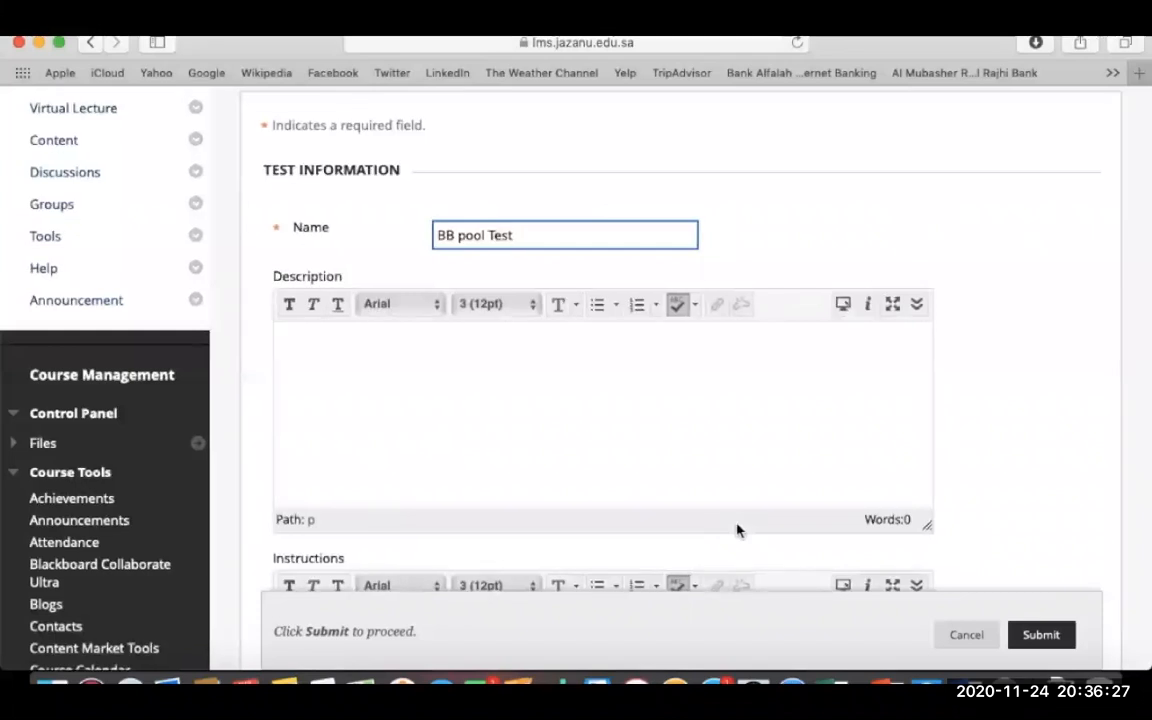
pyautogui.scroll(-5, 738, 527)
pyautogui.click(1038, 634)
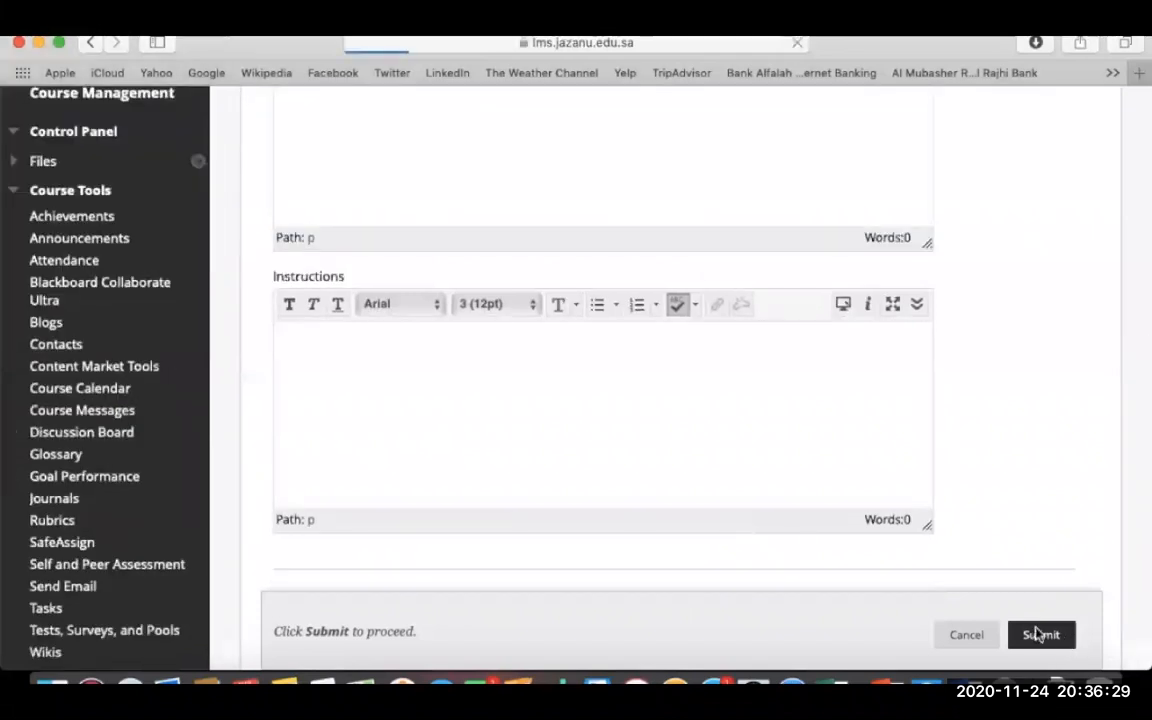
pyautogui.scroll(-3, 666, 490)
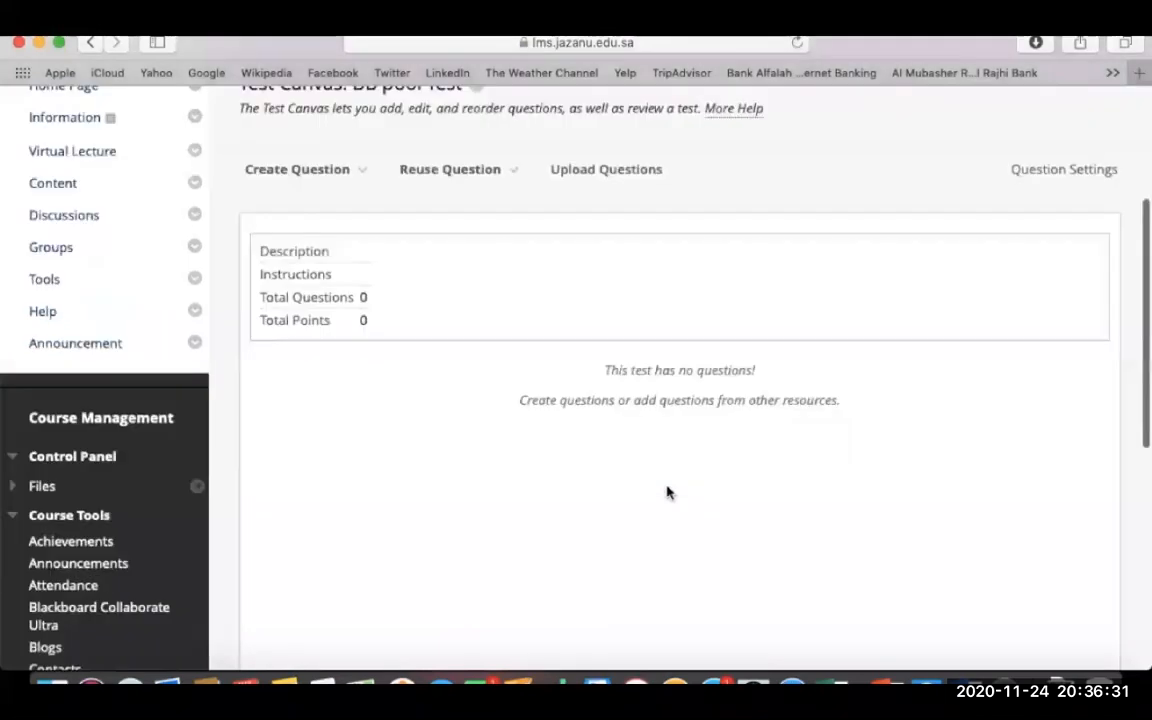
pyautogui.click(382, 172)
pyautogui.click(463, 172)
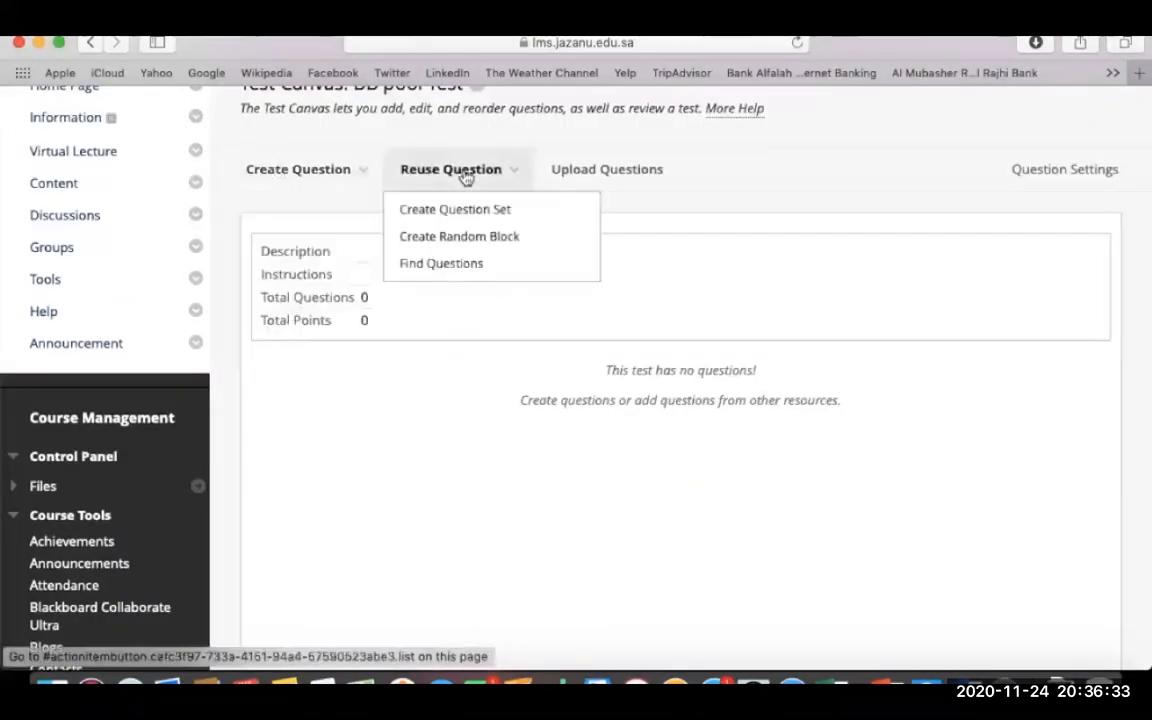
# - Create a random block drawing All Pool Questions from Blackboard Pool
pyautogui.click(459, 244)
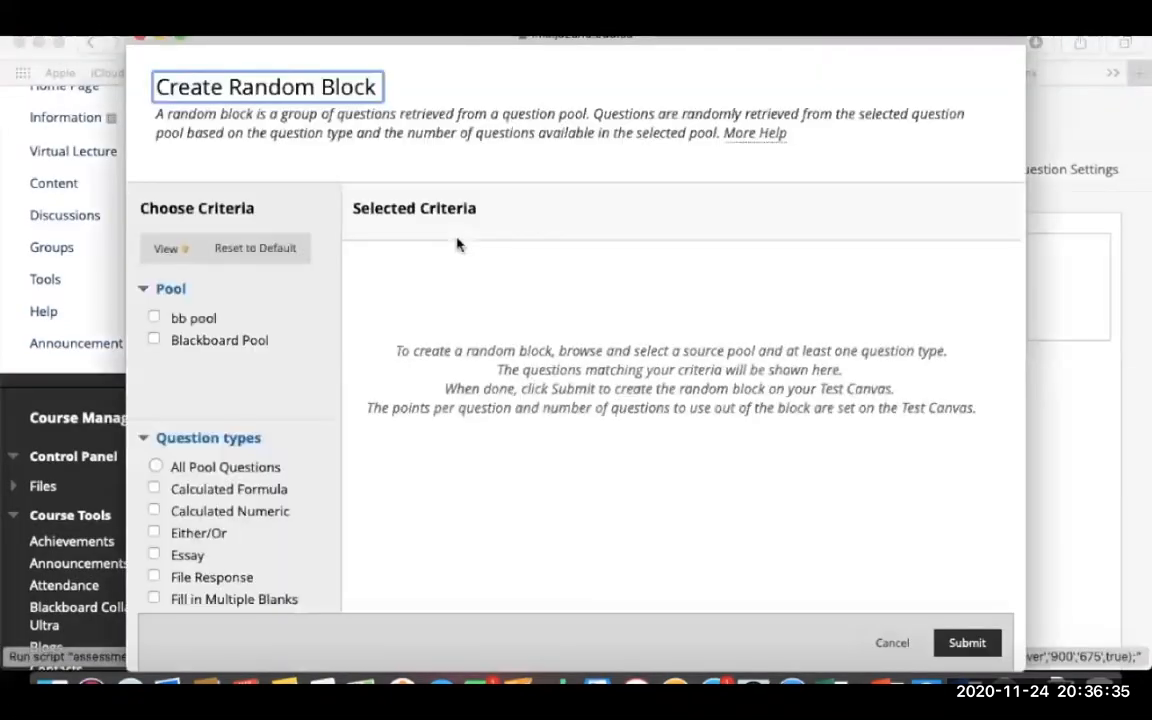
pyautogui.click(154, 340)
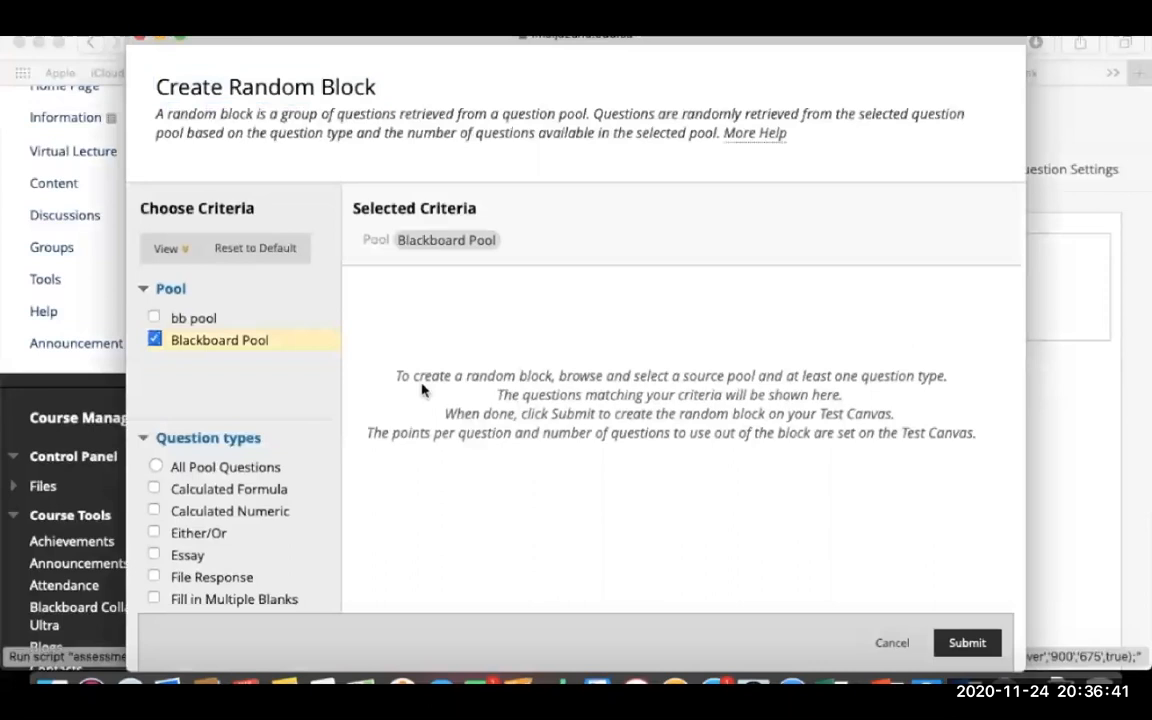
pyautogui.scroll(-3, 422, 391)
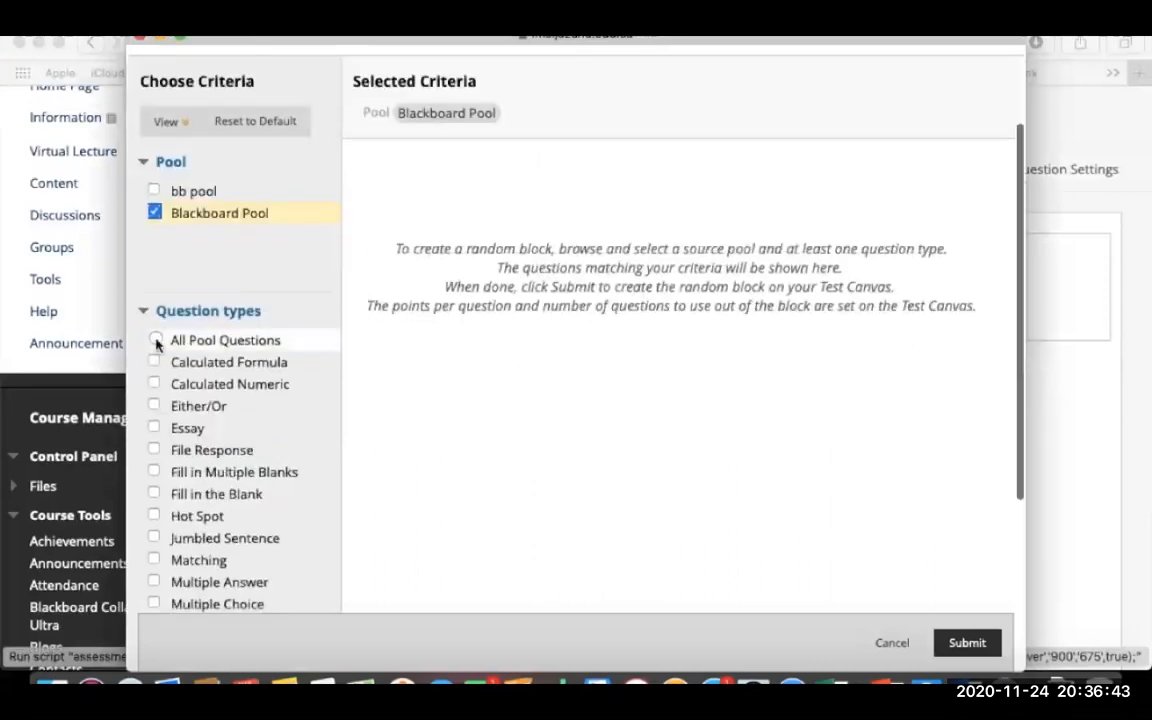
pyautogui.click(157, 338)
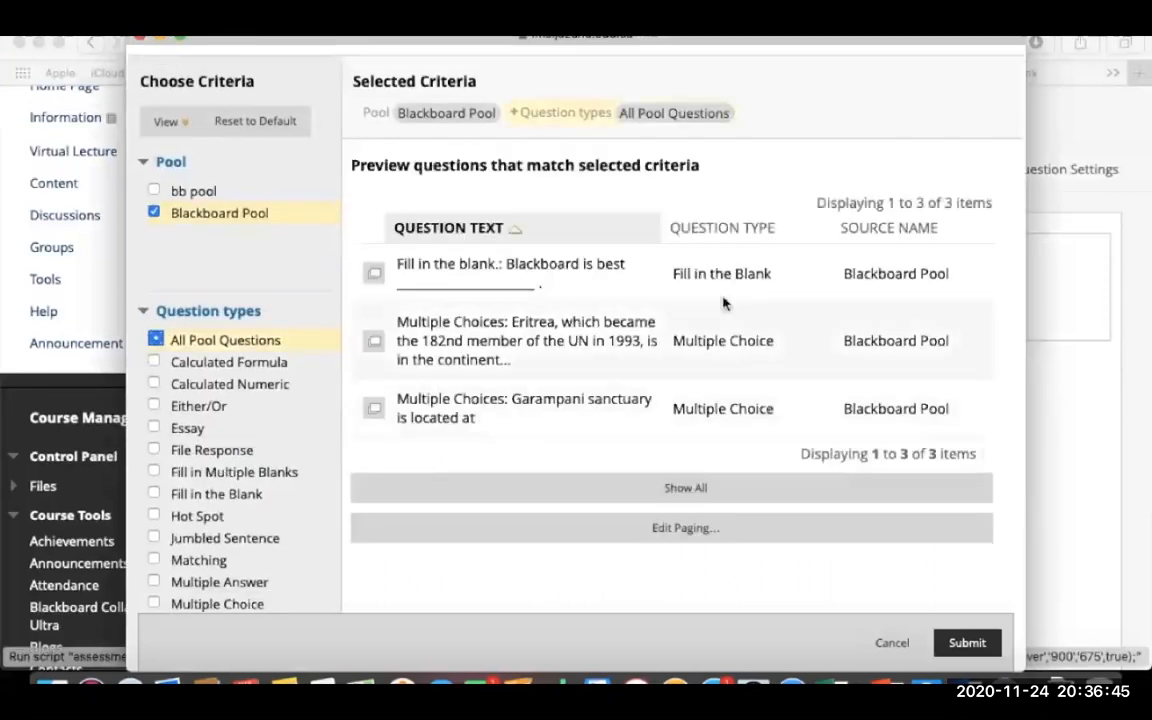
pyautogui.click(962, 643)
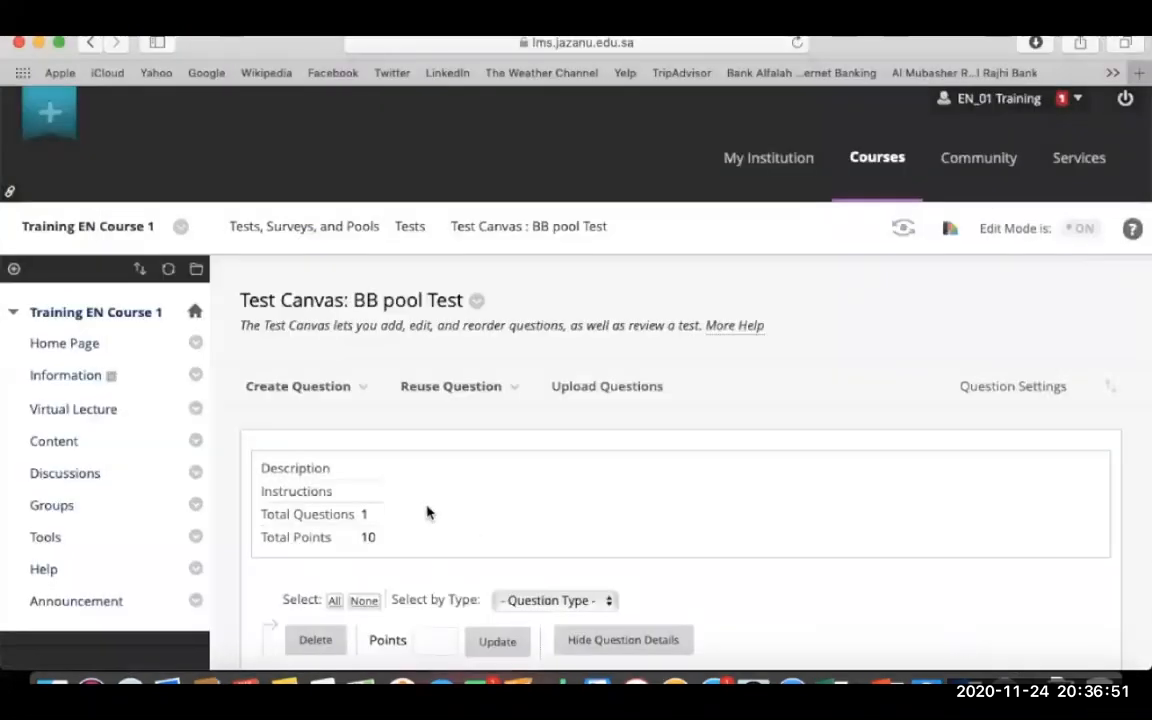
# - Set the random block's number of questions to display to 3
pyautogui.scroll(-5, 427, 512)
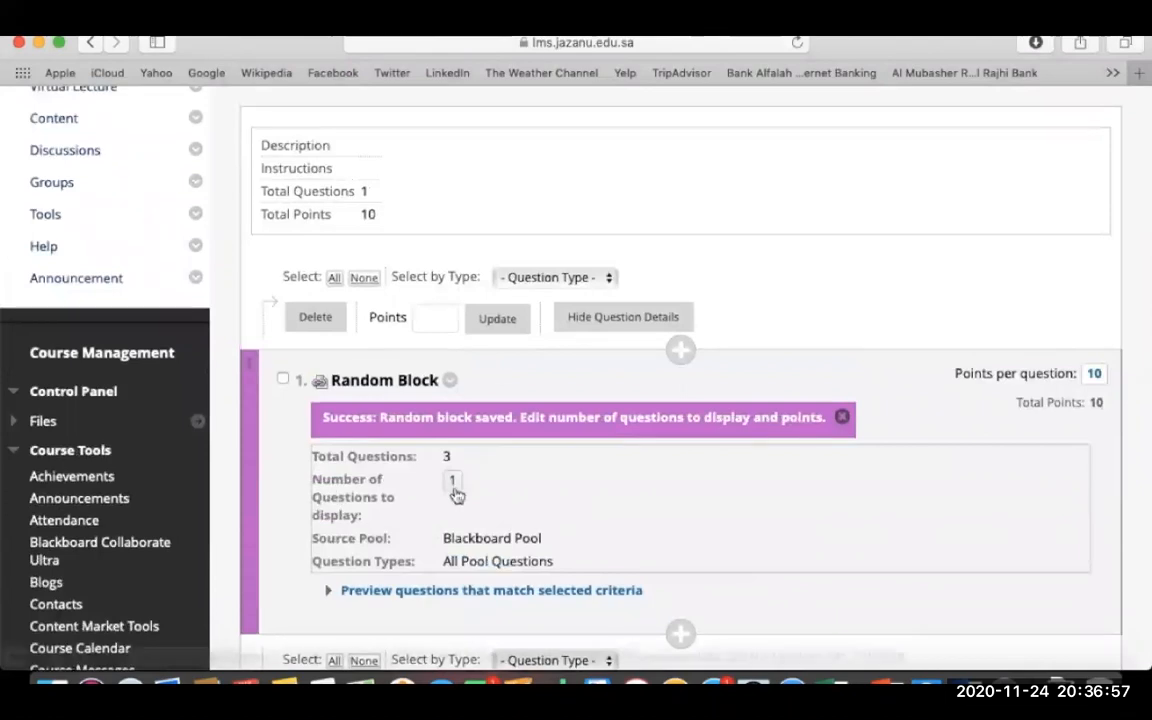
pyautogui.click(454, 485)
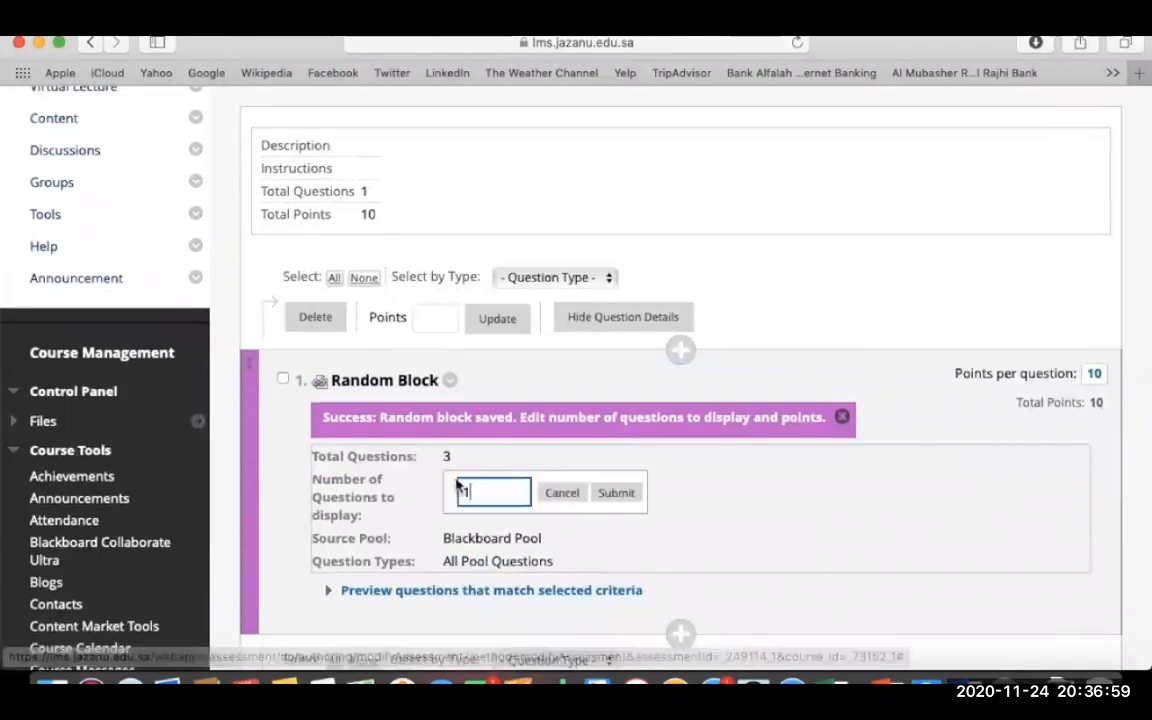
pyautogui.press('BackSpace')
pyautogui.write('3')
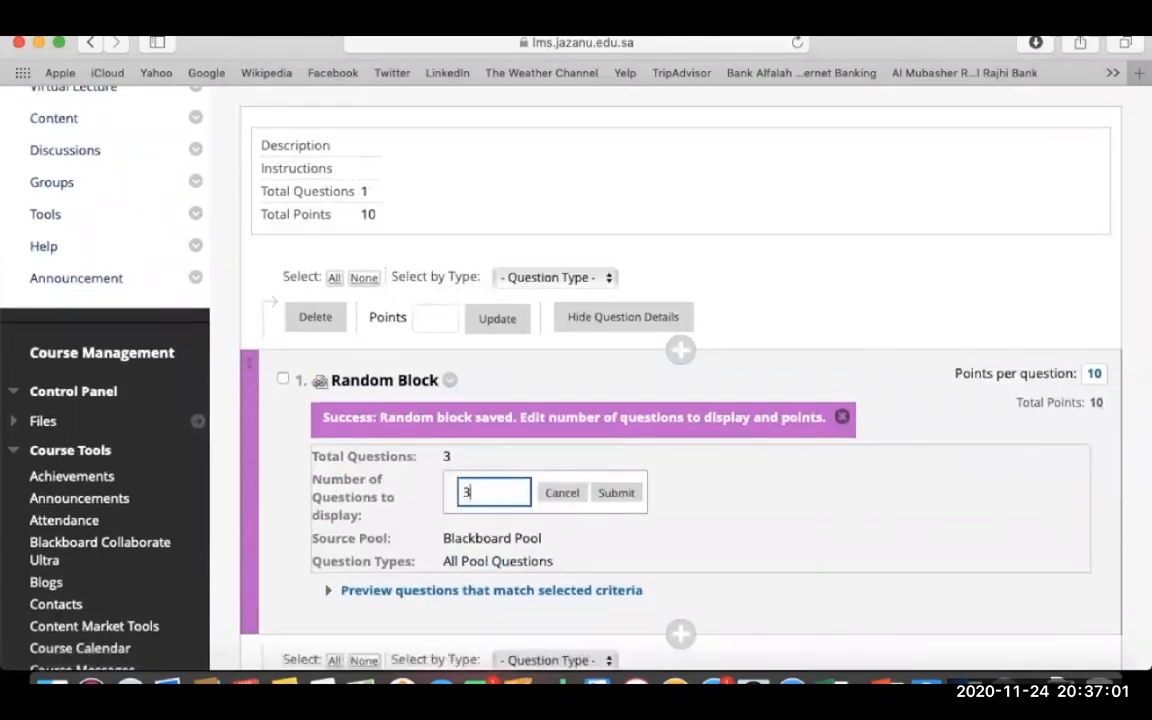
pyautogui.click(614, 493)
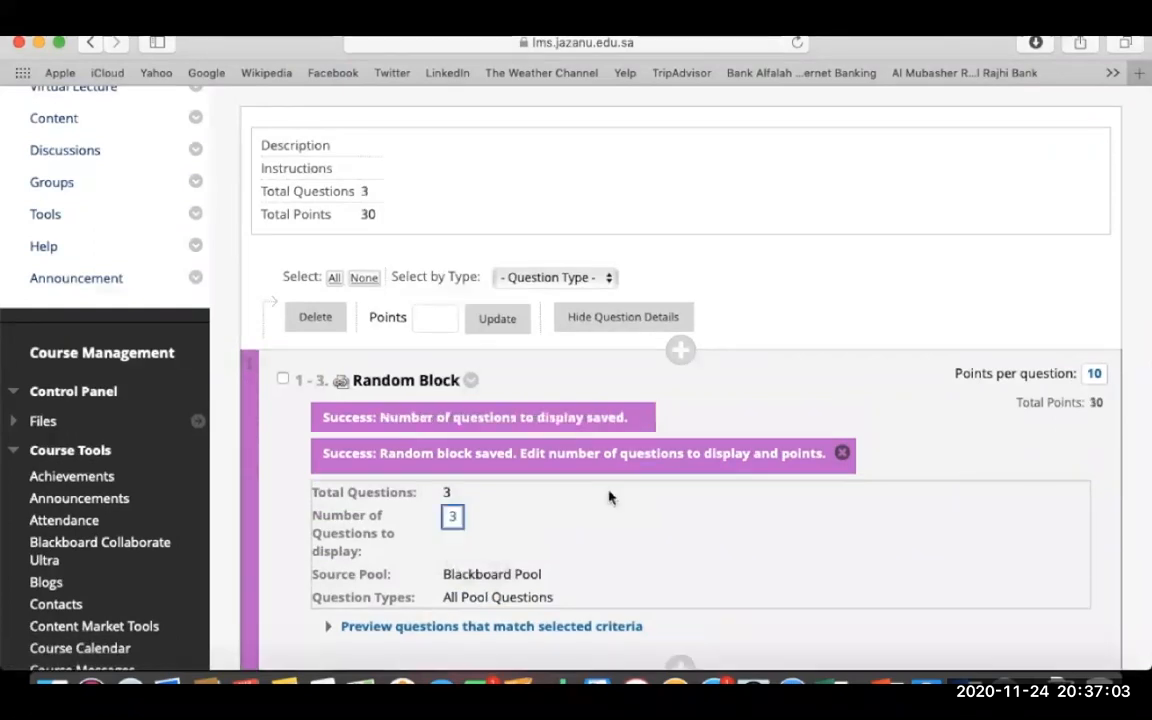
pyautogui.scroll(-5, 610, 497)
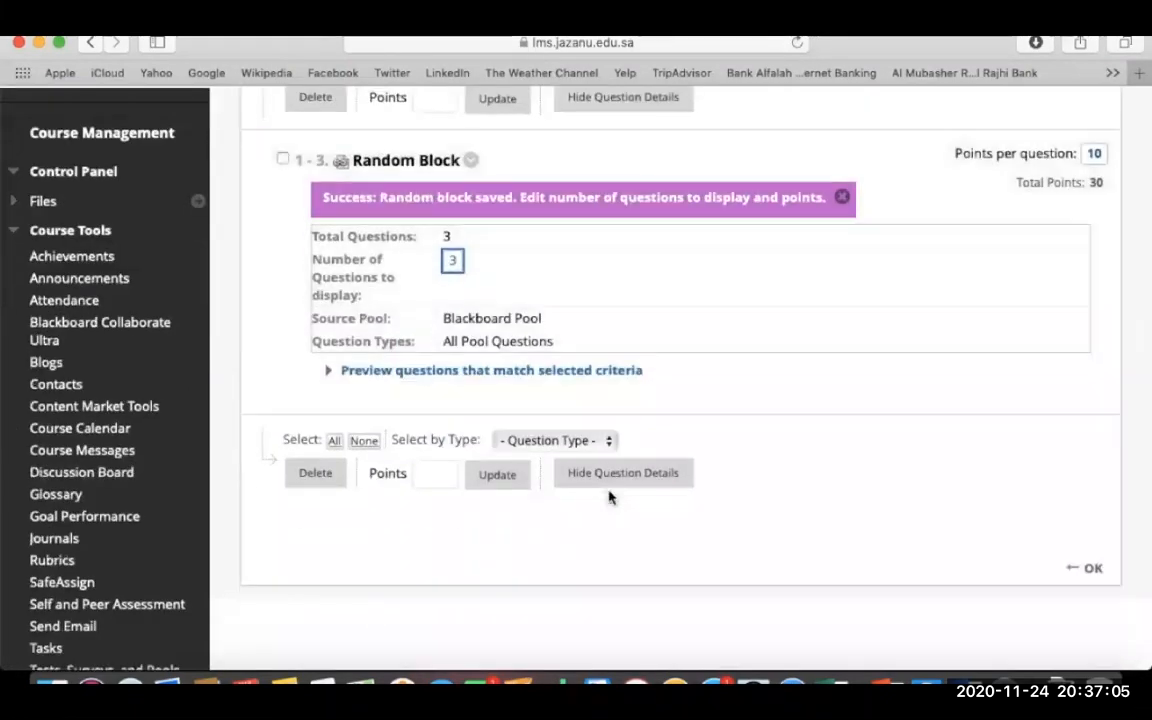
# - Give the random block's questions 3 points each
pyautogui.click(284, 161)
pyautogui.click(437, 476)
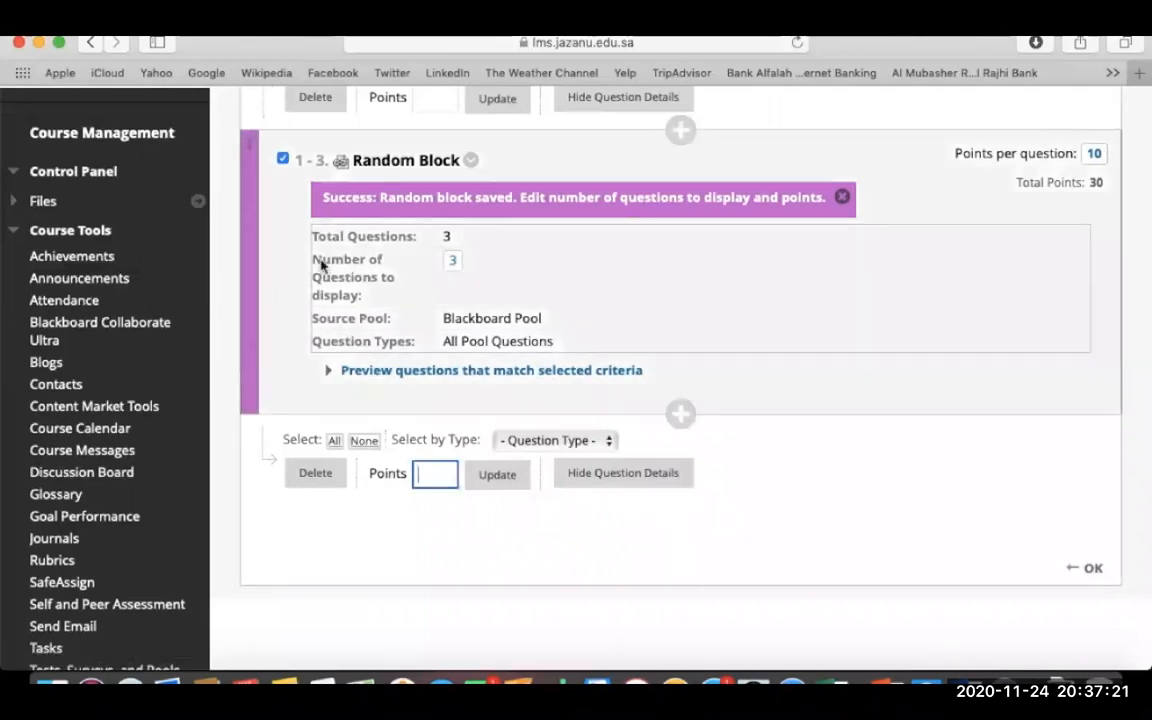
pyautogui.write('3')
pyautogui.click(498, 475)
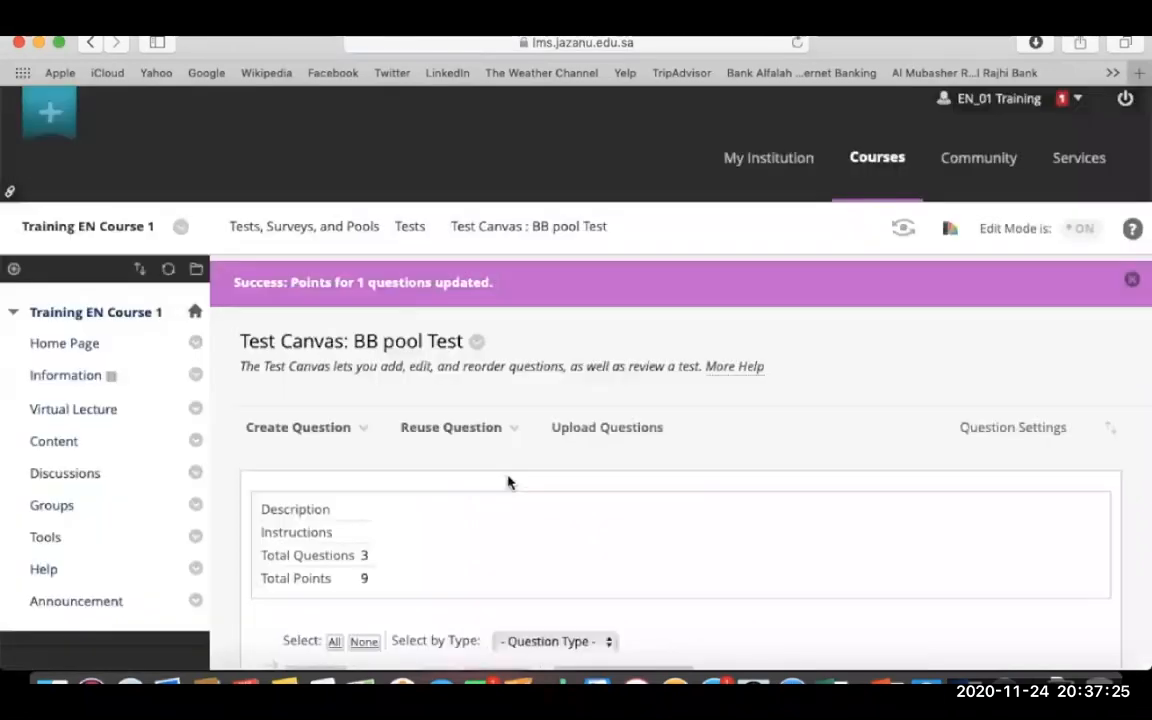
pyautogui.scroll(-10, 507, 482)
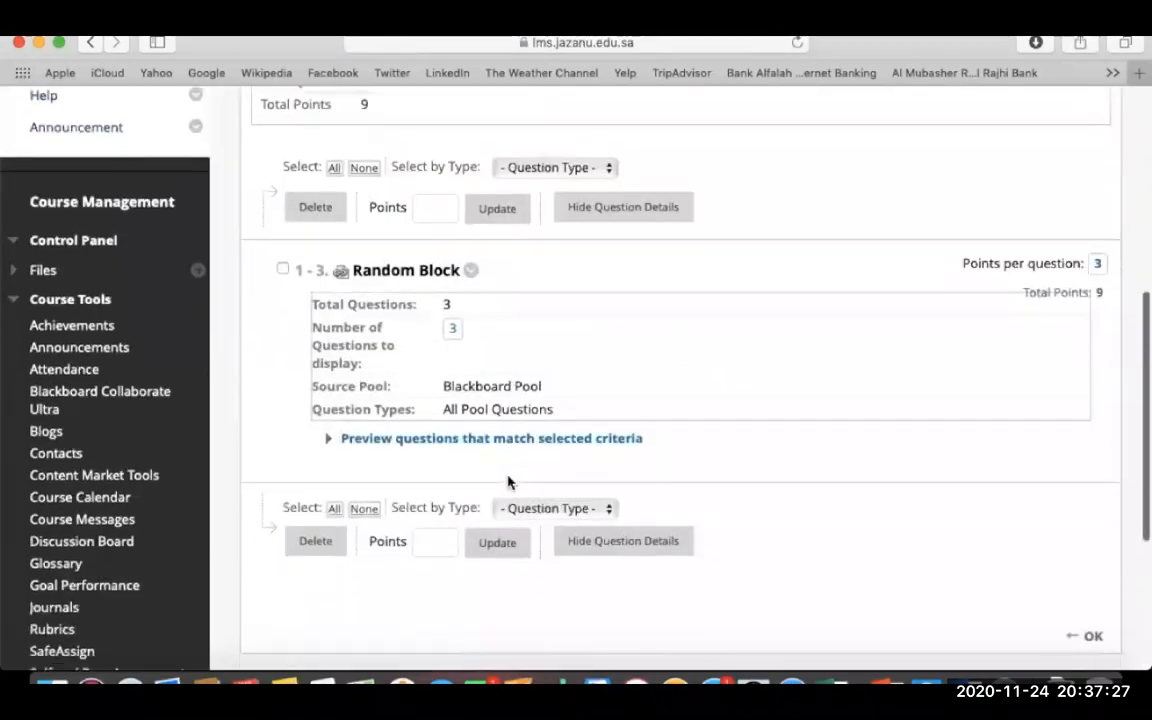
pyautogui.scroll(-2, 507, 482)
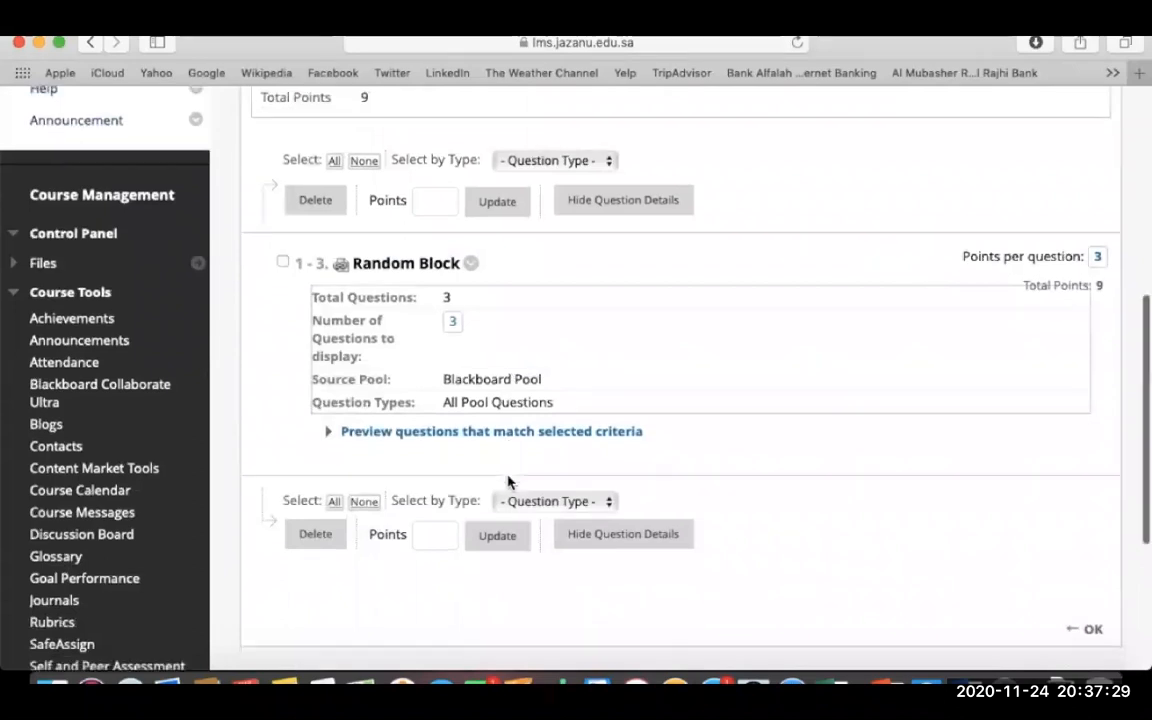
# - Finish the test canvas and add BB pool Test to the bb folder
pyautogui.click(1093, 580)
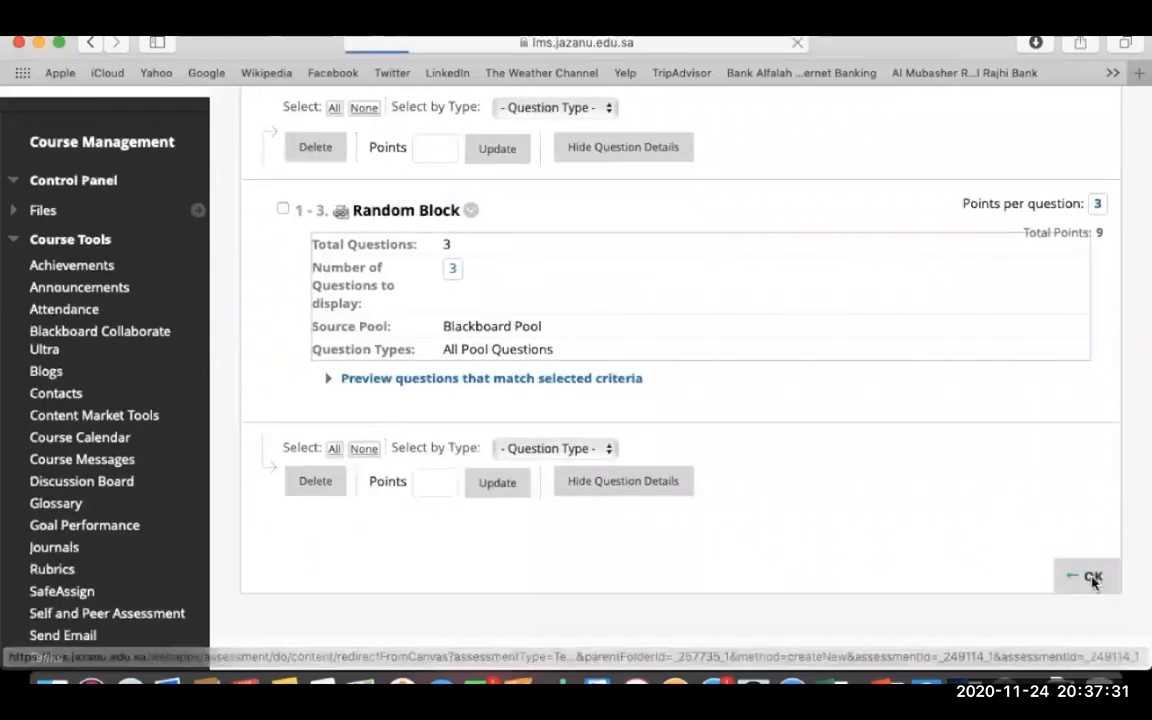
pyautogui.scroll(-5, 730, 480)
pyautogui.click(460, 489)
pyautogui.click(1039, 634)
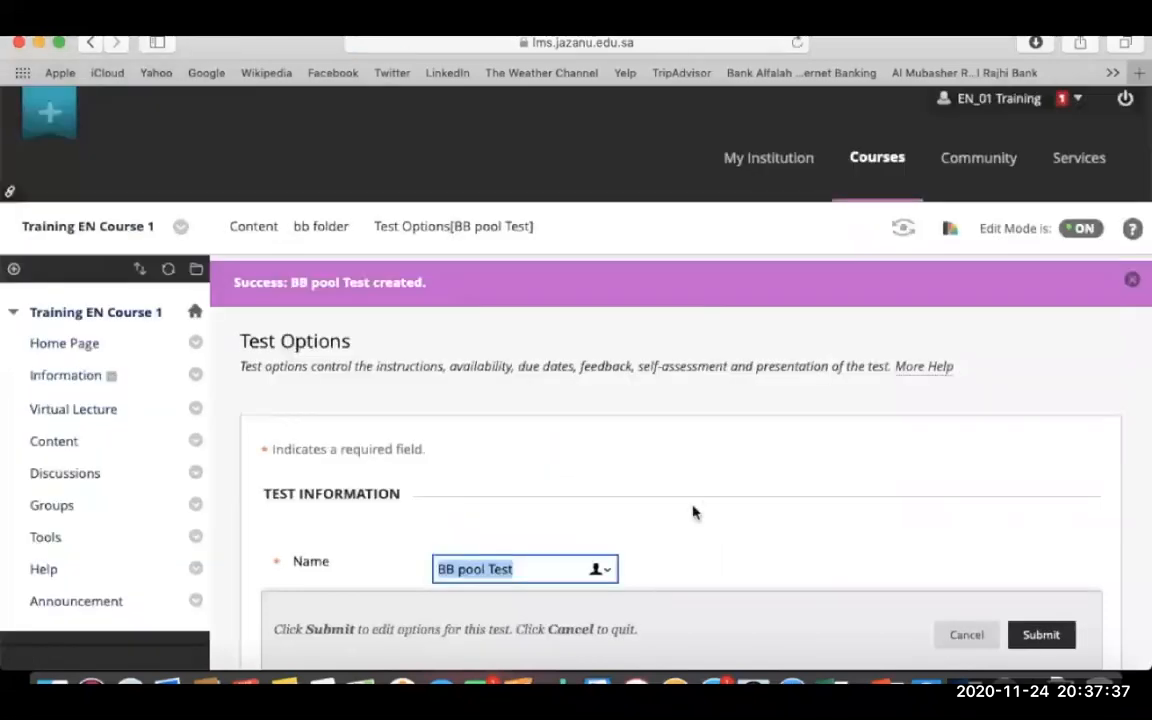
# - Set the test to open in a new window, make it available, and announce it
pyautogui.scroll(-4, 693, 512)
pyautogui.scroll(-3, 693, 512)
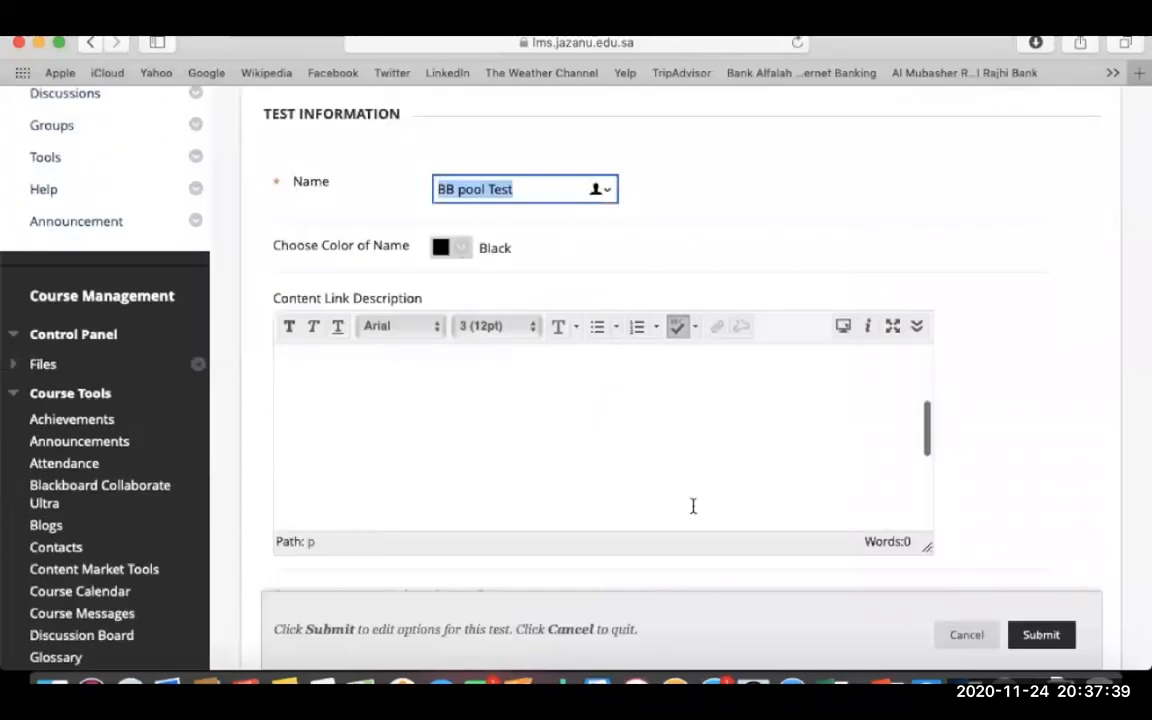
pyautogui.scroll(-5, 1008, 418)
pyautogui.scroll(2, 1008, 418)
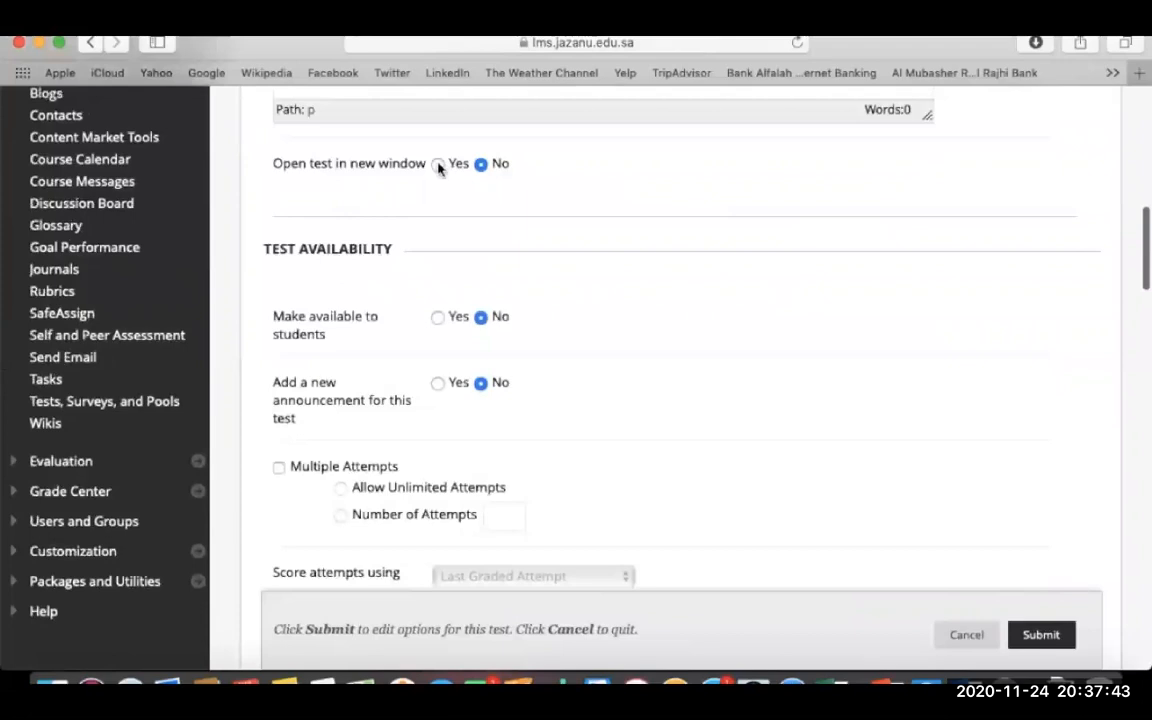
pyautogui.click(438, 164)
pyautogui.click(437, 317)
pyautogui.click(438, 384)
pyautogui.scroll(-4, 440, 388)
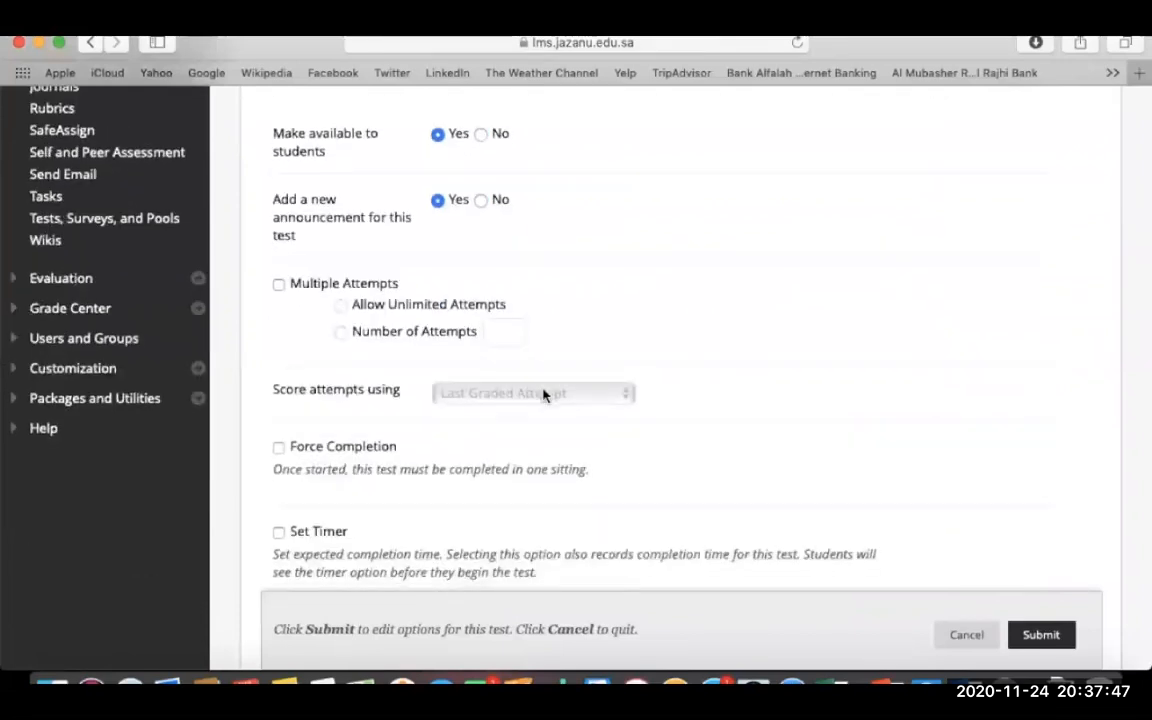
pyautogui.scroll(-4, 543, 393)
# - Turn on Force Completion and a 60-minute completion timer
pyautogui.click(279, 249)
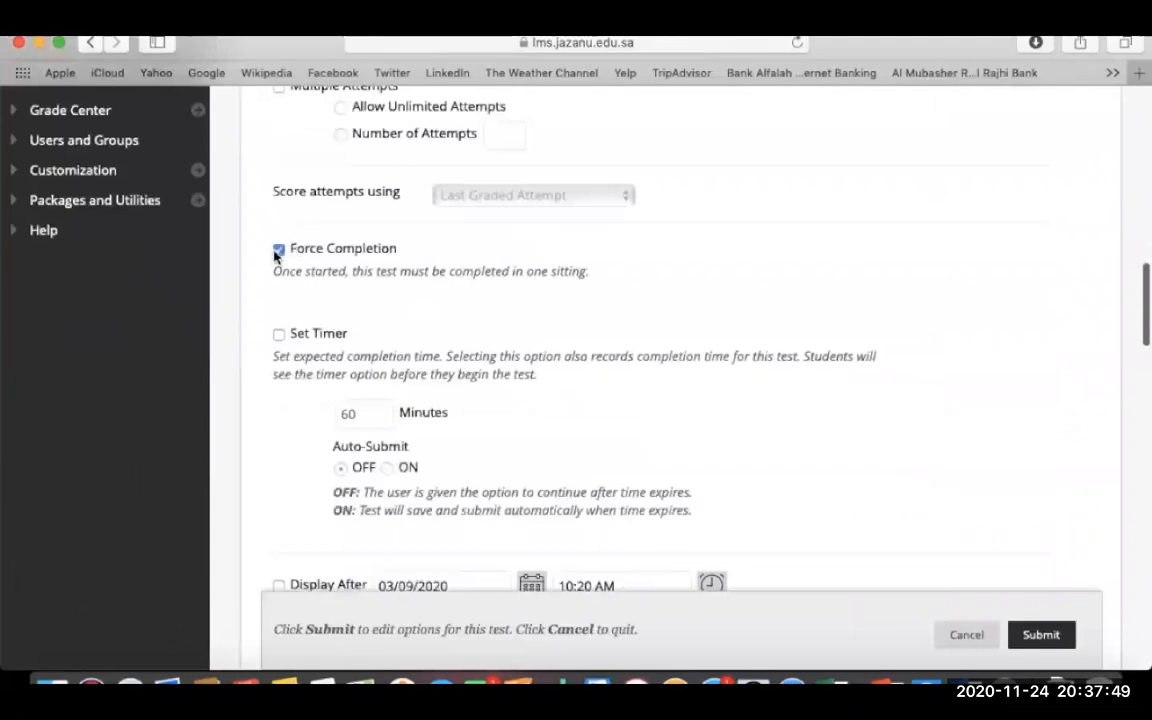
pyautogui.click(279, 336)
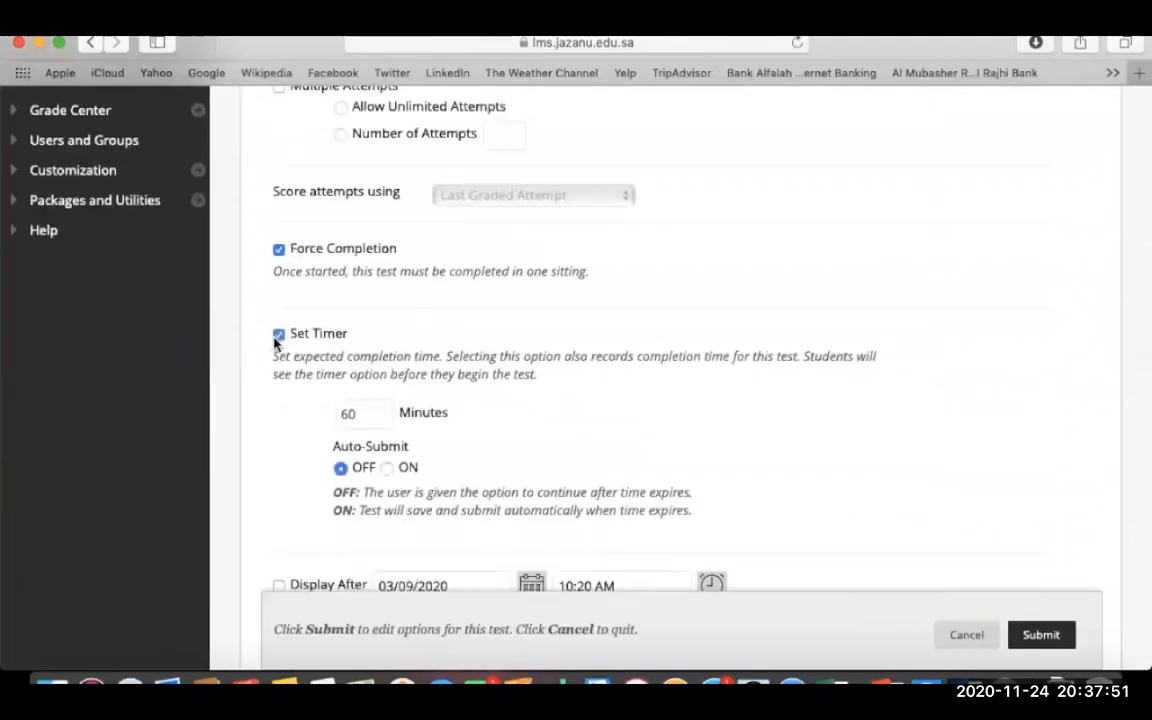
pyautogui.scroll(-4, 471, 392)
pyautogui.scroll(-2, 472, 393)
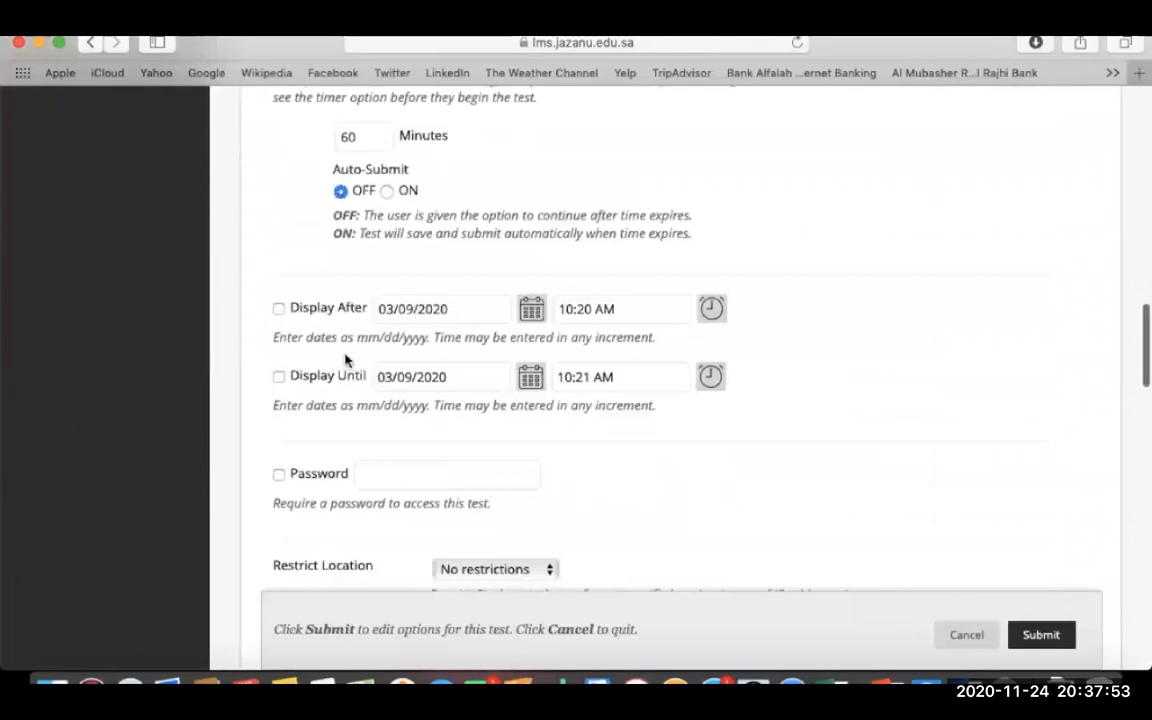
pyautogui.scroll(-4, 470, 490)
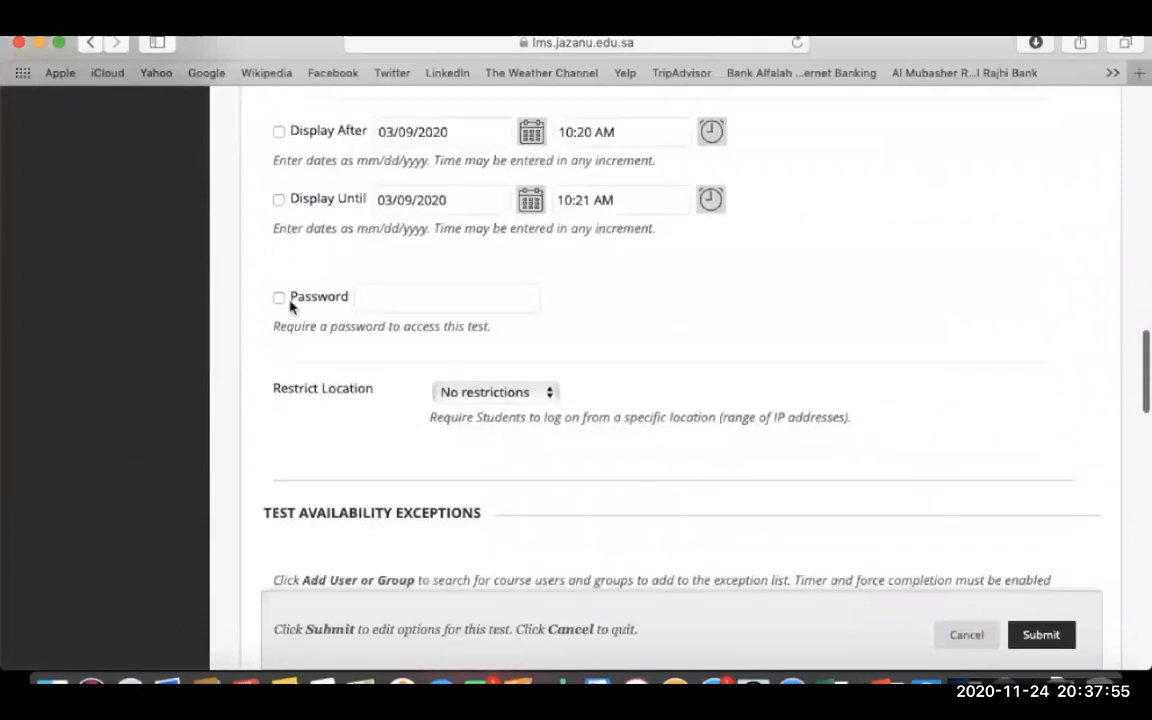
# - Require an access password and keep location at No restrictions
pyautogui.click(279, 299)
pyautogui.click(424, 302)
pyautogui.write('123')
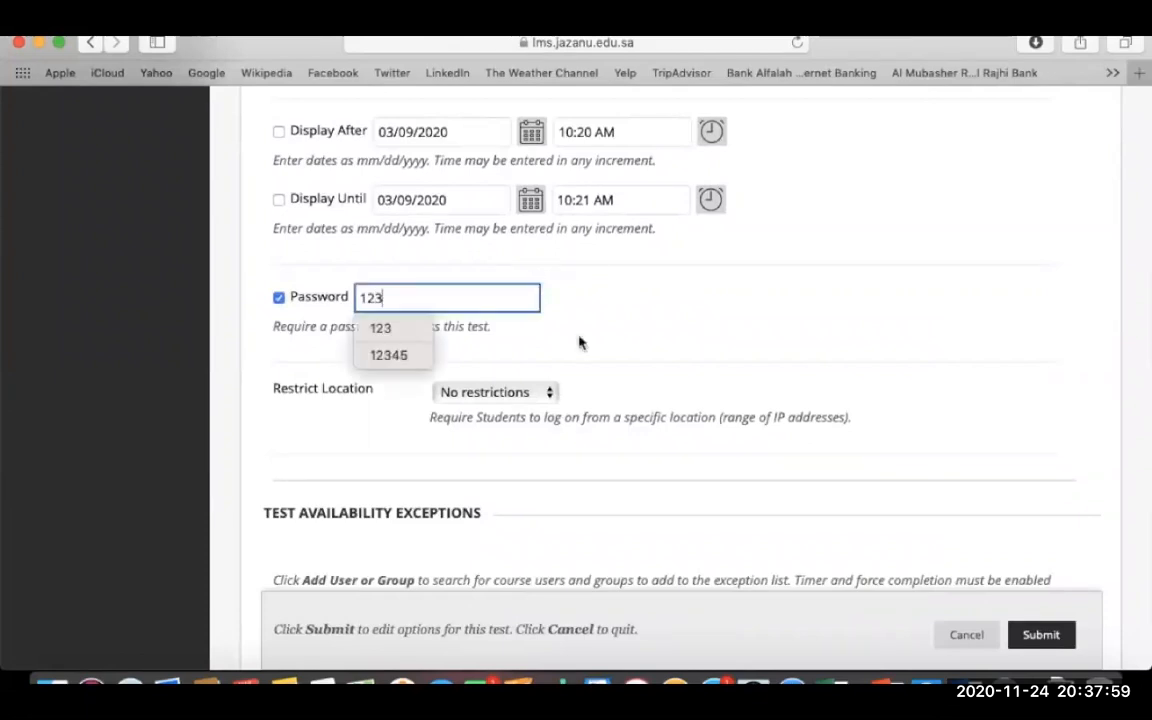
pyautogui.click(580, 344)
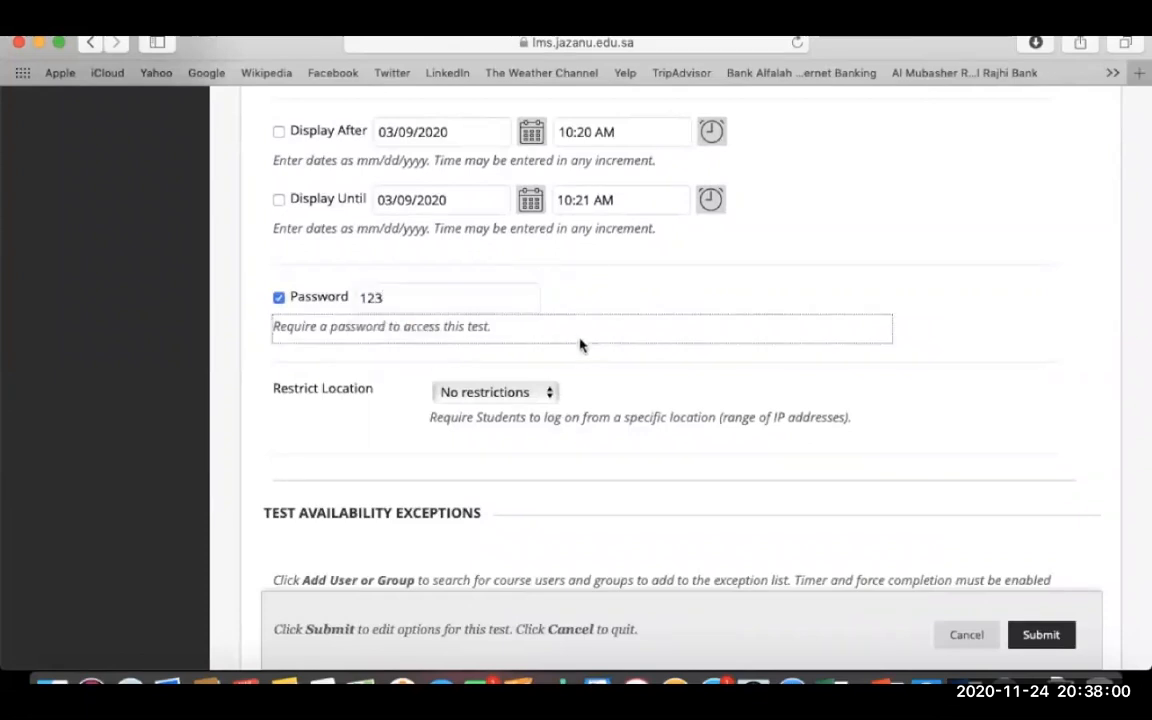
pyautogui.click(548, 392)
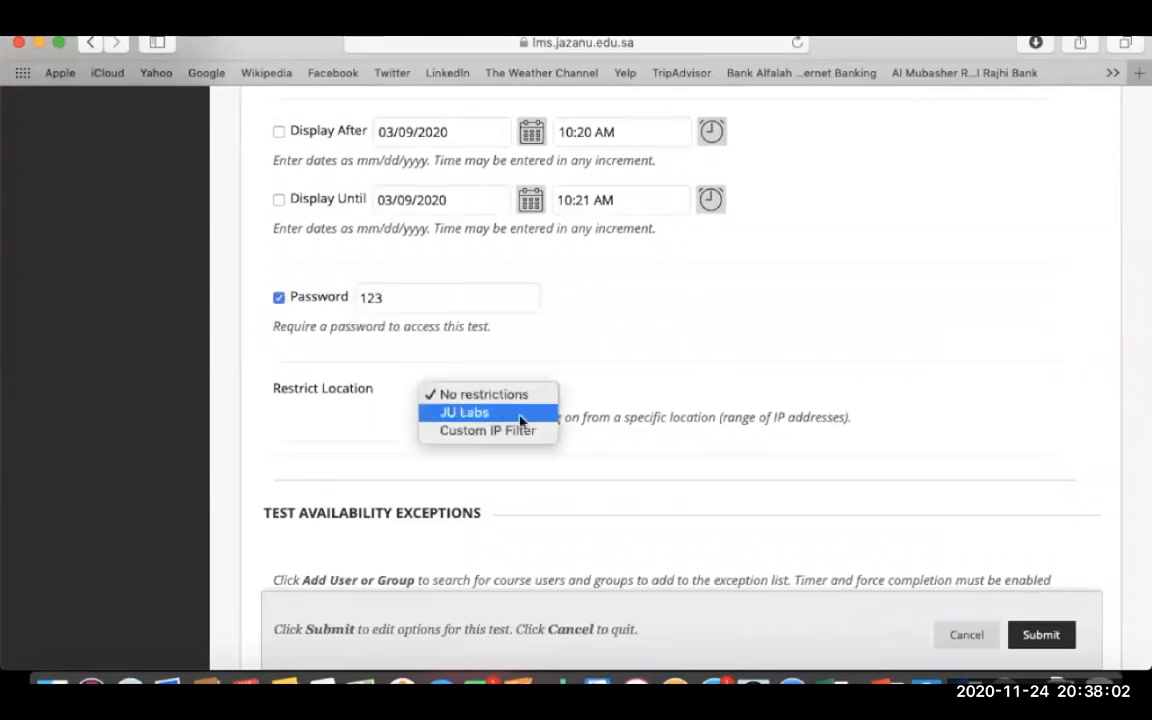
pyautogui.click(872, 404)
# - Submit the edited test options
pyautogui.scroll(-10, 875, 402)
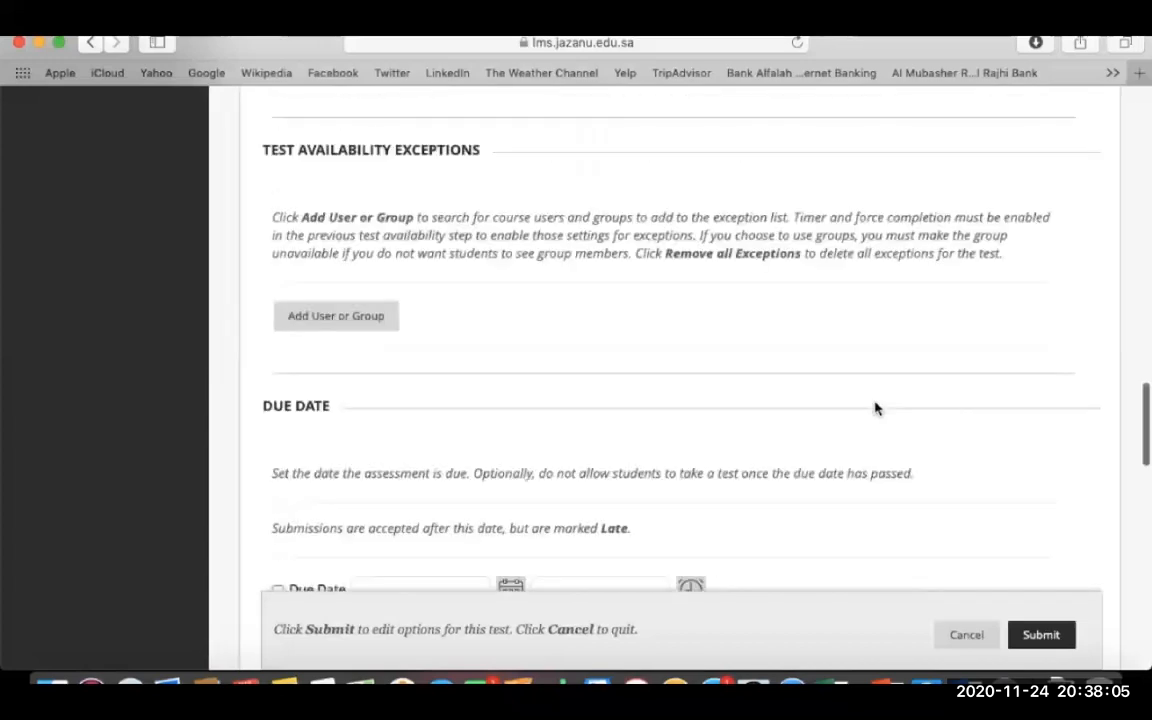
pyautogui.scroll(-8, 875, 408)
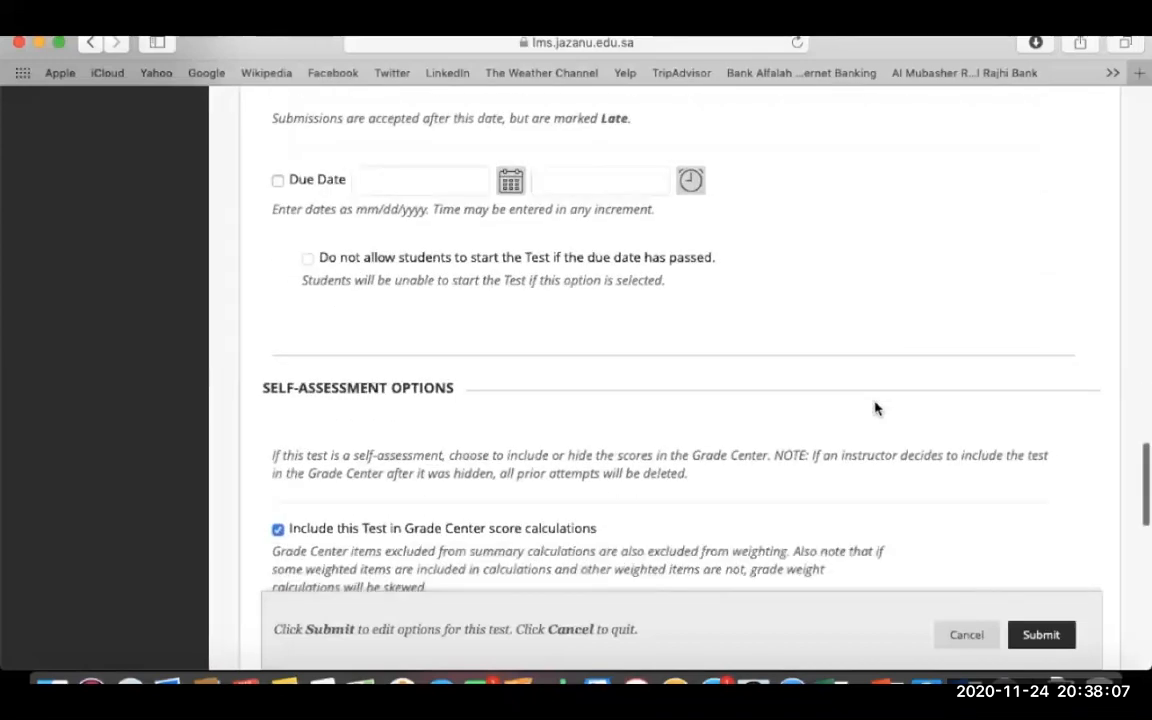
pyautogui.scroll(-2, 875, 408)
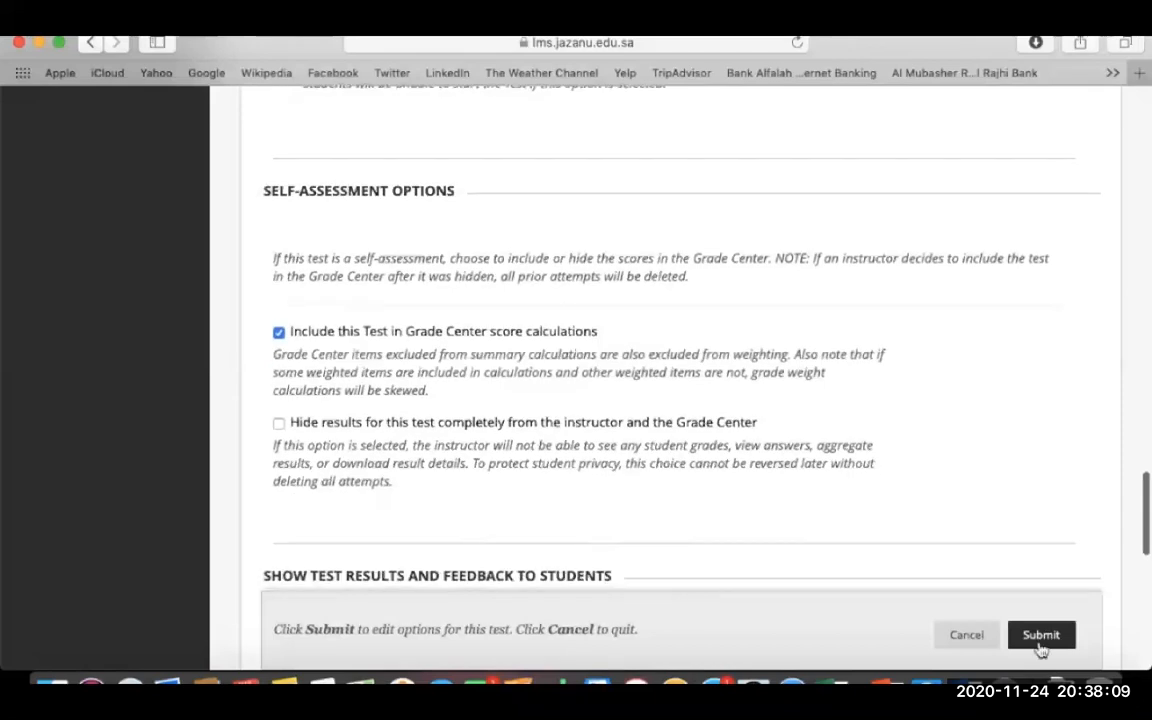
pyautogui.scroll(-7, 982, 493)
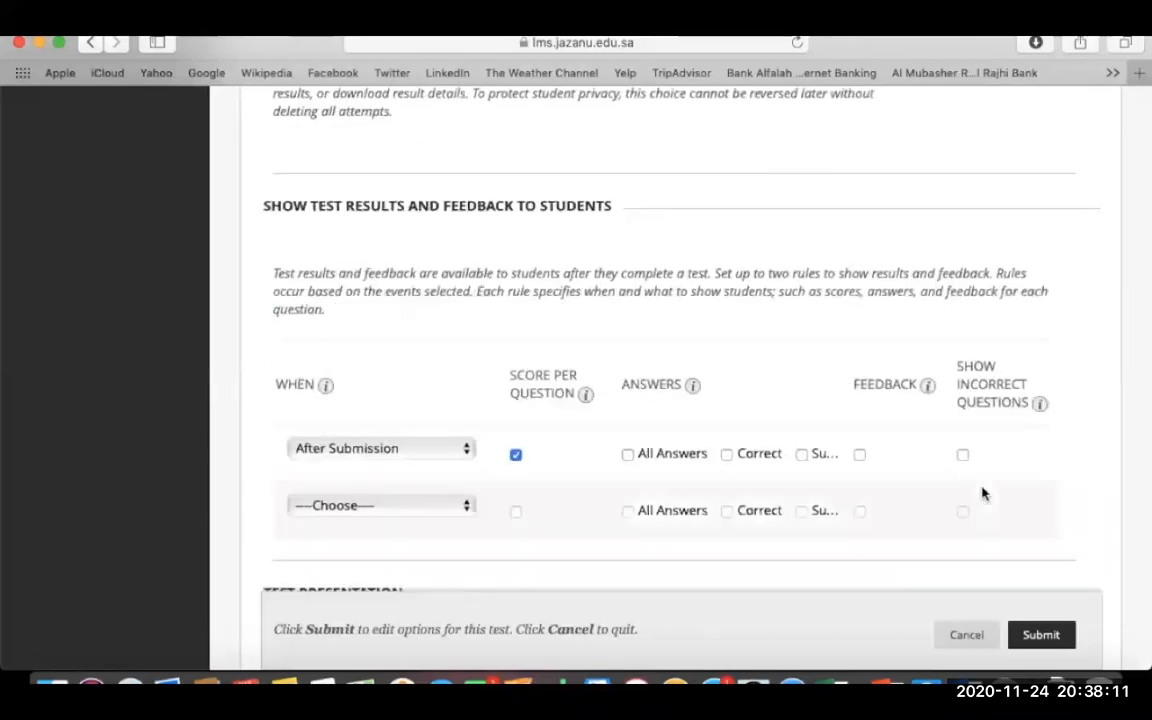
pyautogui.scroll(-3, 982, 493)
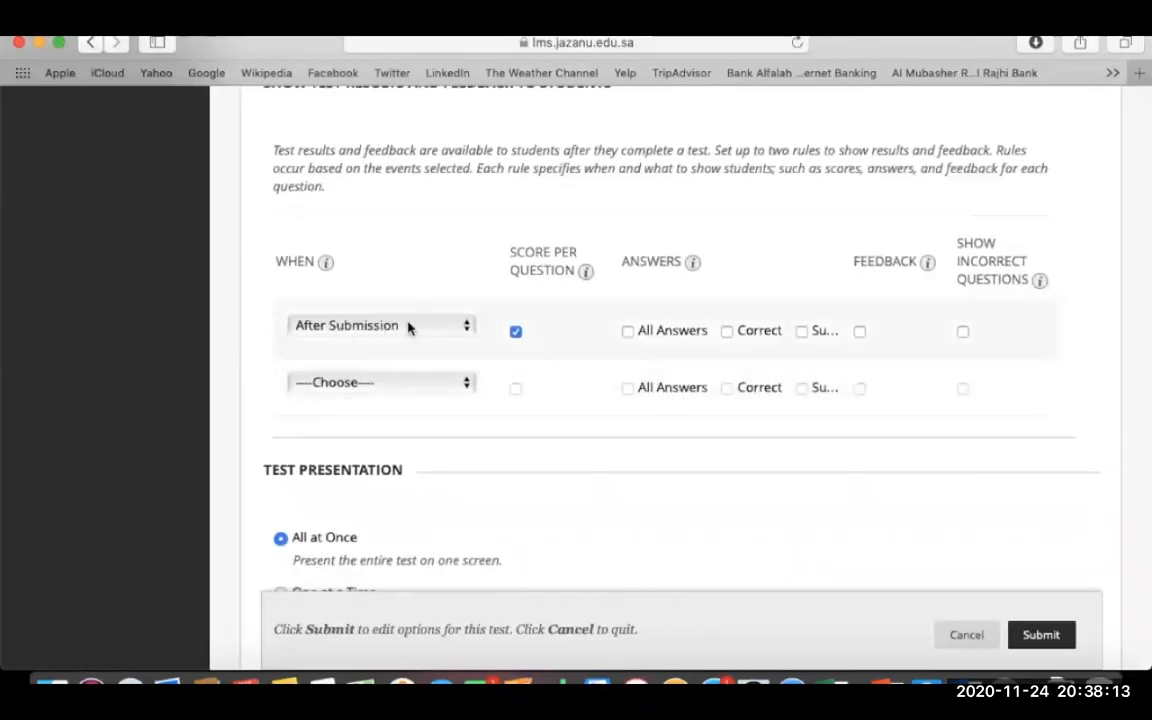
pyautogui.scroll(-6, 591, 481)
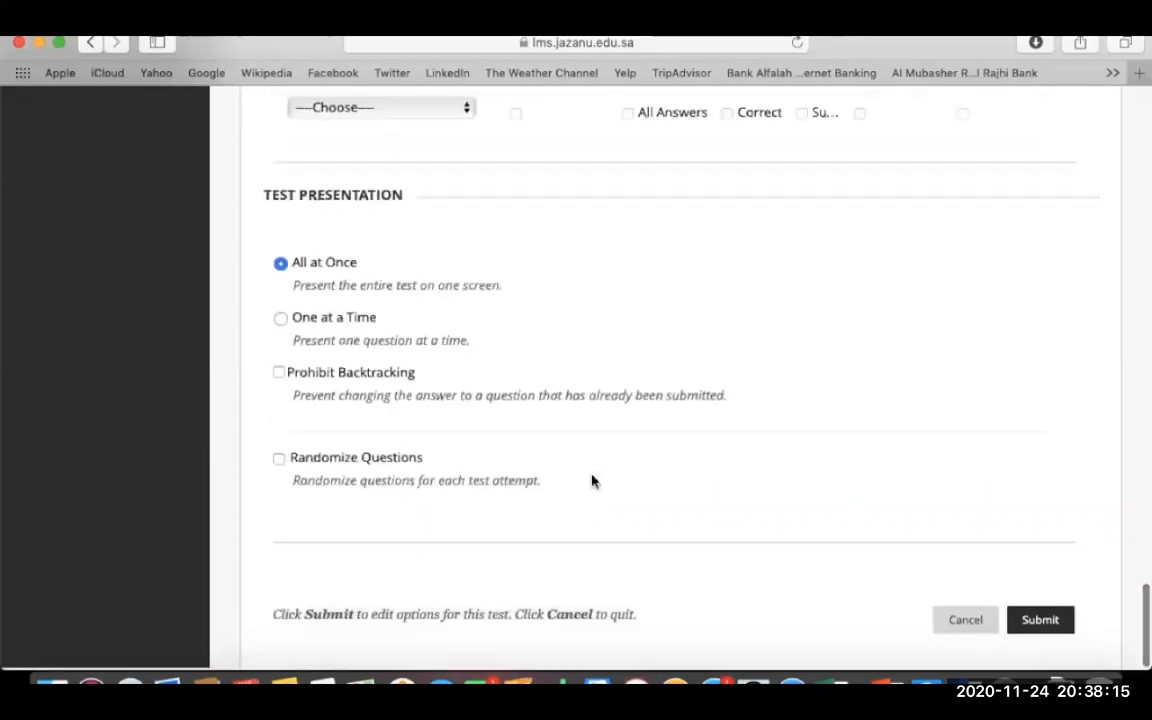
pyautogui.scroll(-1, 591, 481)
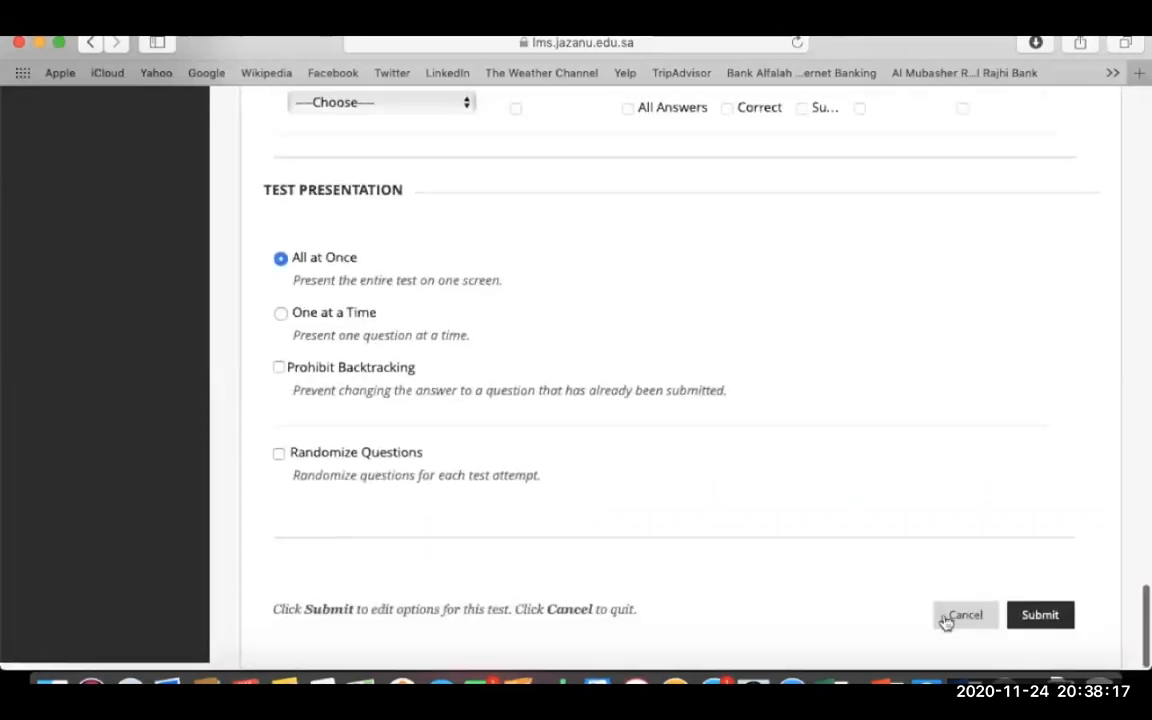
pyautogui.click(1035, 614)
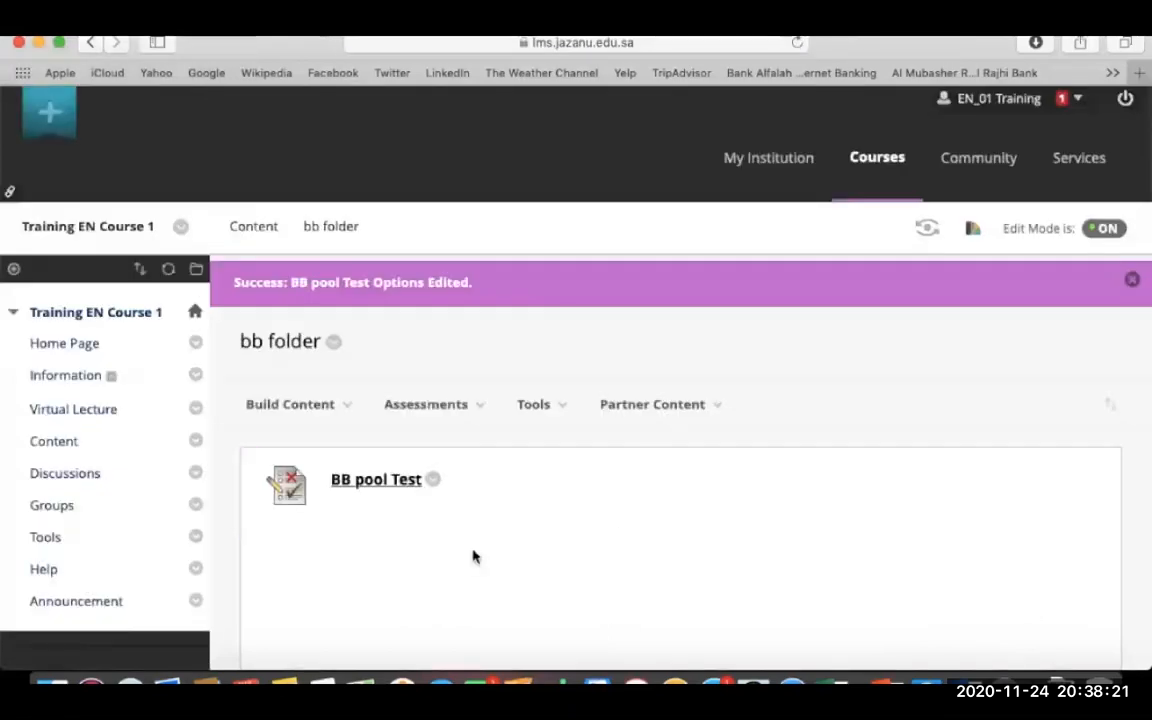
# - Open BB pool Test, begin the attempt, and enter the access password
pyautogui.scroll(-3, 440, 560)
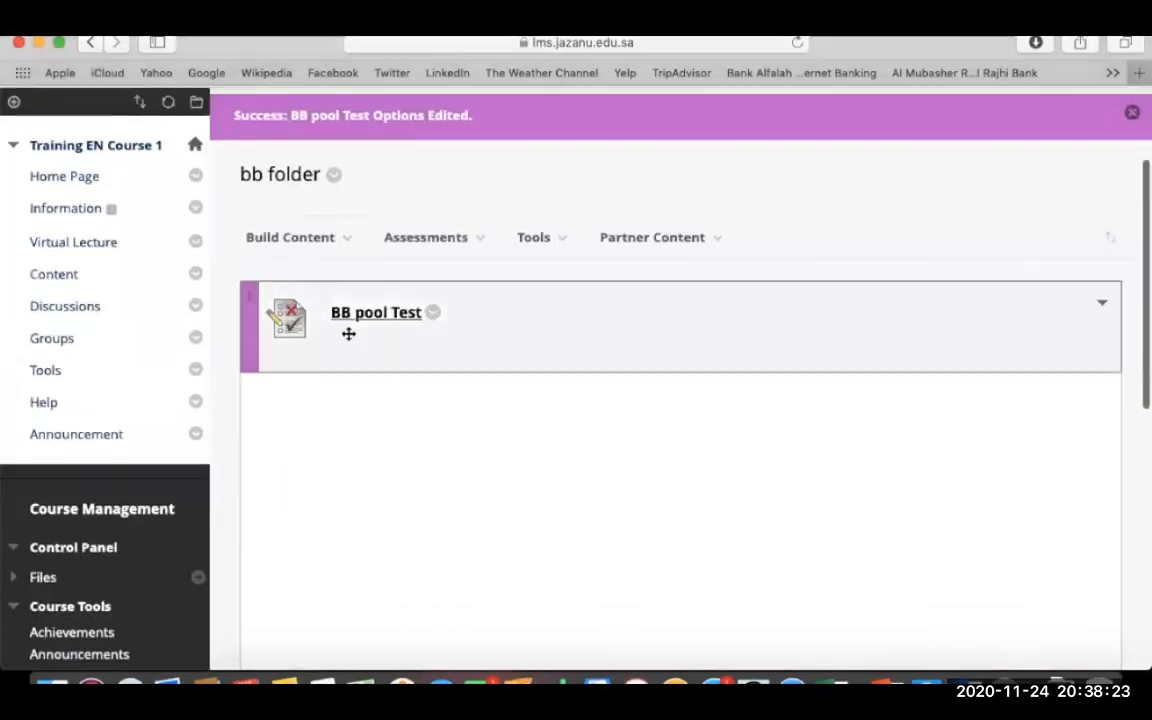
pyautogui.click(400, 318)
pyautogui.click(1036, 560)
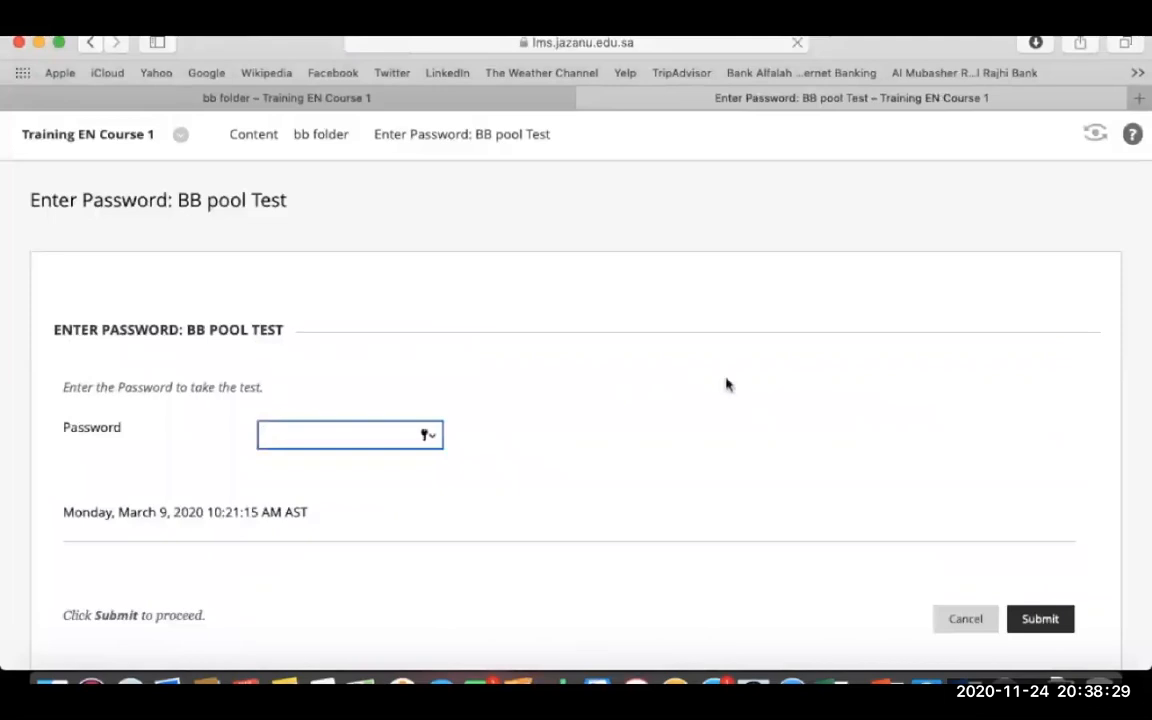
pyautogui.write('•')
pyautogui.click(1038, 618)
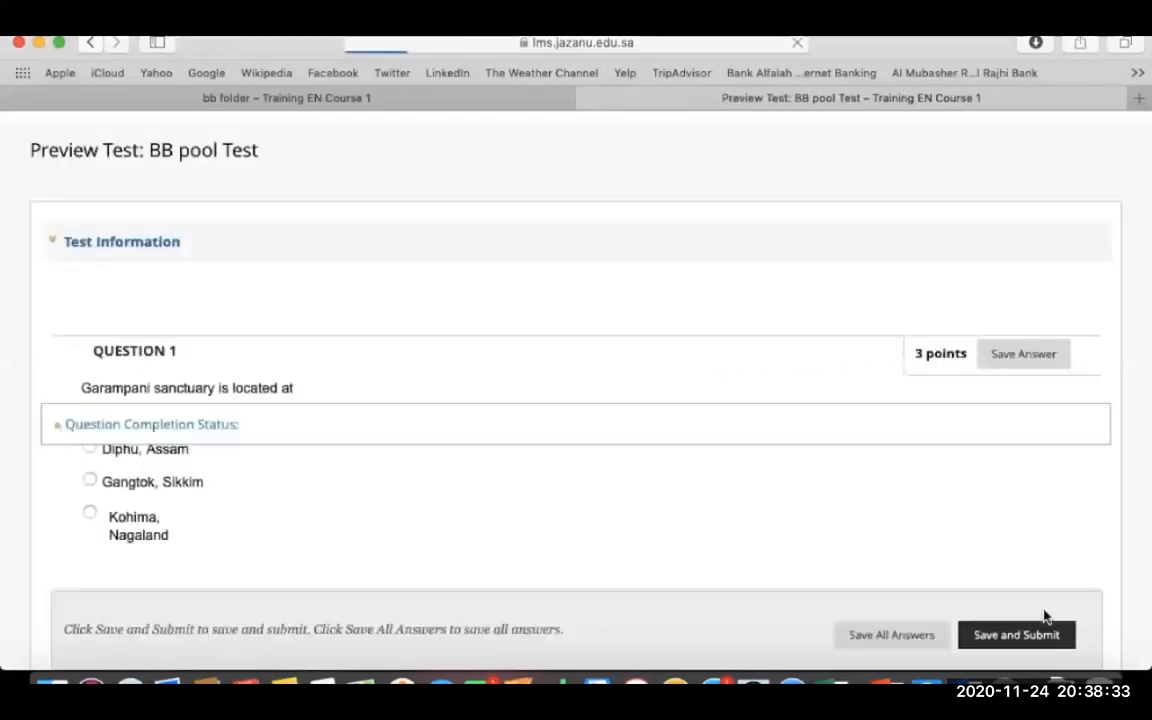
# - Answer Junagarh, Gujarat, 'LM' and Asia, then save, submit and confirm the attempt
pyautogui.scroll(-5, 741, 491)
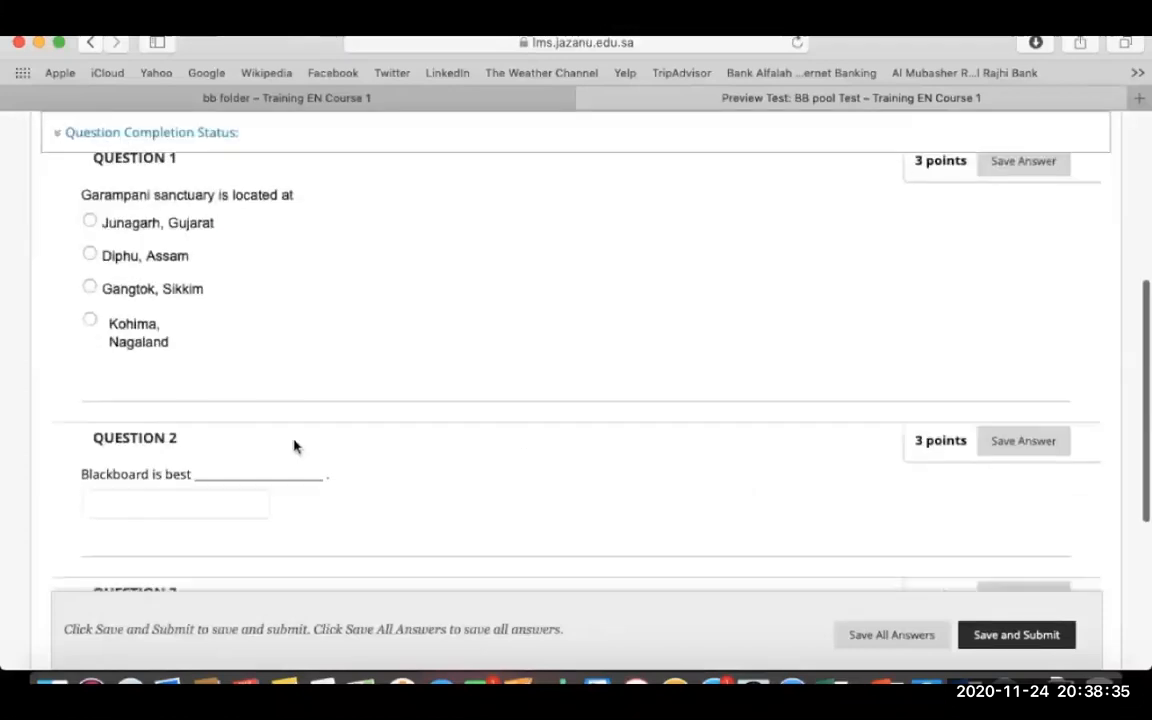
pyautogui.click(90, 222)
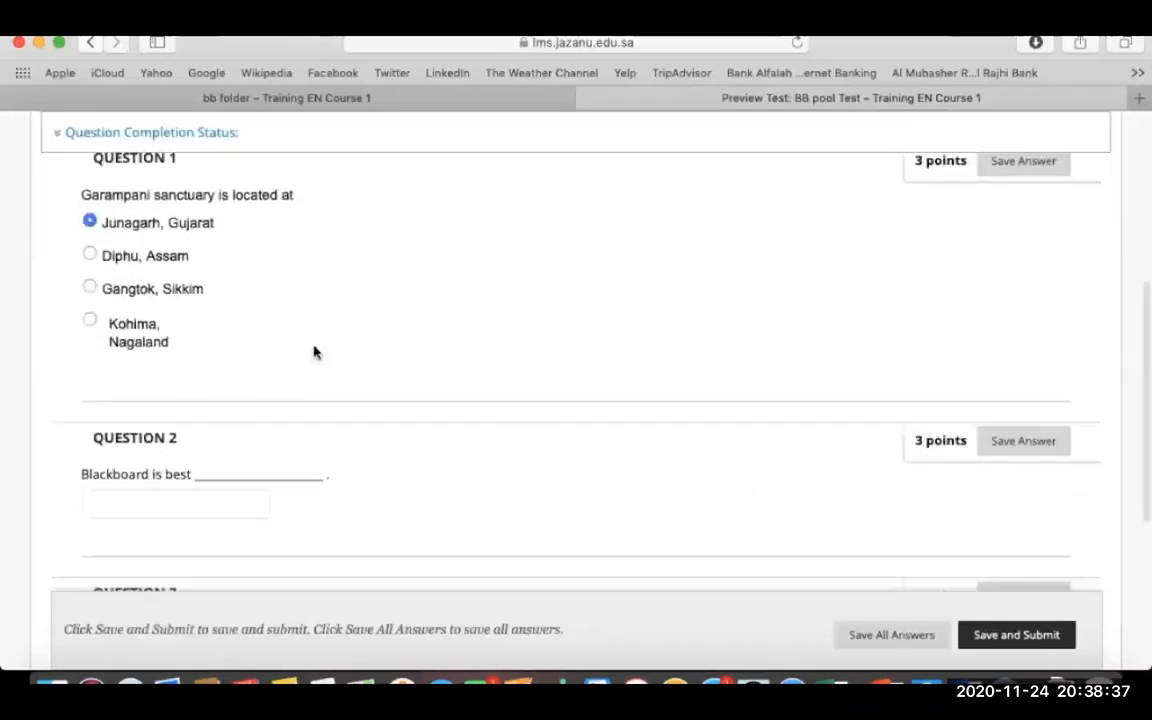
pyautogui.scroll(-3, 318, 365)
pyautogui.click(216, 350)
pyautogui.write('LM')
pyautogui.scroll(-3, 211, 352)
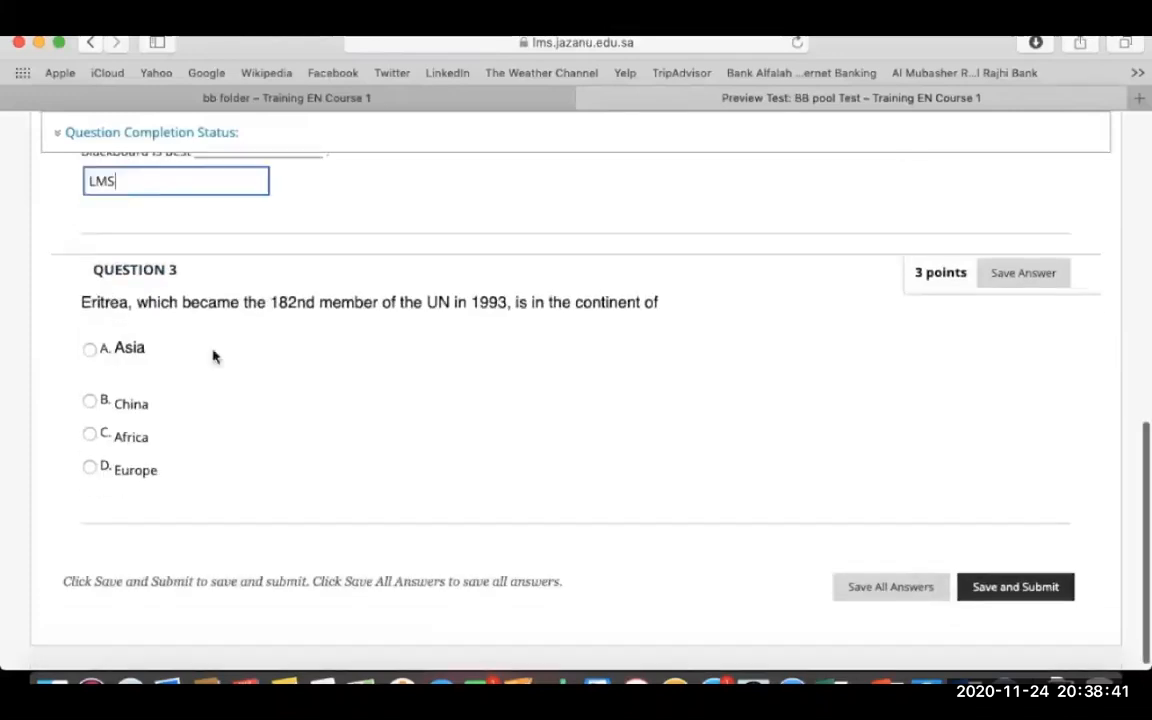
pyautogui.click(91, 355)
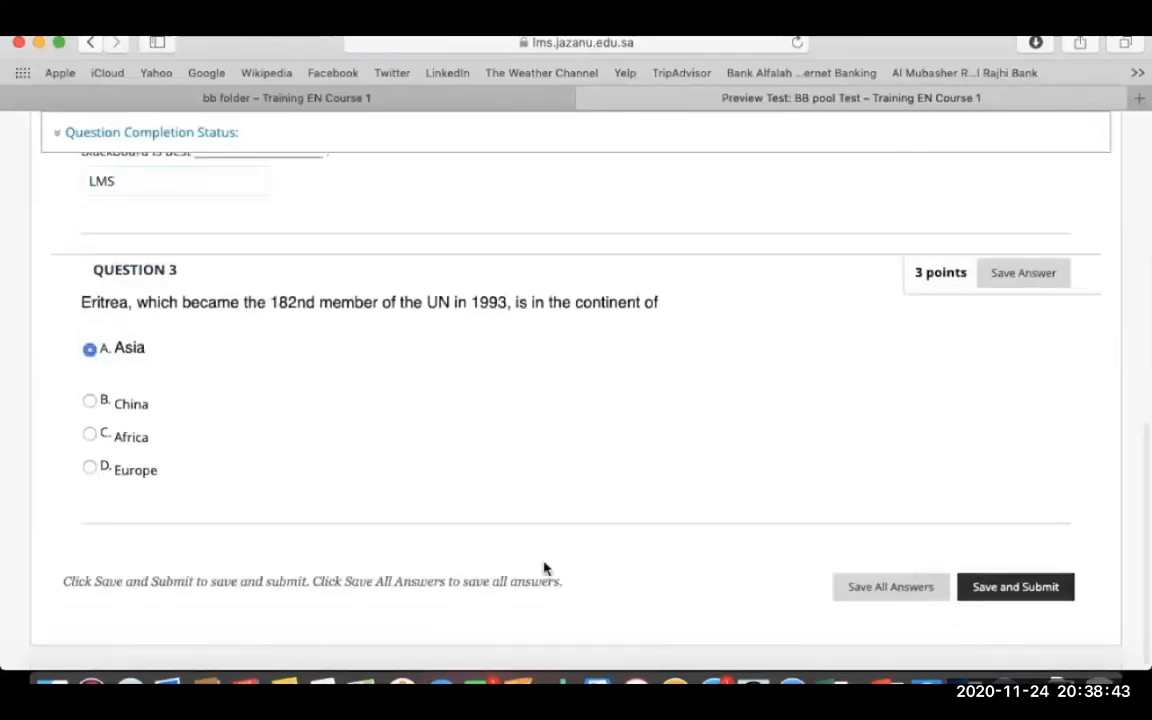
pyautogui.click(1028, 589)
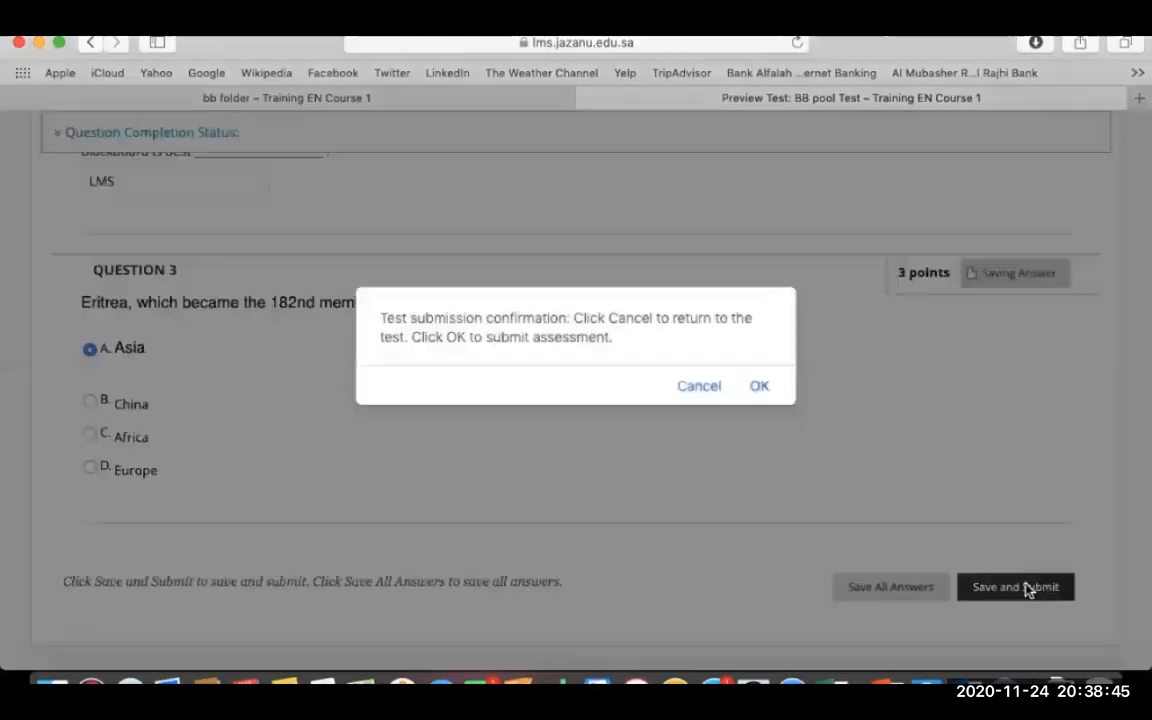
pyautogui.click(760, 389)
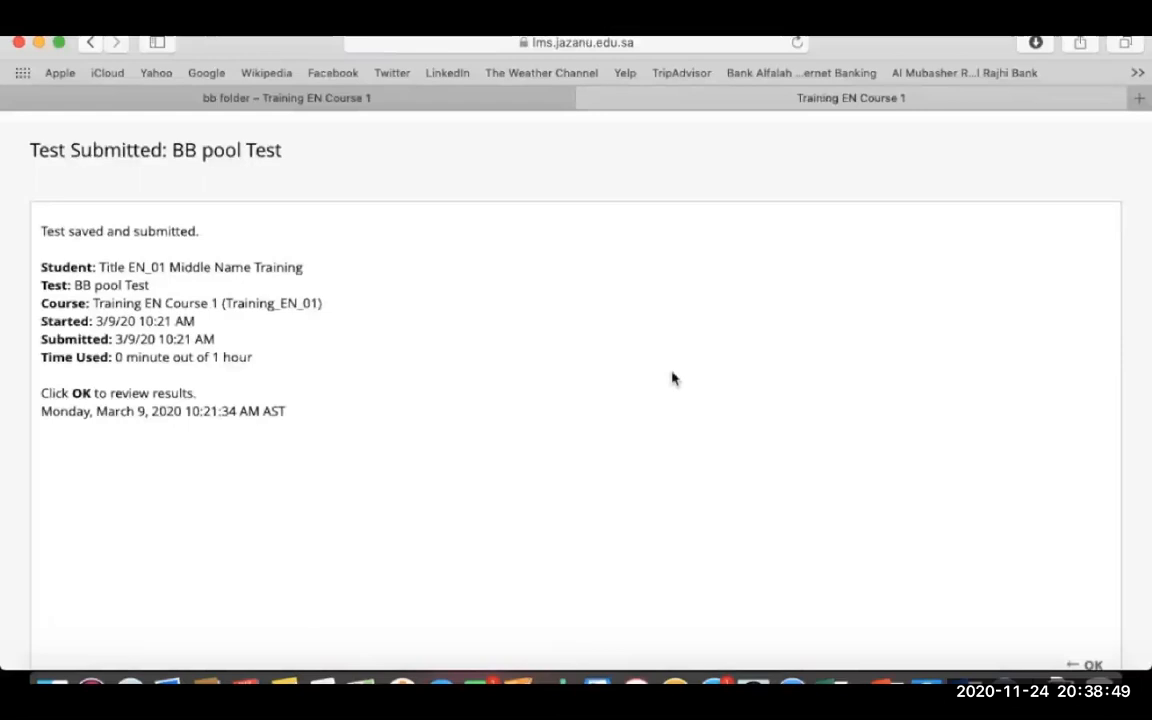
# - Review the BB pool Test attempt's scores: 6 of 9 points, Questions 2 and 3 earning 3/3
pyautogui.scroll(-2, 672, 378)
pyautogui.click(1086, 617)
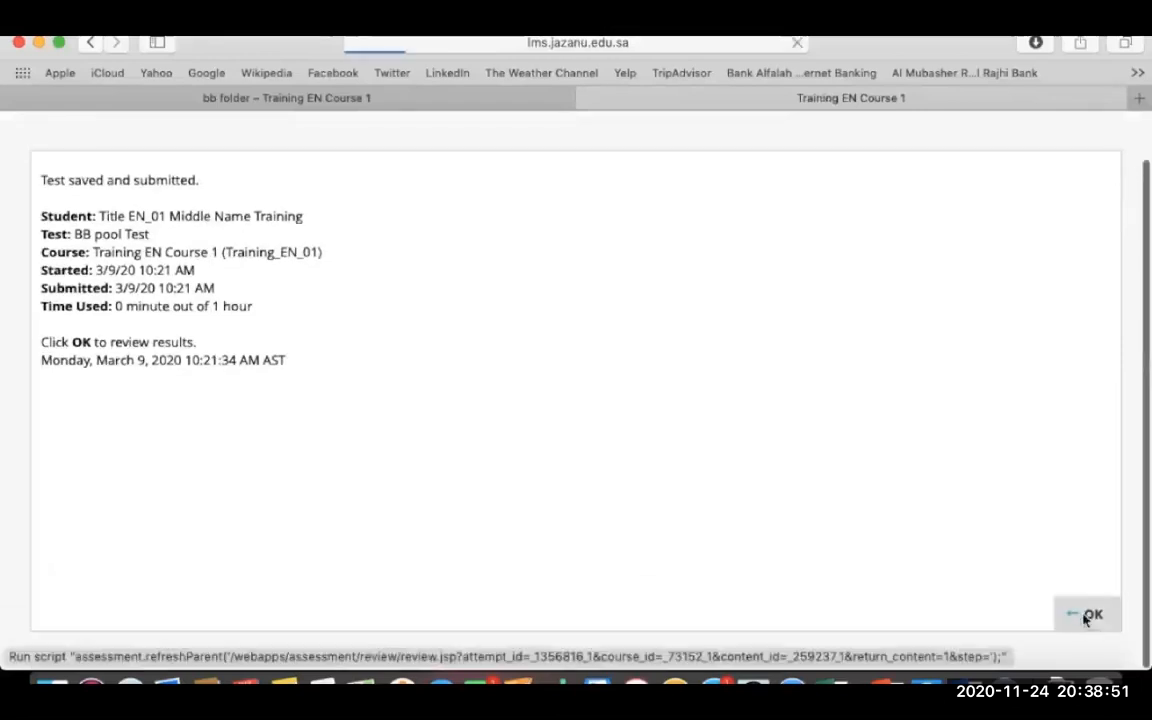
pyautogui.scroll(-5, 830, 545)
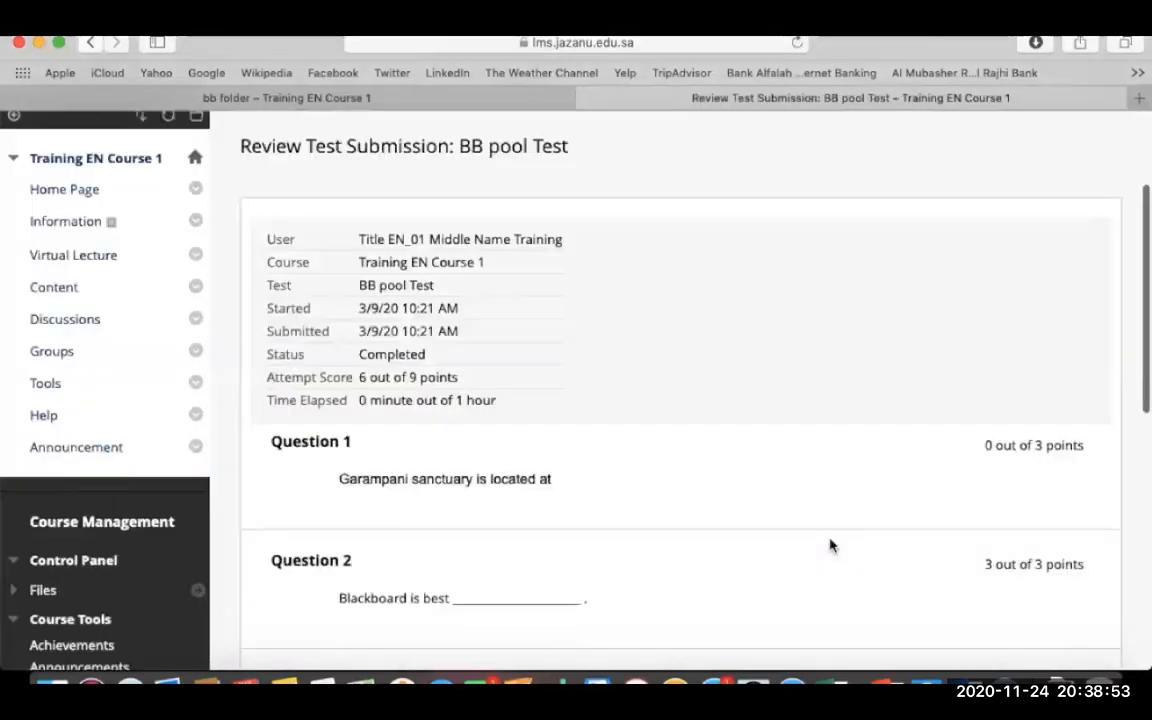
pyautogui.scroll(-1, 830, 545)
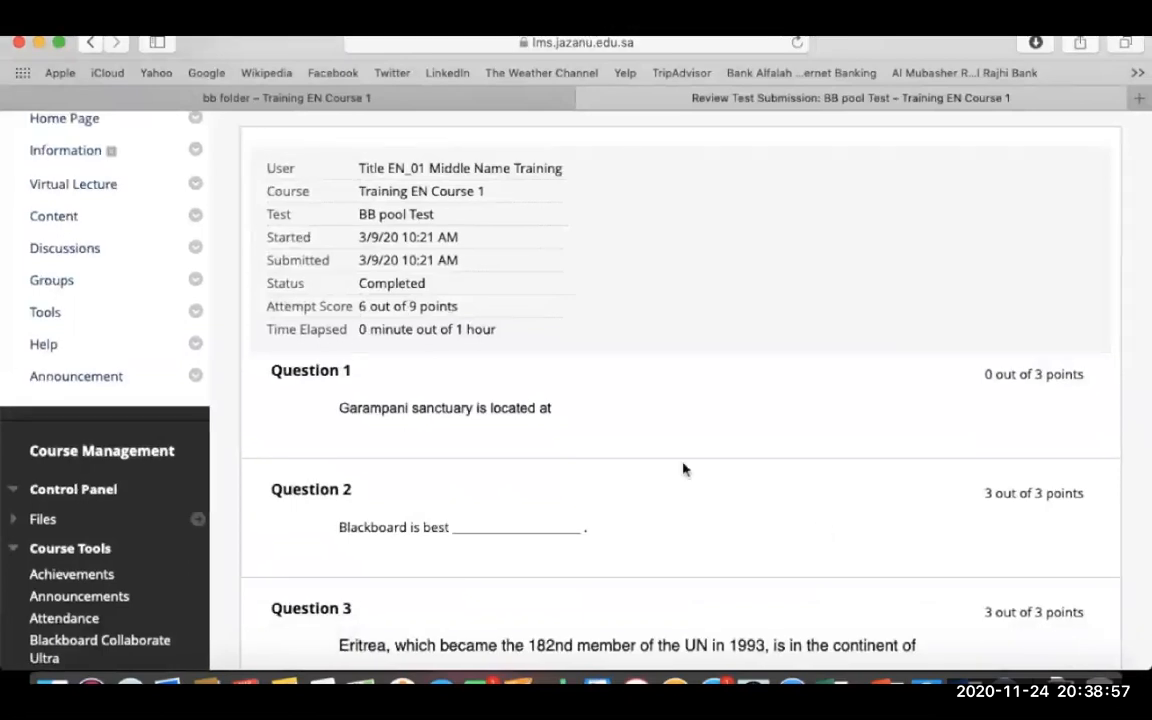
pyautogui.scroll(-5, 684, 469)
pyautogui.click(1088, 421)
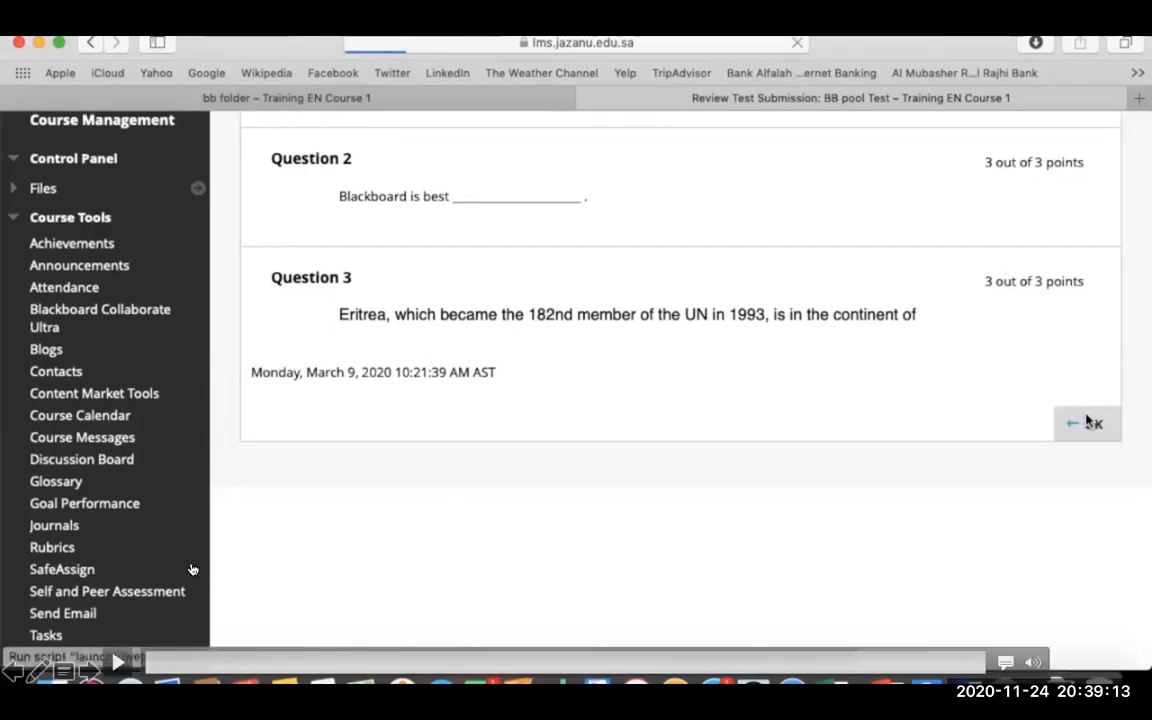
pyautogui.click(117, 662)
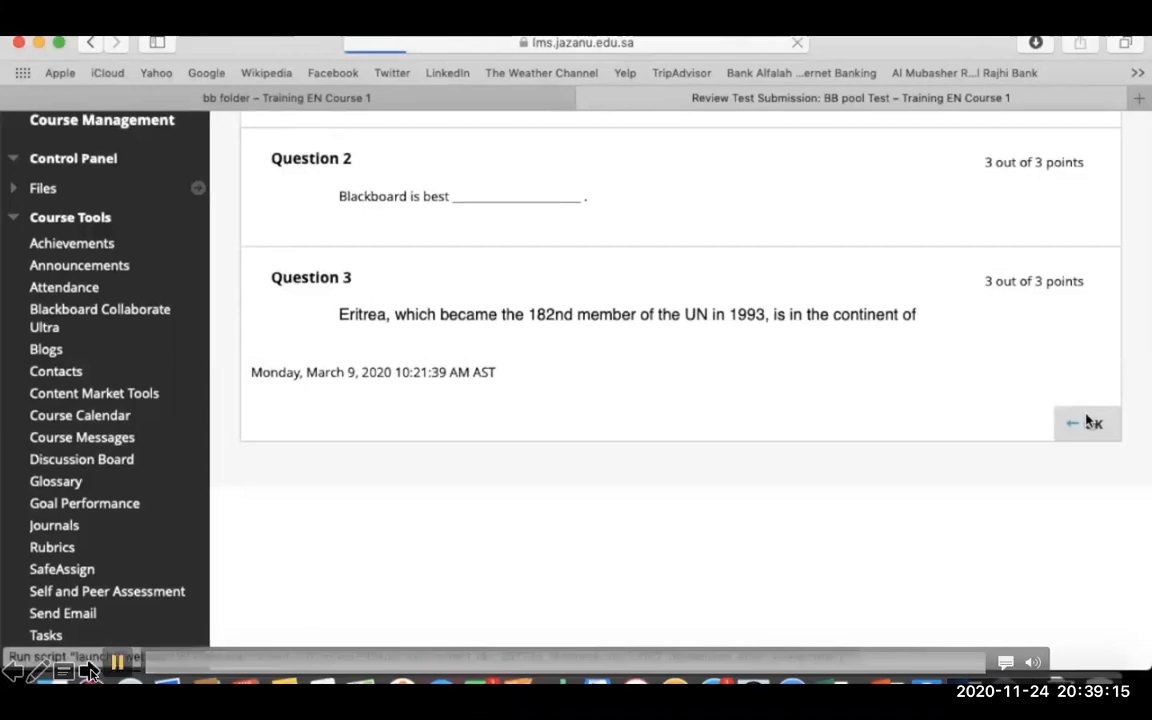